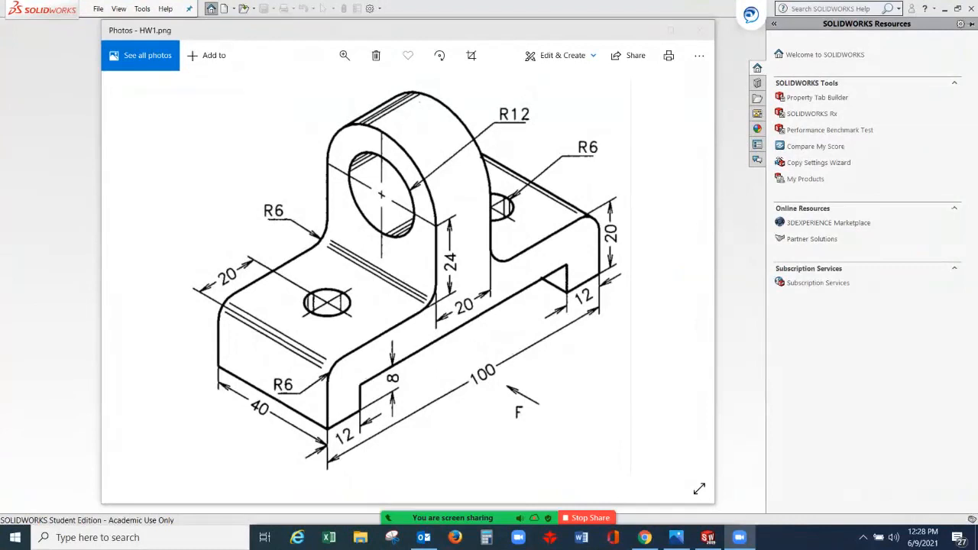
Step: Create a new part document
{"action": "left_click", "coordinate": [211, 9]}
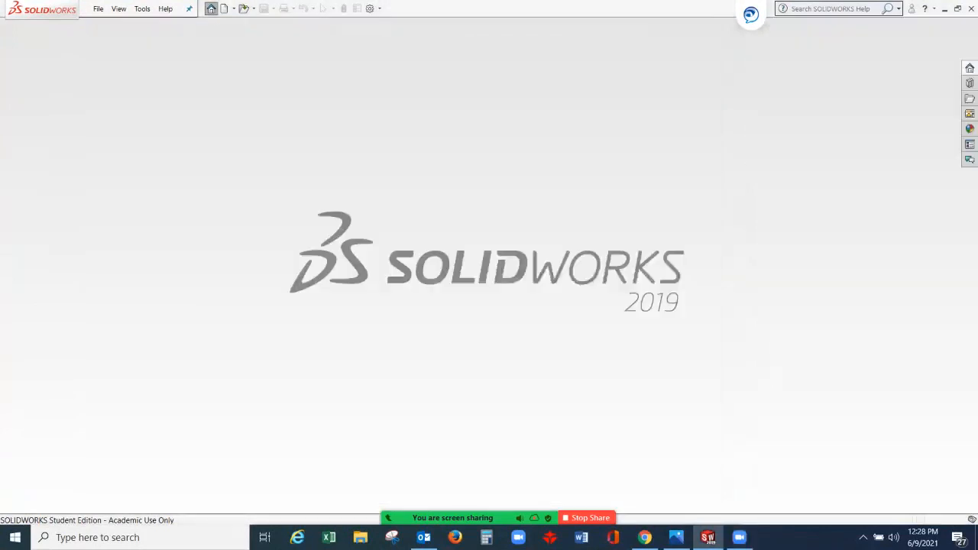
{"action": "left_click", "coordinate": [98, 8]}
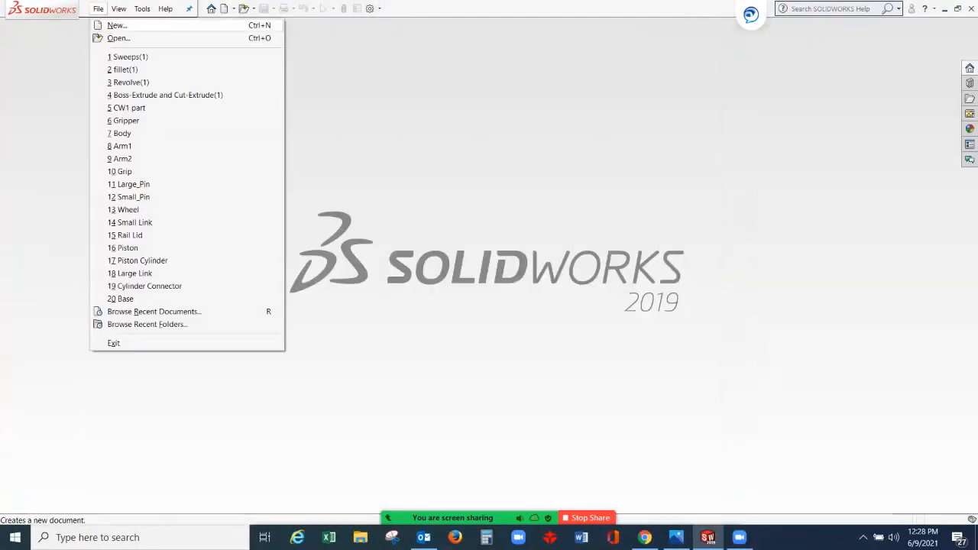
{"action": "left_click", "coordinate": [113, 23]}
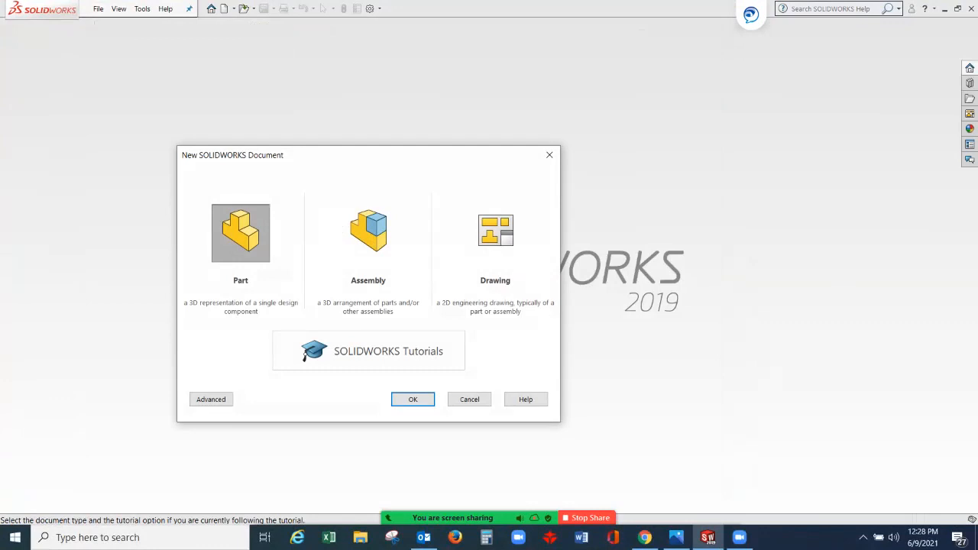
{"action": "left_click", "coordinate": [412, 400]}
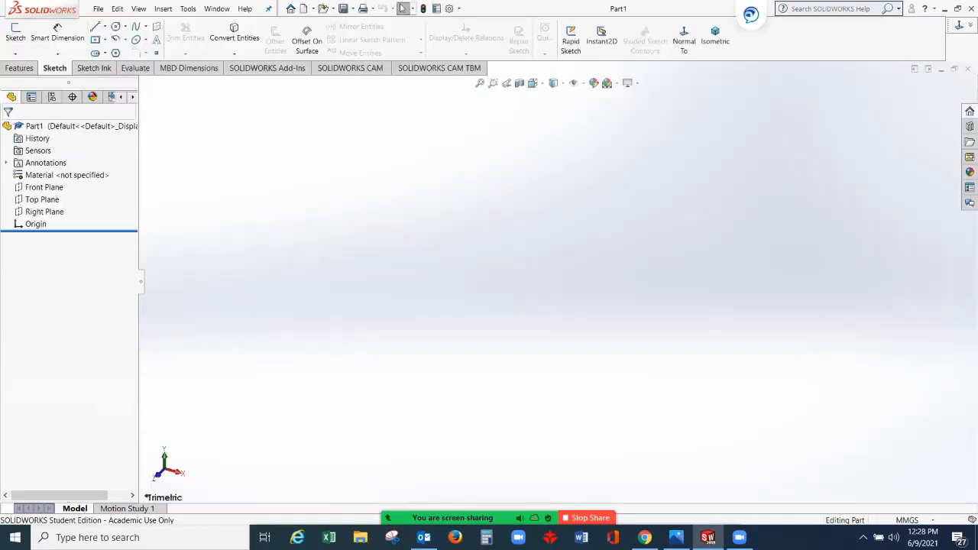
Step: Set the document's length units to two decimal places (.12), keeping the MMGS unit system
{"action": "left_click", "coordinate": [458, 8]}
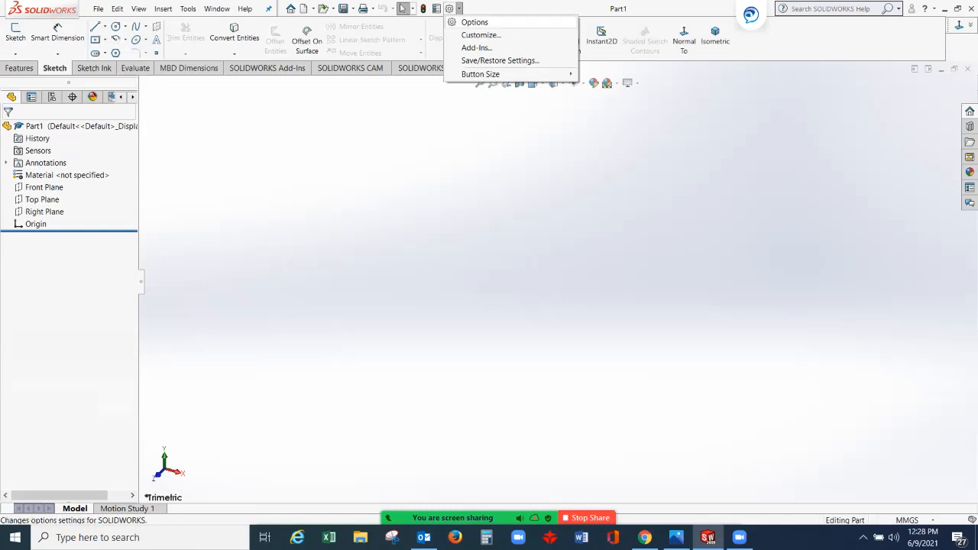
{"action": "left_click", "coordinate": [474, 23]}
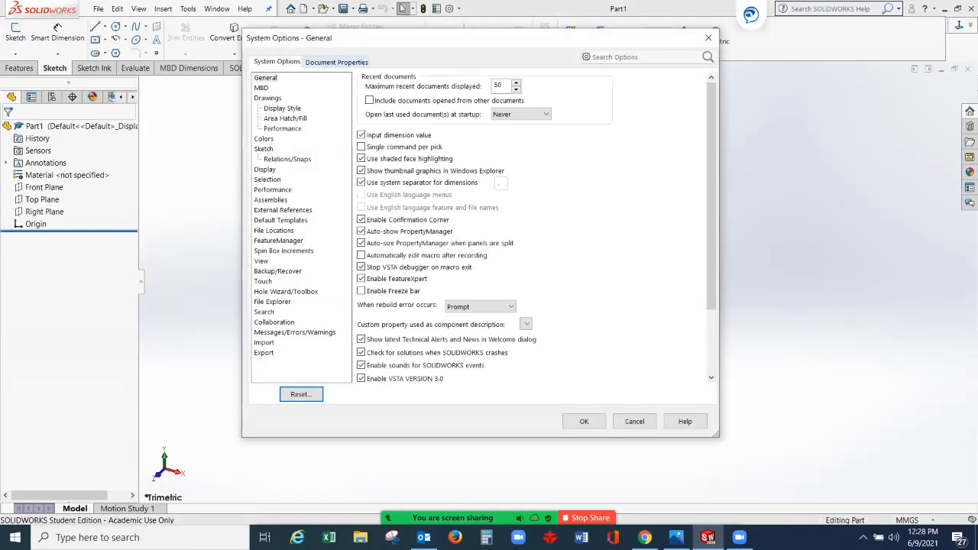
{"action": "left_click", "coordinate": [337, 61]}
{"action": "left_click", "coordinate": [261, 159]}
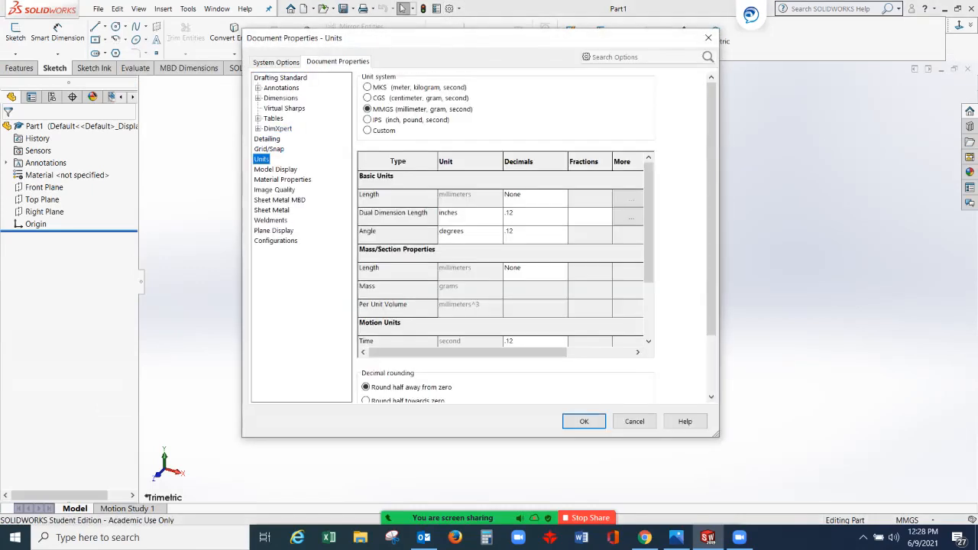
{"action": "left_click", "coordinate": [536, 195]}
{"action": "left_click", "coordinate": [563, 195]}
{"action": "left_click", "coordinate": [527, 230]}
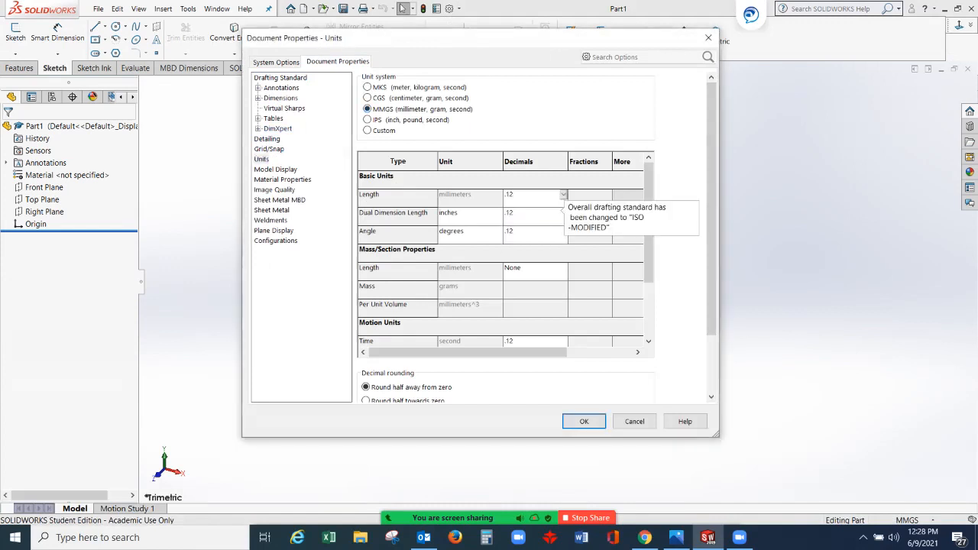
{"action": "left_click", "coordinate": [584, 421]}
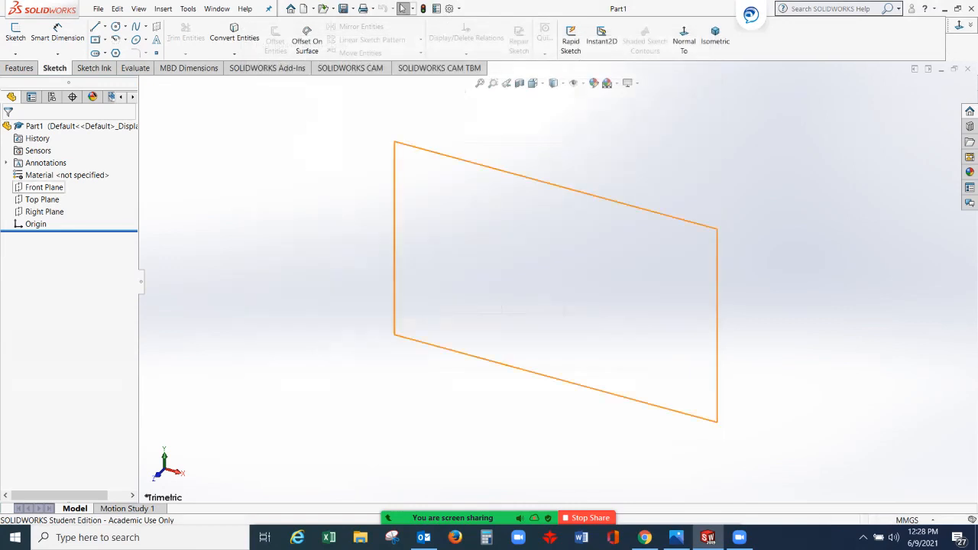
Step: Start a sketch on the Front Plane and consult the HW1.png reference drawing
{"action": "left_click", "coordinate": [44, 187]}
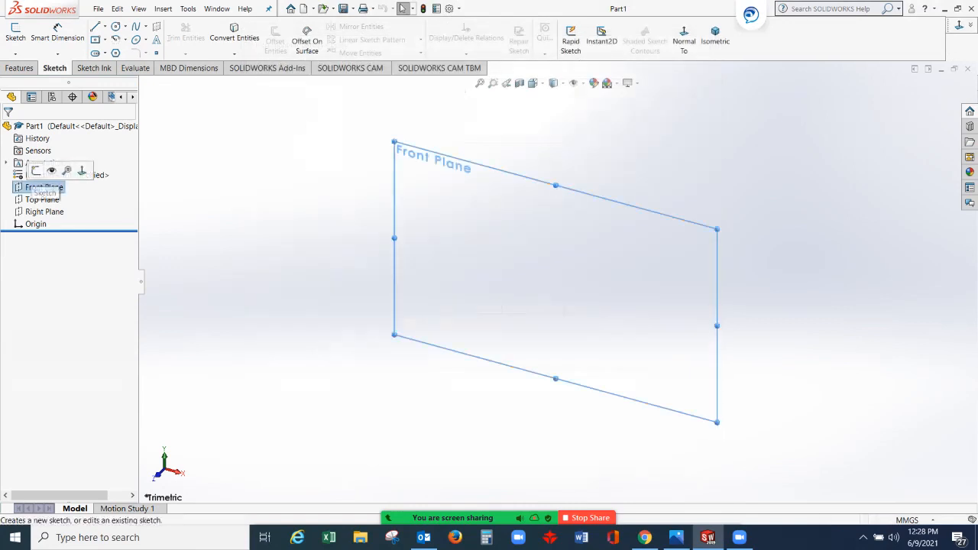
{"action": "left_click", "coordinate": [16, 32]}
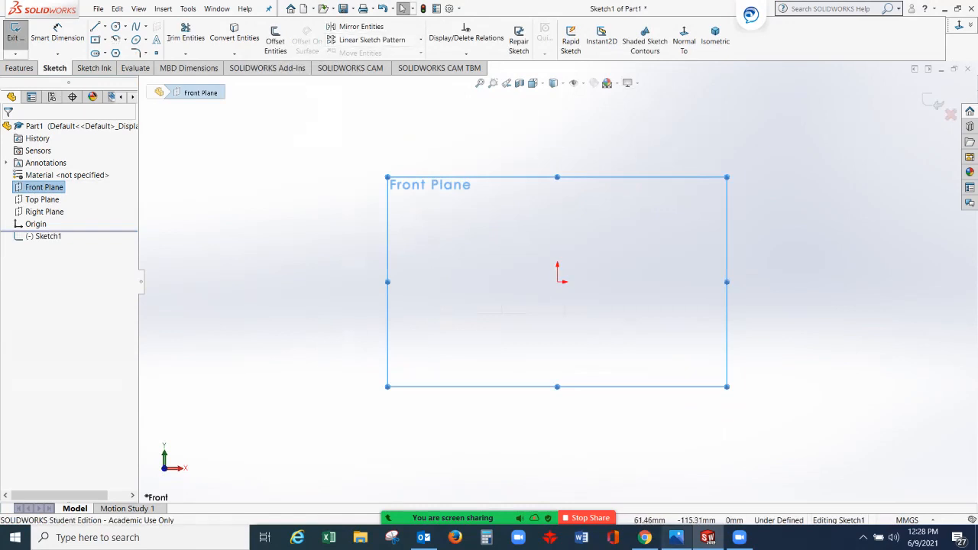
{"action": "left_click", "coordinate": [676, 537]}
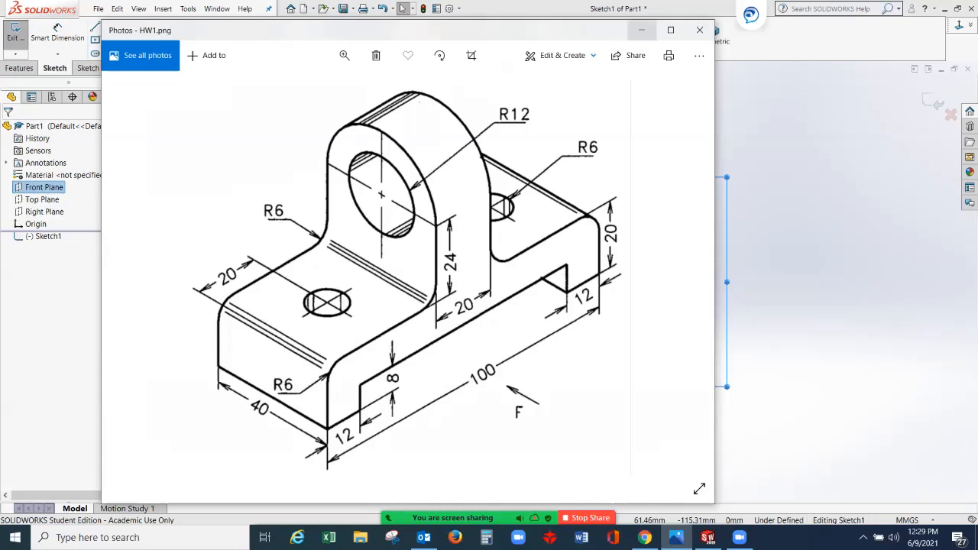
{"action": "left_click", "coordinate": [641, 30]}
Step: Sketch the profile's underside with lines from the origin: left foot, central notch about 68 mm wide and 25.5 mm deep, and right foot
{"action": "left_click", "coordinate": [95, 27]}
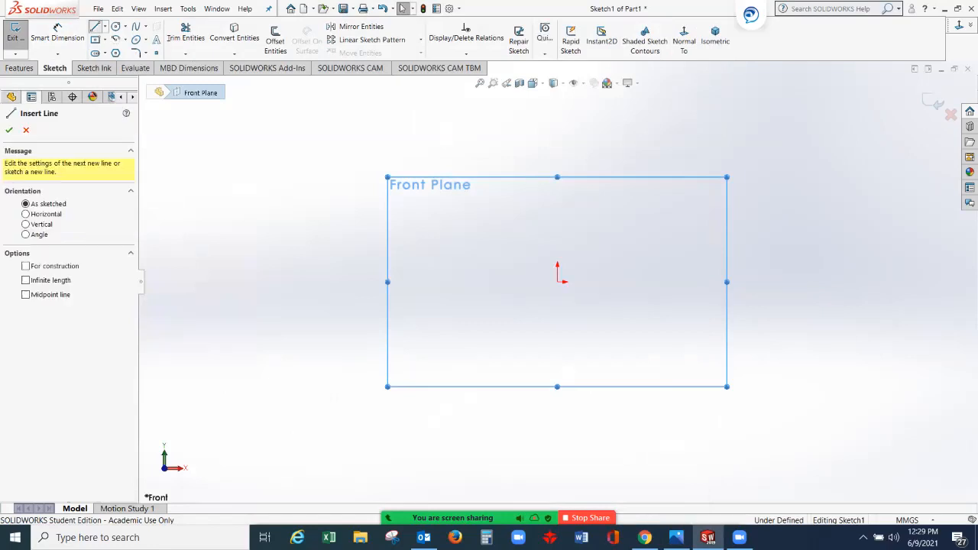
{"action": "left_click", "coordinate": [560, 283]}
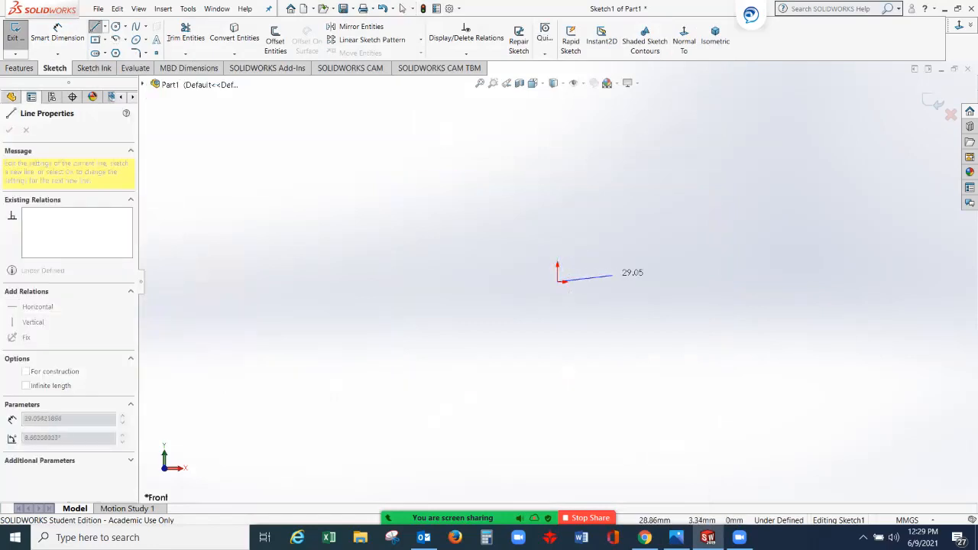
{"action": "left_click", "coordinate": [610, 282]}
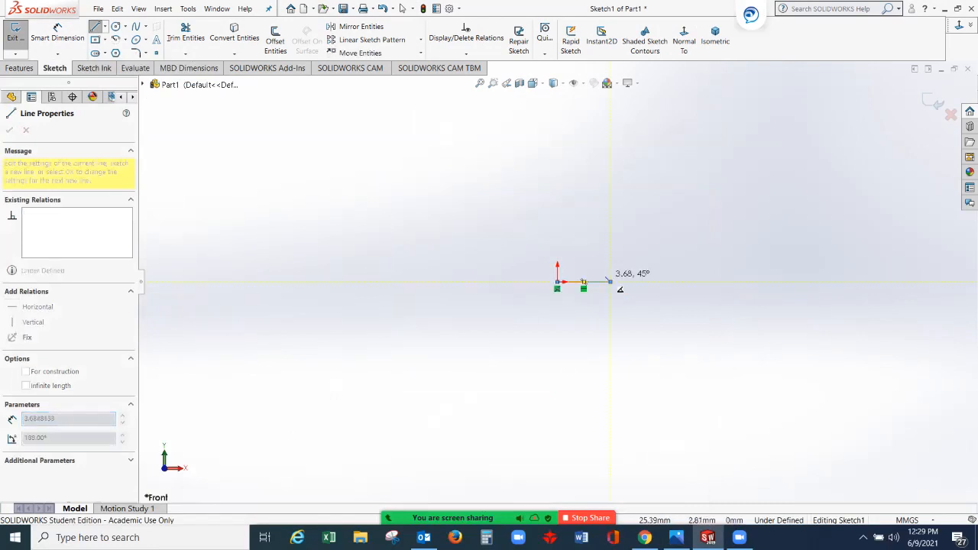
{"action": "left_click", "coordinate": [625, 244]}
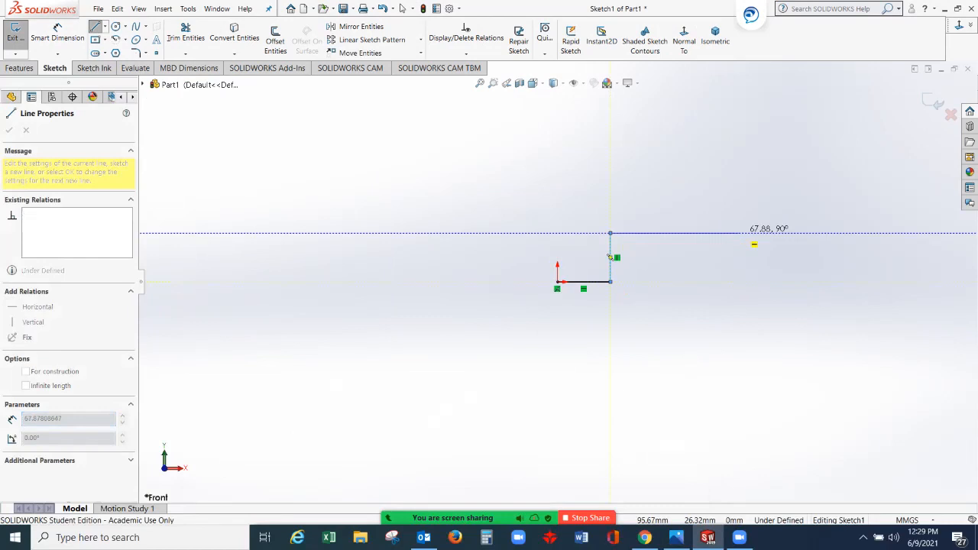
{"action": "left_click", "coordinate": [740, 233]}
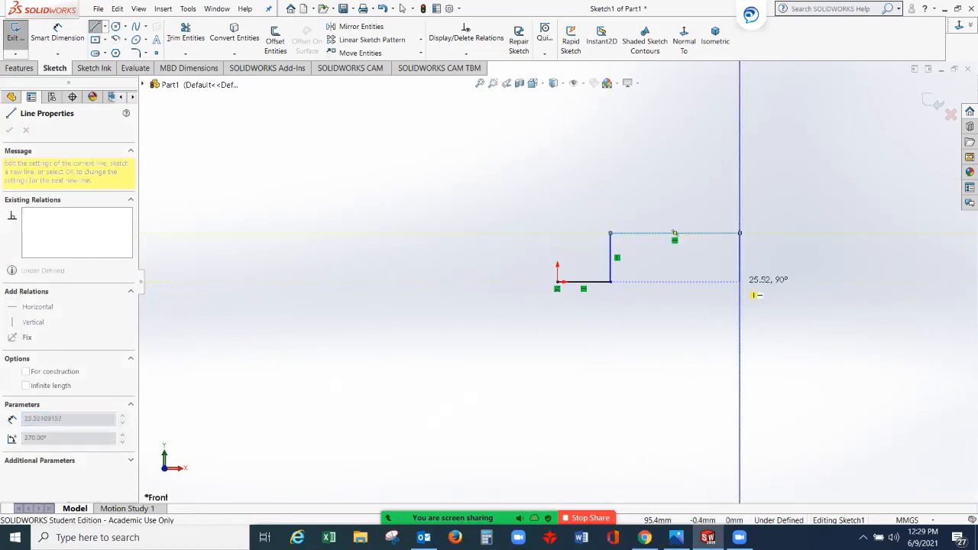
{"action": "left_click", "coordinate": [740, 281]}
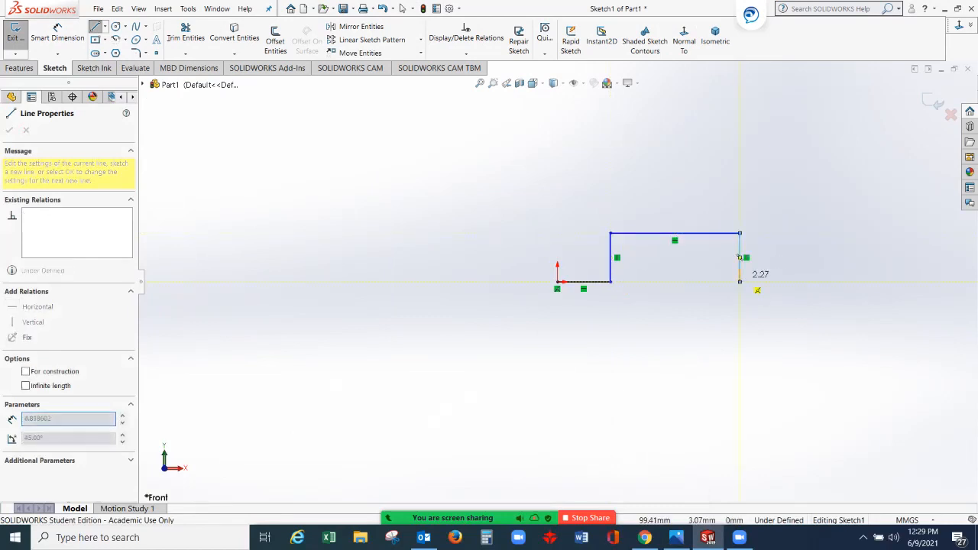
{"action": "left_click", "coordinate": [806, 281]}
Step: Continue the outline up the right side, across the right shoulder, and around a central upright about 39 mm tall
{"action": "left_click", "coordinate": [806, 189]}
{"action": "double_click", "coordinate": [708, 189]}
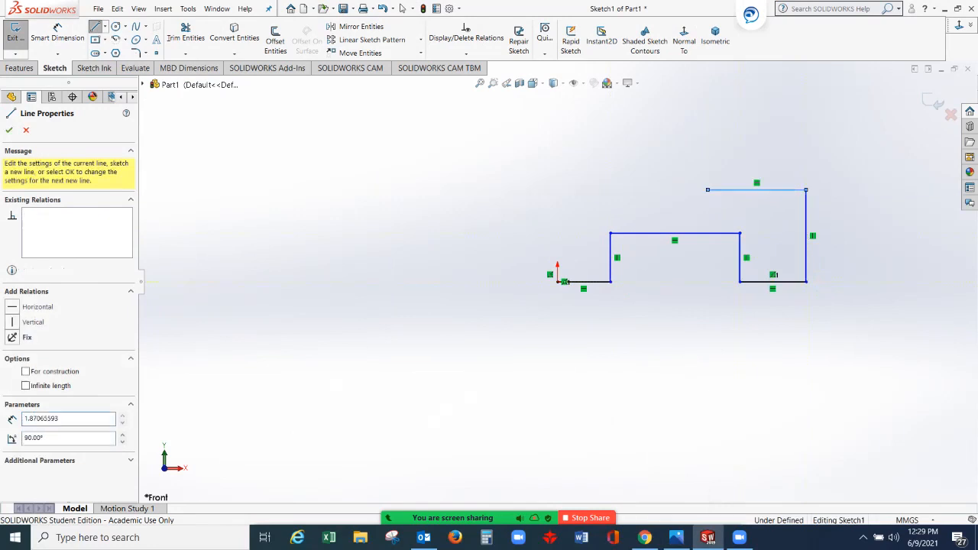
{"action": "left_click", "coordinate": [708, 114]}
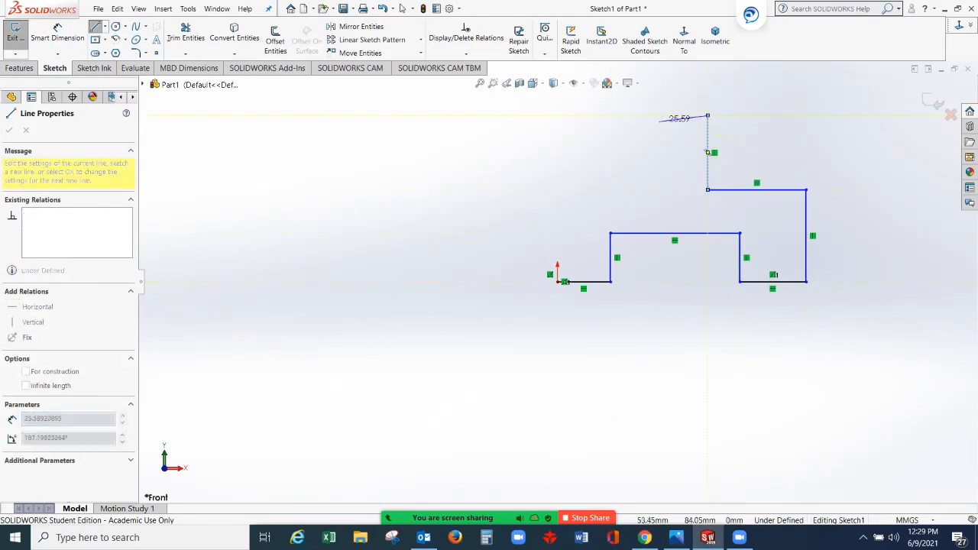
{"action": "left_click", "coordinate": [644, 115]}
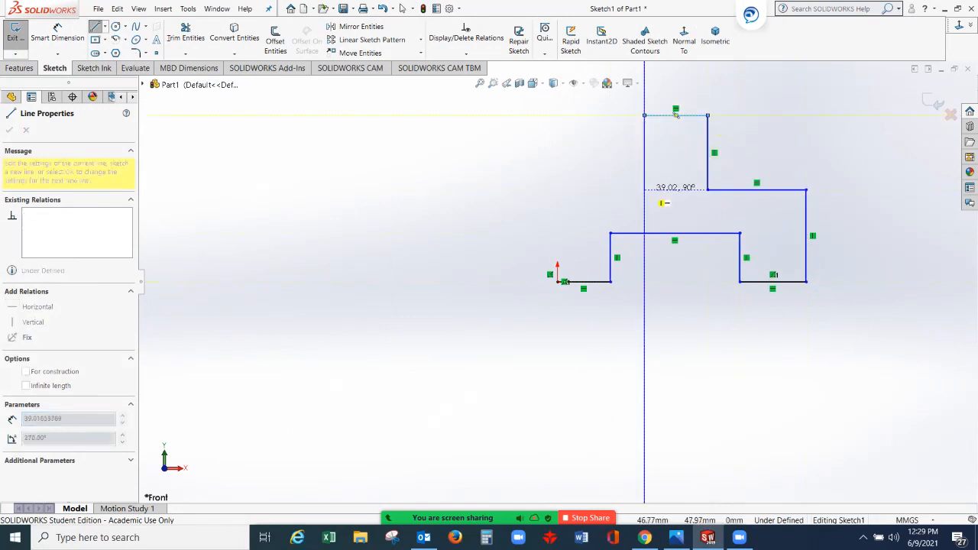
{"action": "left_click", "coordinate": [644, 189]}
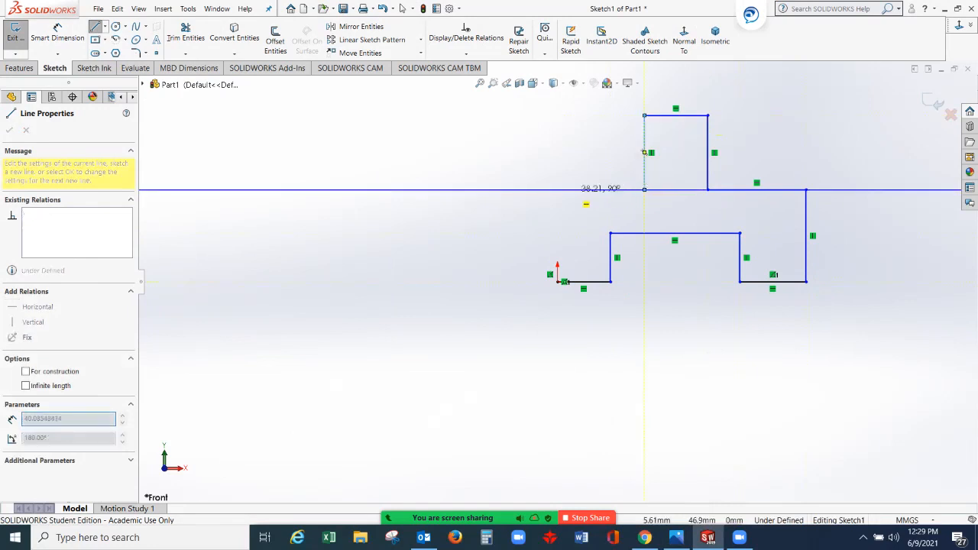
Step: Close the profile with the left shoulder and a vertical left side about 48 mm tall ending at the origin
{"action": "left_click", "coordinate": [557, 189]}
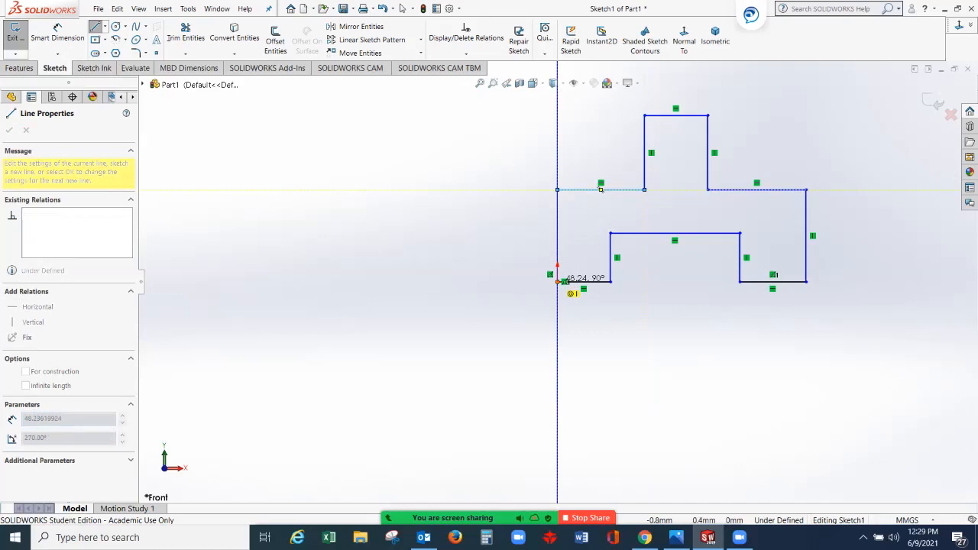
{"action": "left_click", "coordinate": [559, 282]}
{"action": "left_click", "coordinate": [9, 130]}
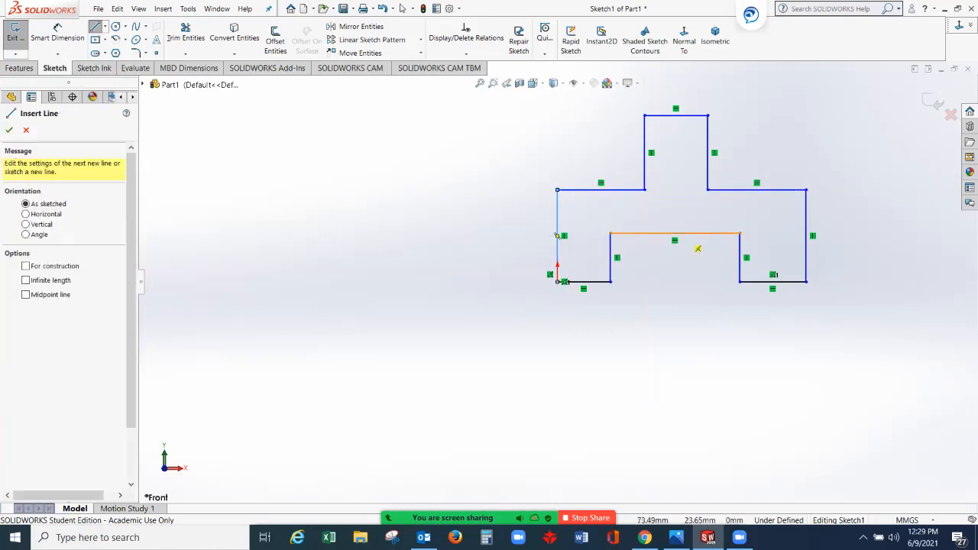
{"action": "scroll", "coordinate": [811, 147], "scroll_direction": "down", "scroll_amount": 2}
{"action": "scroll", "coordinate": [659, 115], "scroll_direction": "up", "scroll_amount": 1}
{"action": "scroll", "coordinate": [666, 104], "scroll_direction": "up", "scroll_amount": 1}
{"action": "scroll", "coordinate": [638, 309], "scroll_direction": "down", "scroll_amount": 2}
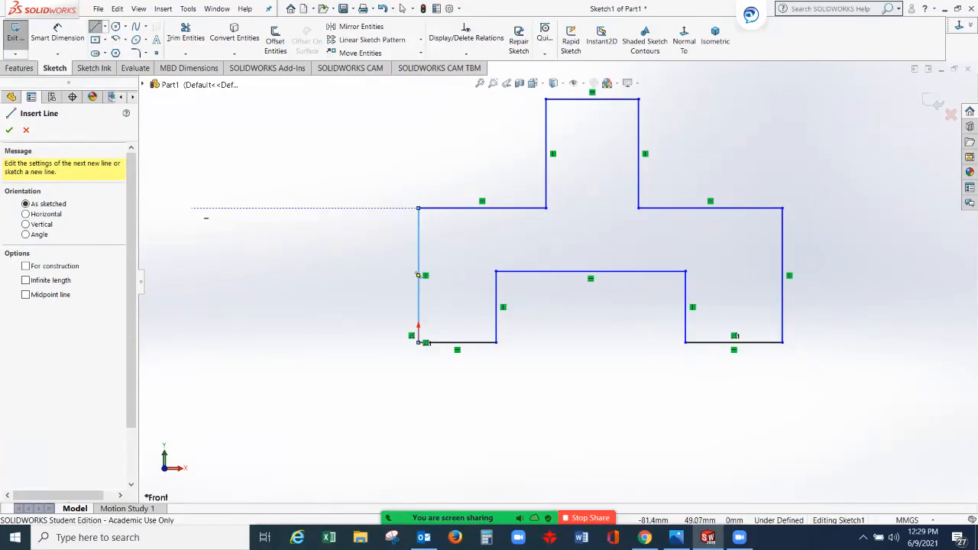
{"action": "key", "text": "Escape"}
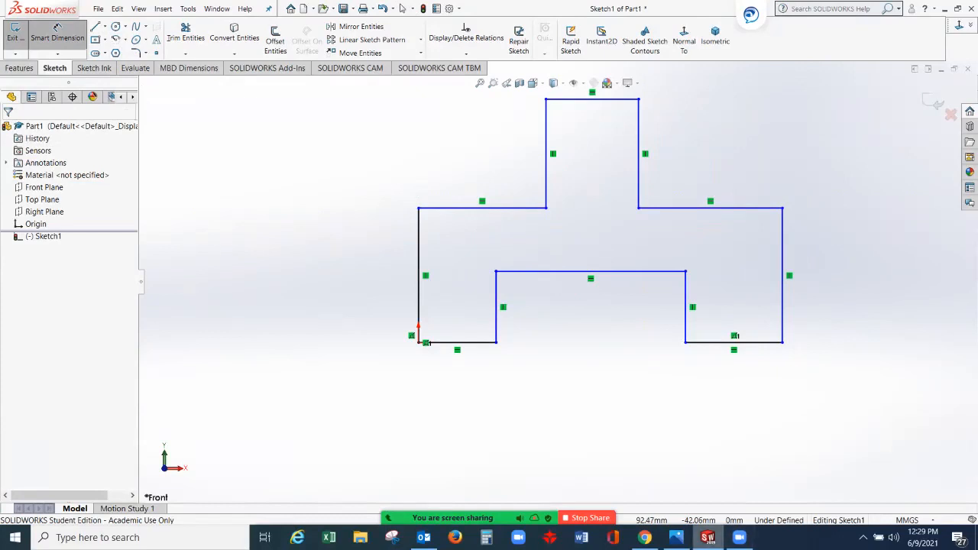
Step: Check the reference drawing and dimension the profile's overall width between its outer vertical sides as 100 mm
{"action": "left_click", "coordinate": [676, 537]}
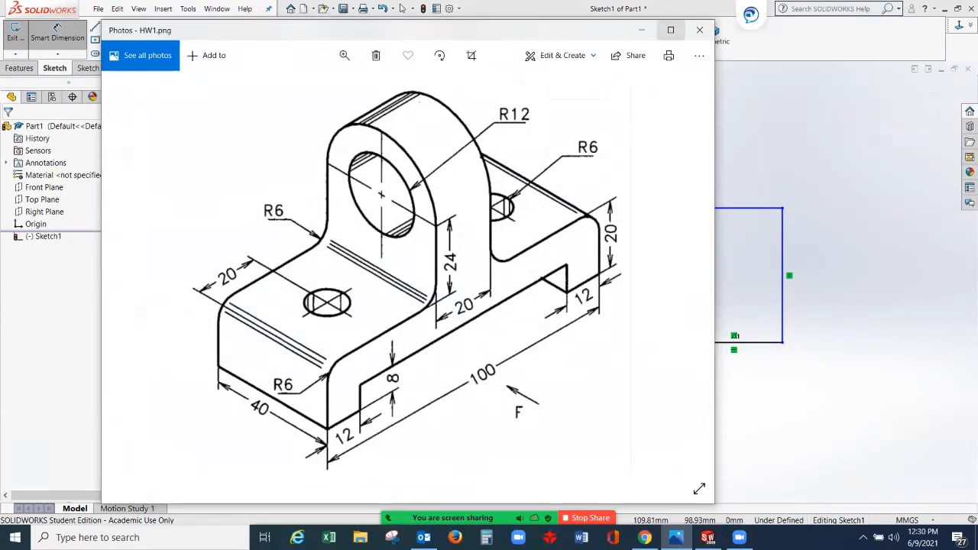
{"action": "left_click", "coordinate": [642, 30]}
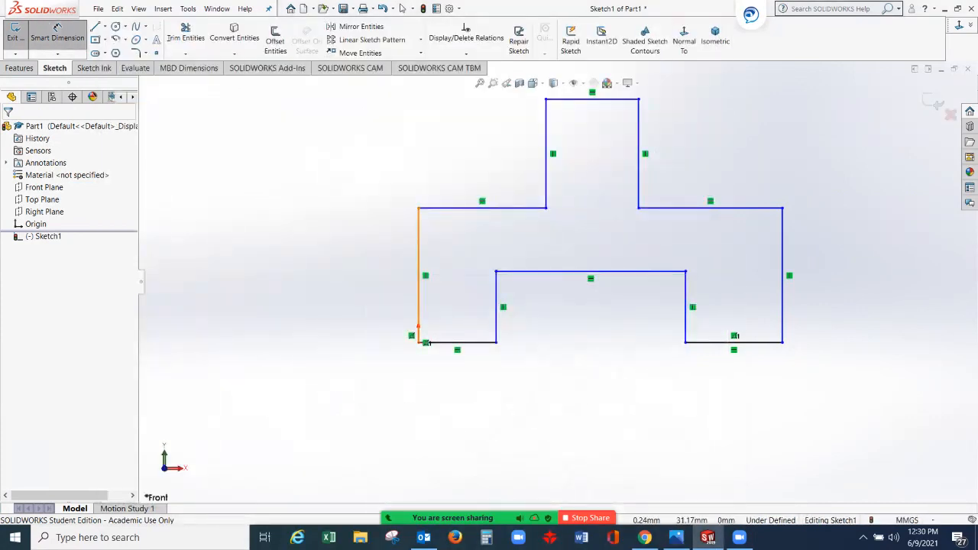
{"action": "left_click", "coordinate": [418, 287]}
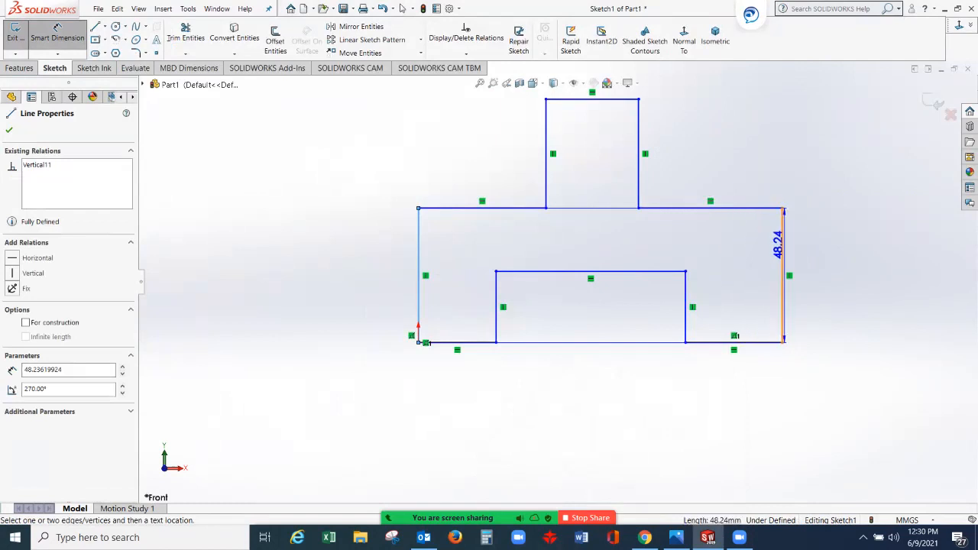
{"action": "left_click", "coordinate": [783, 252]}
{"action": "left_click", "coordinate": [599, 386]}
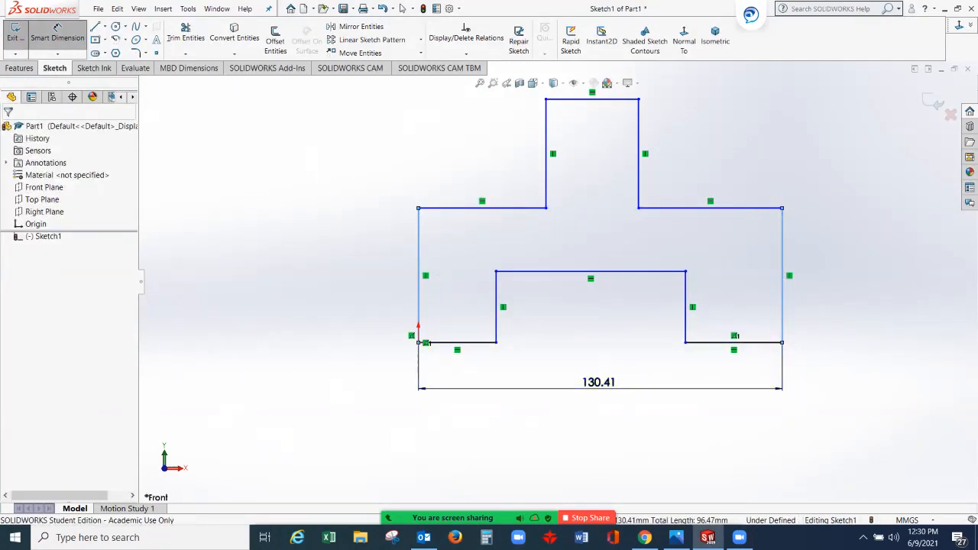
{"action": "type", "text": "100"}
{"action": "key", "text": "Return"}
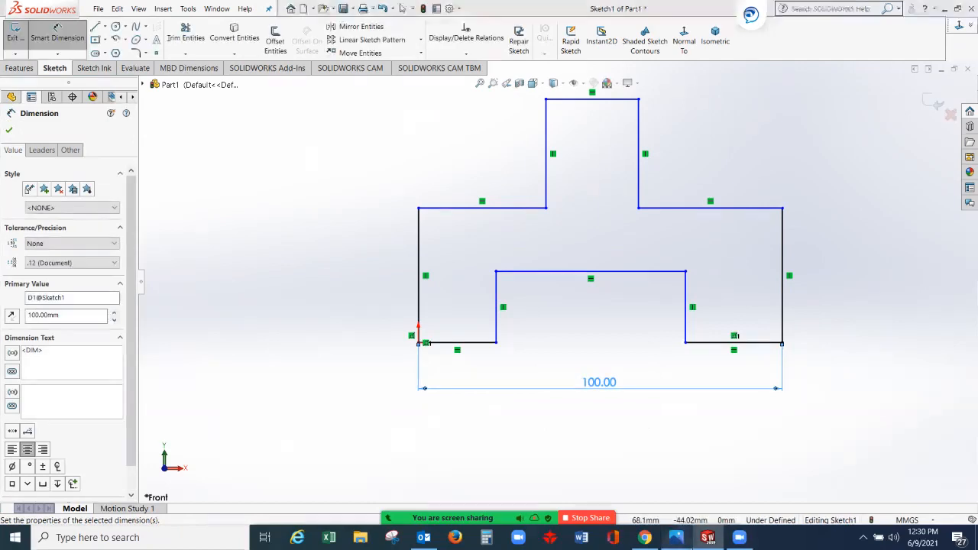
Step: Dimension the bottom edge of the right foot as 12 mm
{"action": "left_click", "coordinate": [676, 538]}
{"action": "left_click", "coordinate": [677, 538]}
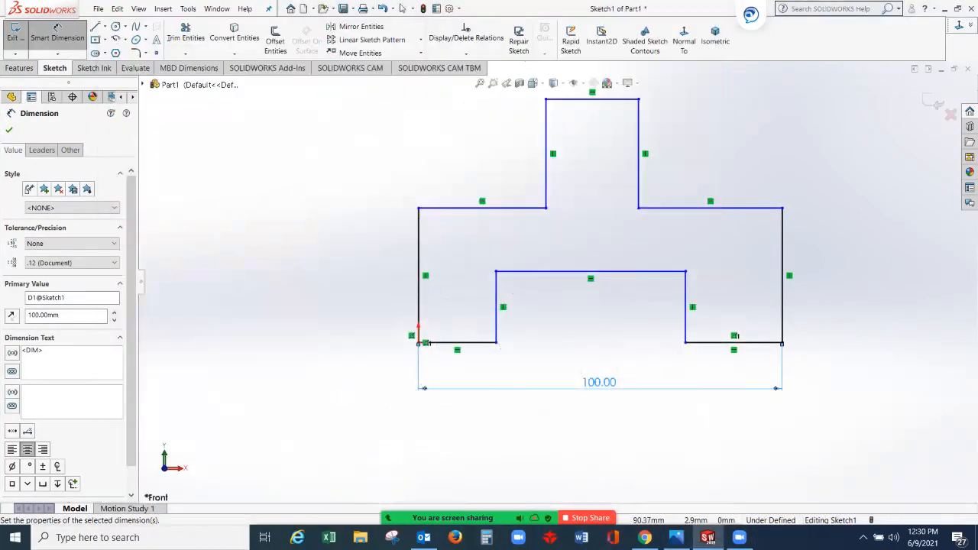
{"action": "left_click", "coordinate": [754, 341]}
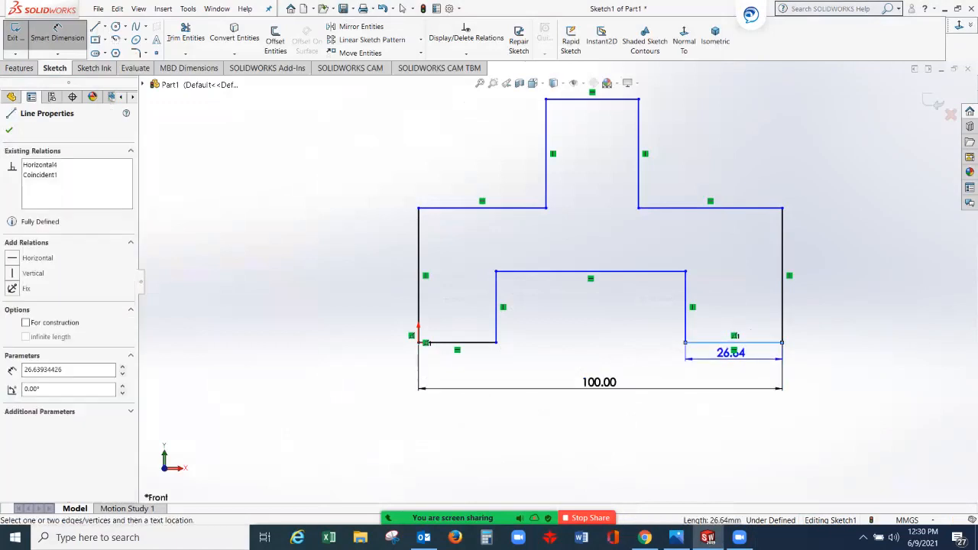
{"action": "left_click", "coordinate": [734, 360]}
{"action": "type", "text": "12"}
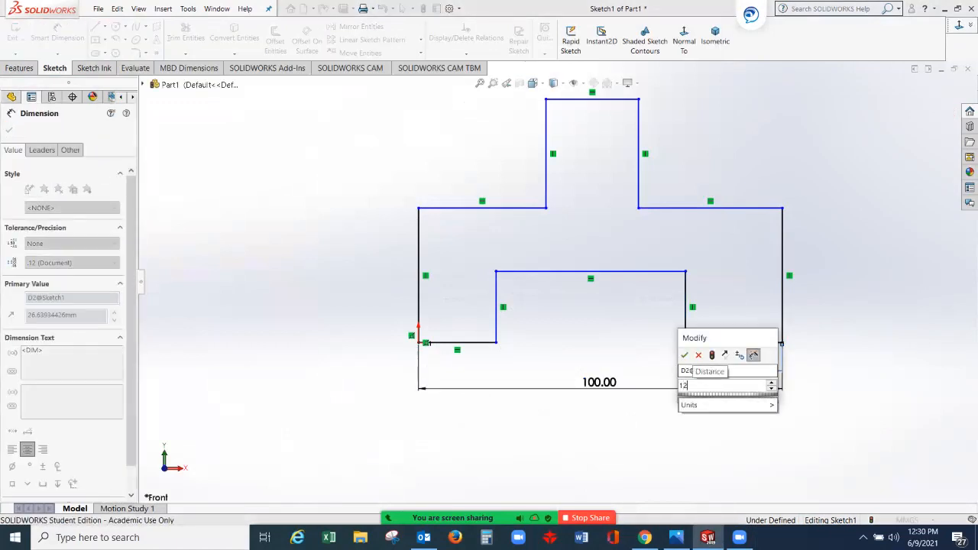
{"action": "key", "text": "Return"}
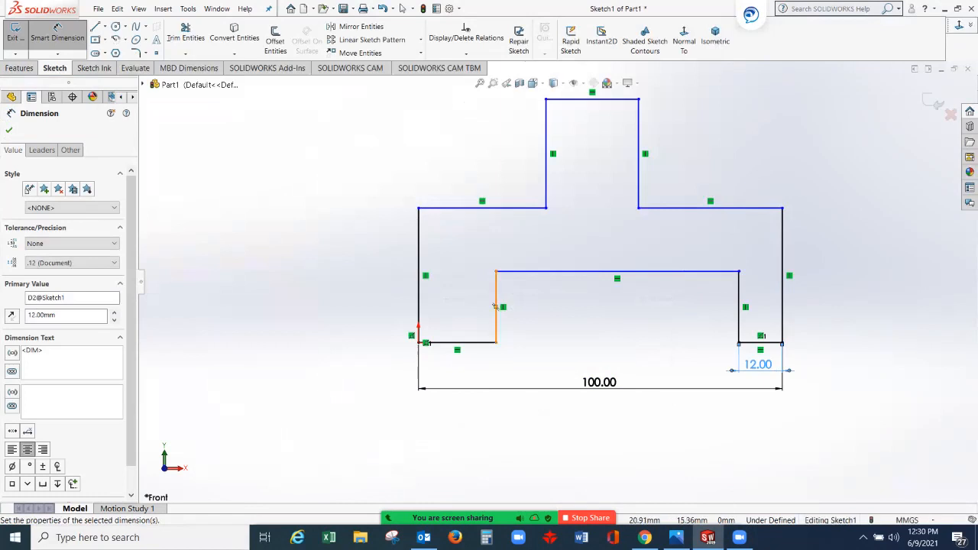
Step: Dimension the left vertical edge of the bottom notch as 8 mm
{"action": "left_click", "coordinate": [495, 306]}
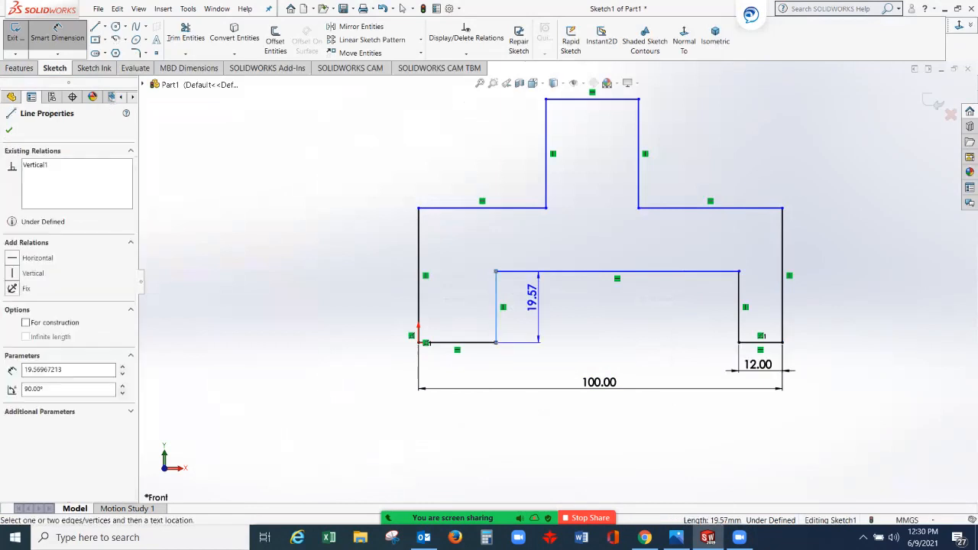
{"action": "left_click", "coordinate": [535, 306]}
{"action": "type", "text": "8"}
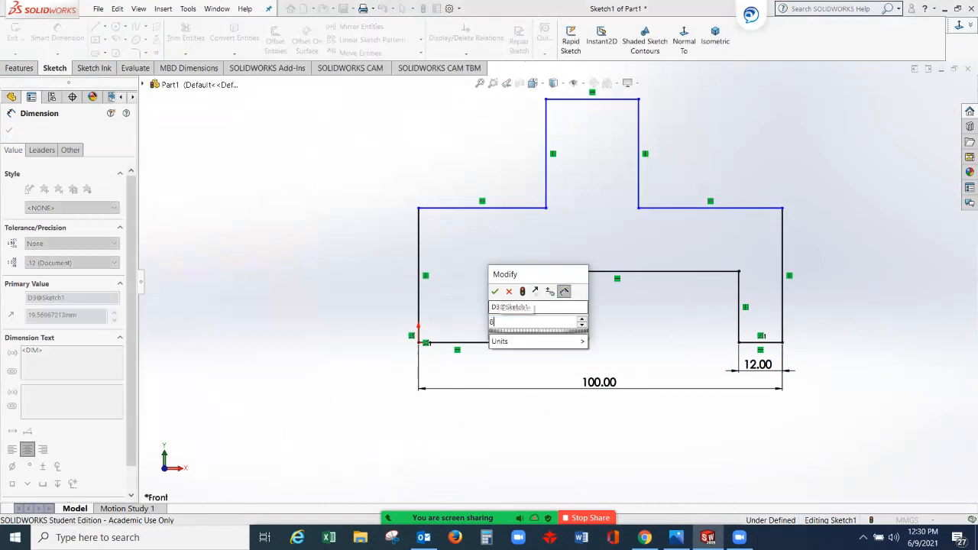
{"action": "key", "text": "Return"}
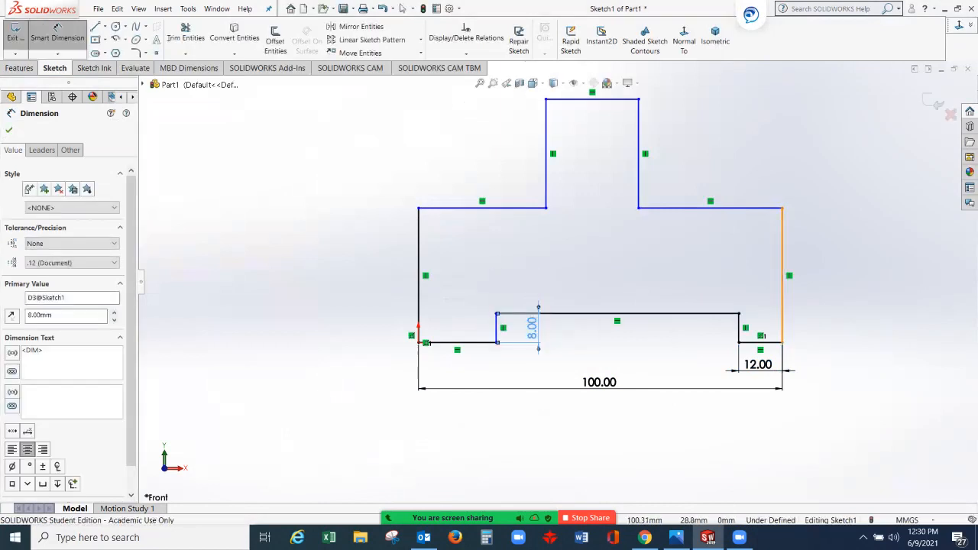
Step: Dimension the outer vertical side of the profile's right end as 20 mm
{"action": "left_click", "coordinate": [782, 290]}
{"action": "left_click", "coordinate": [832, 290]}
{"action": "type", "text": "20"}
{"action": "key", "text": "Return"}
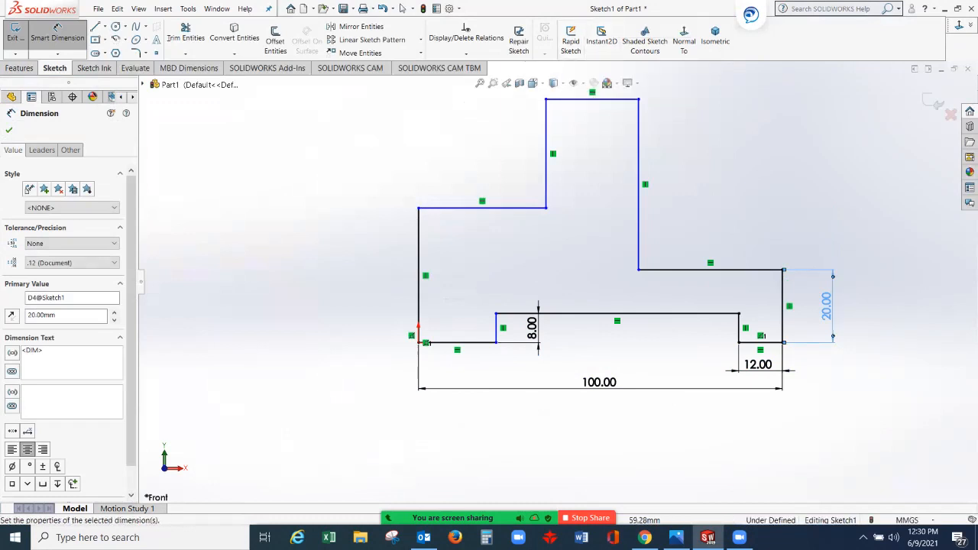
Step: Dimension the width between the two vertical sides of the central upright as 20 mm
{"action": "left_click", "coordinate": [638, 124]}
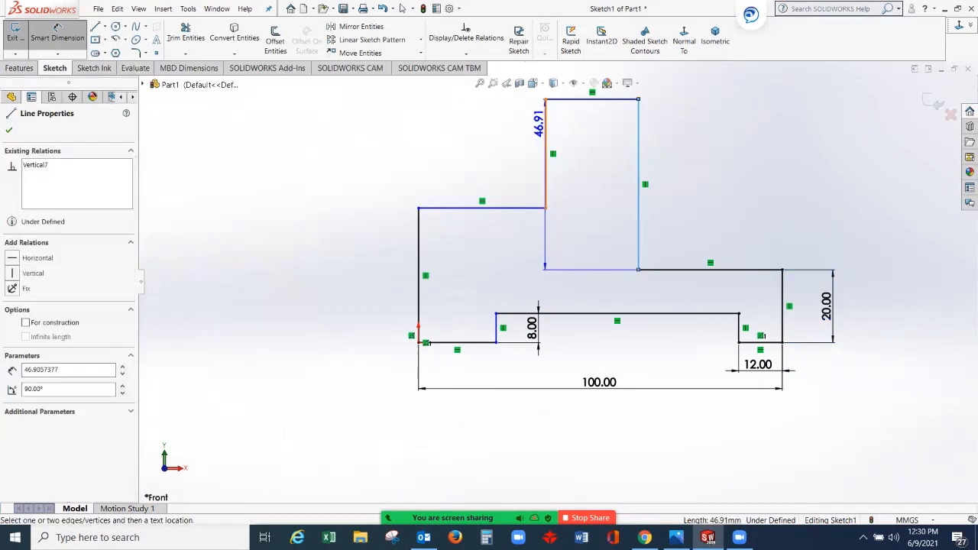
{"action": "left_click", "coordinate": [545, 164]}
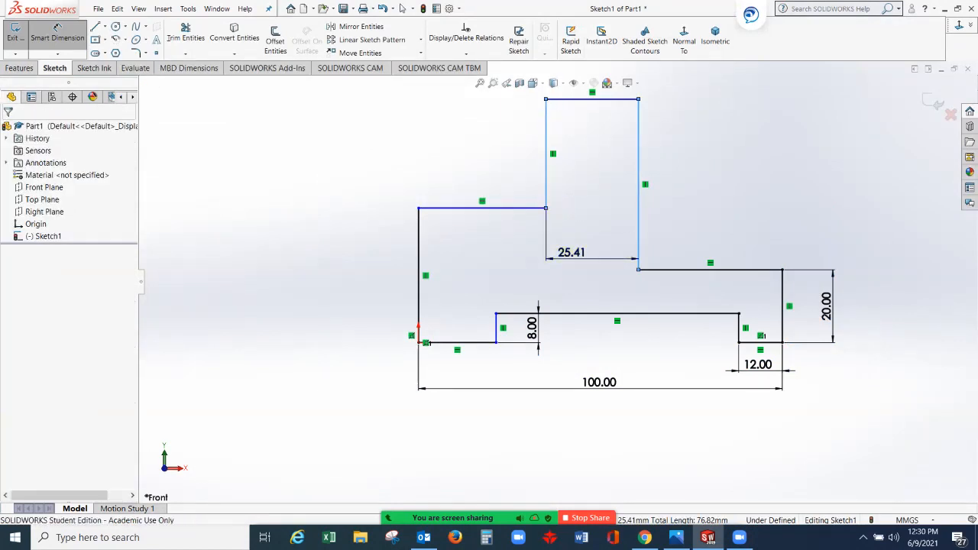
{"action": "left_click", "coordinate": [633, 258]}
{"action": "type", "text": "20"}
{"action": "key", "text": "Return"}
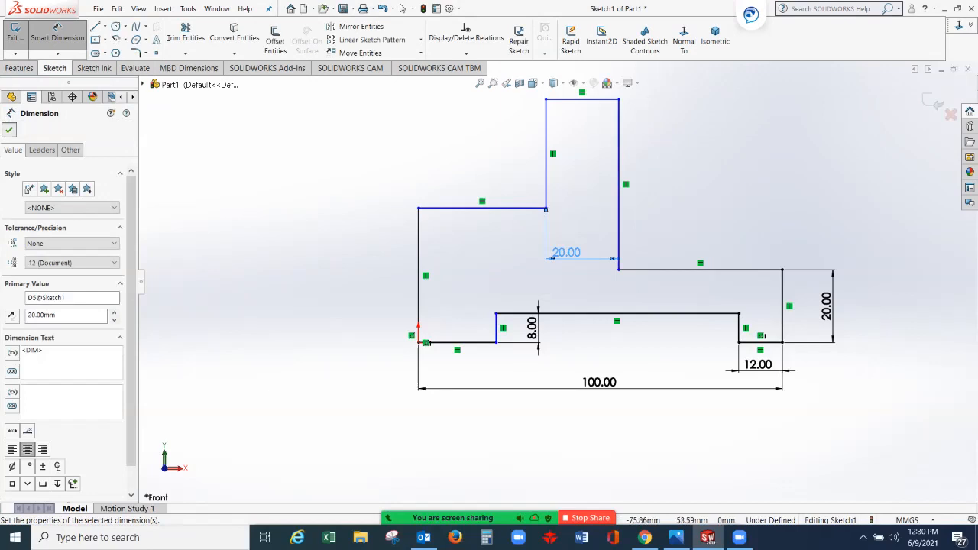
{"action": "left_click", "coordinate": [57, 29]}
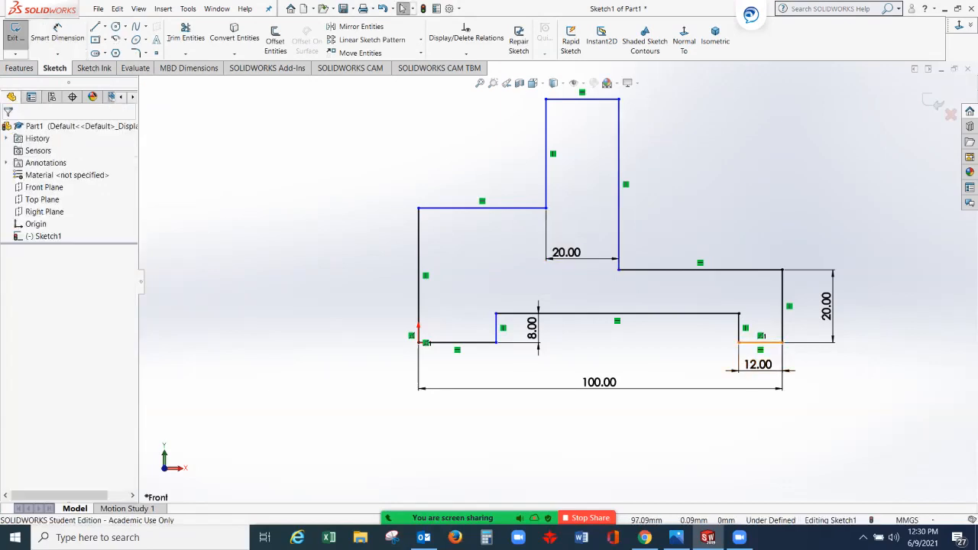
Step: Make the bottom edges of the left and right feet equal in length
{"action": "left_click", "coordinate": [759, 341]}
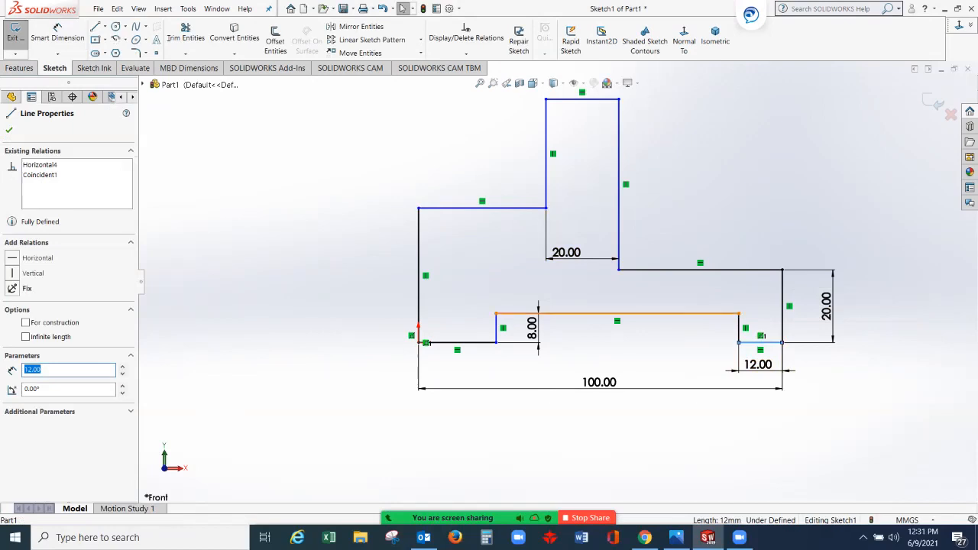
{"action": "left_click", "coordinate": [457, 343], "text": "ctrl"}
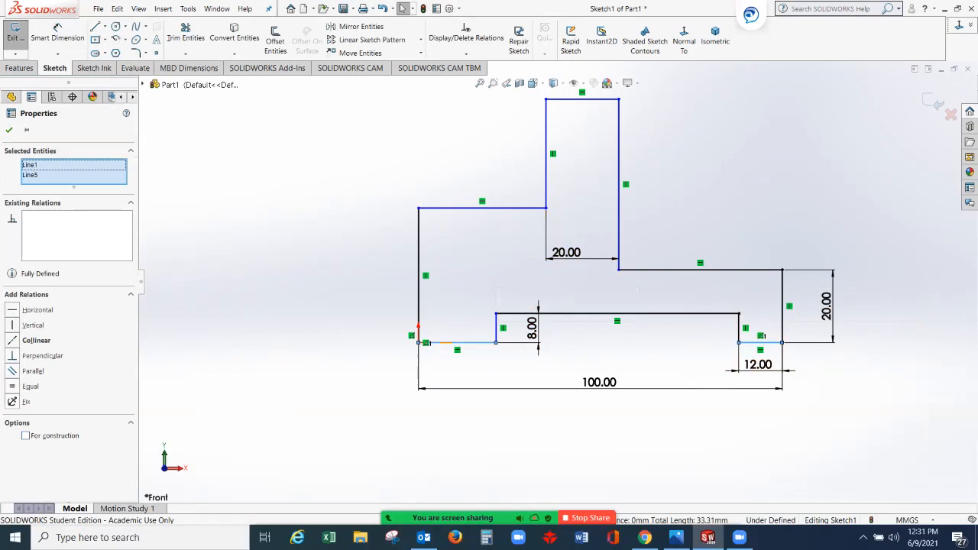
{"action": "left_click", "coordinate": [30, 386]}
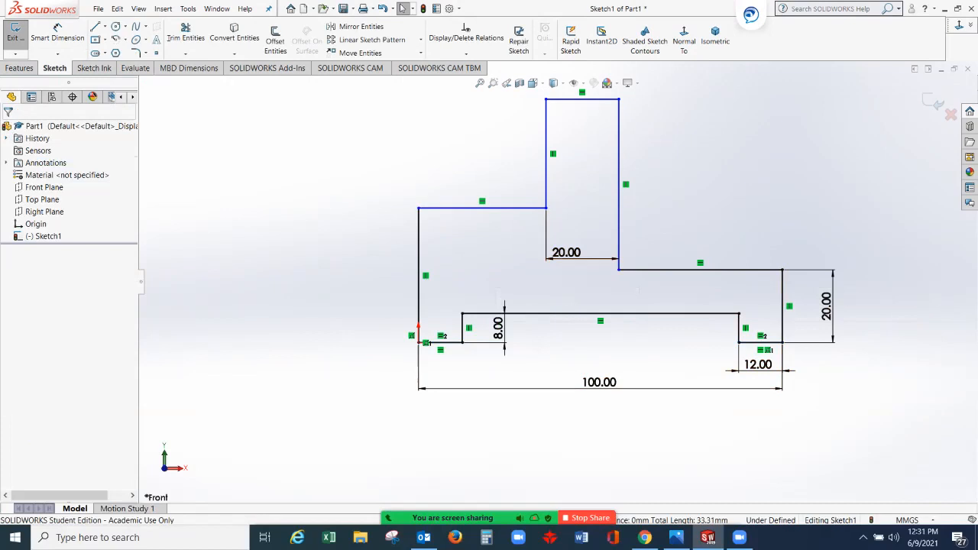
Step: Make the profile's left and right outer vertical sides equal in length
{"action": "left_click", "coordinate": [783, 302]}
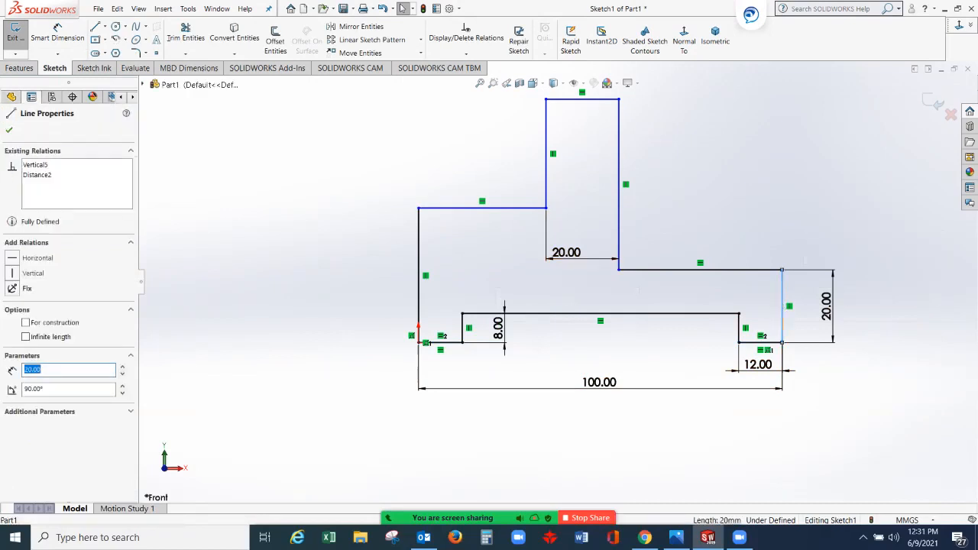
{"action": "left_click", "coordinate": [418, 276], "text": "ctrl"}
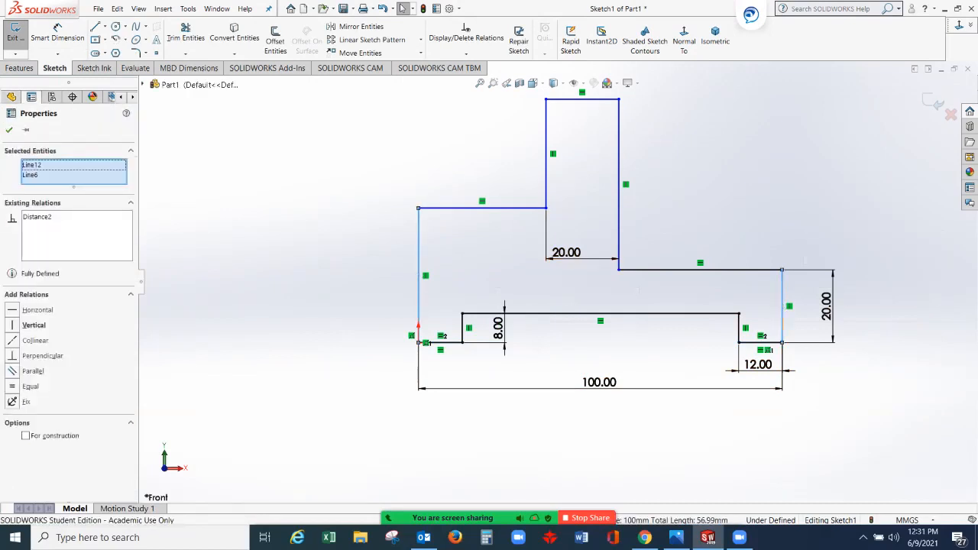
{"action": "left_click", "coordinate": [30, 385]}
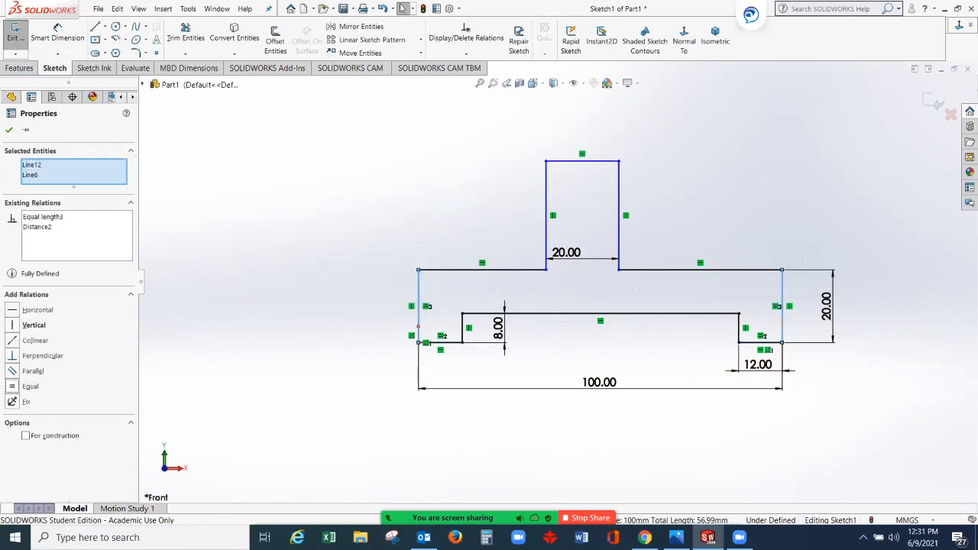
{"action": "left_click", "coordinate": [9, 130]}
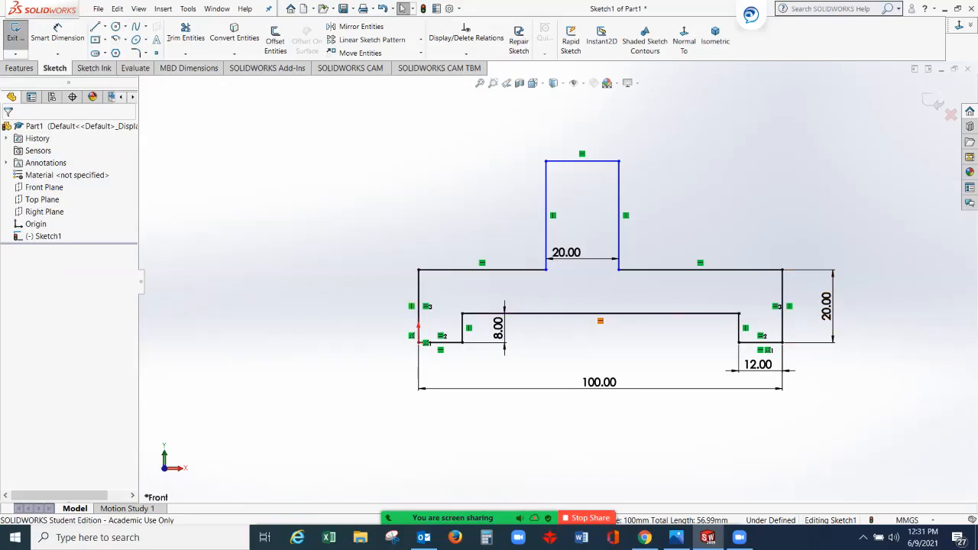
Step: Dimension the right vertical side of the central upright as 24 mm
{"action": "left_click", "coordinate": [58, 35]}
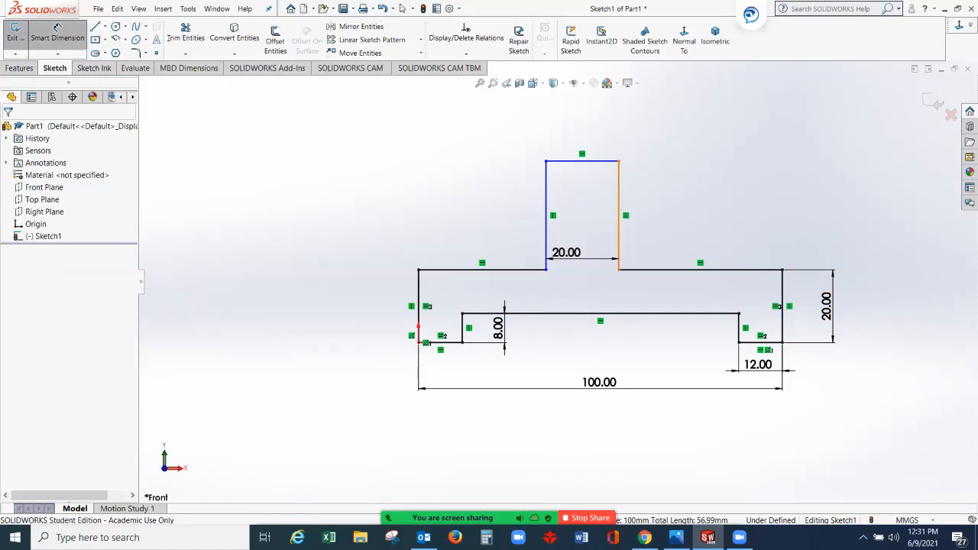
{"action": "left_click", "coordinate": [618, 215]}
{"action": "left_click", "coordinate": [656, 217]}
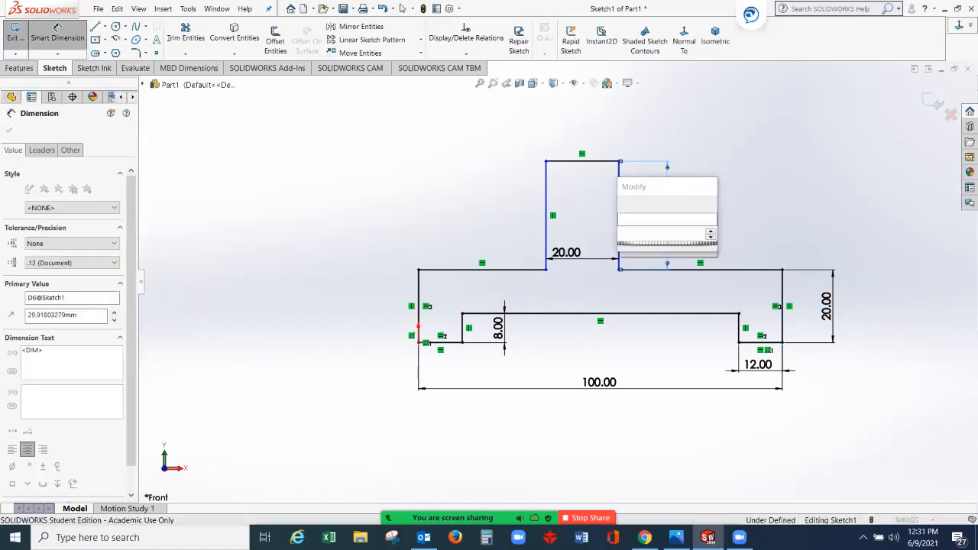
{"action": "type", "text": "24"}
{"action": "key", "text": "Return"}
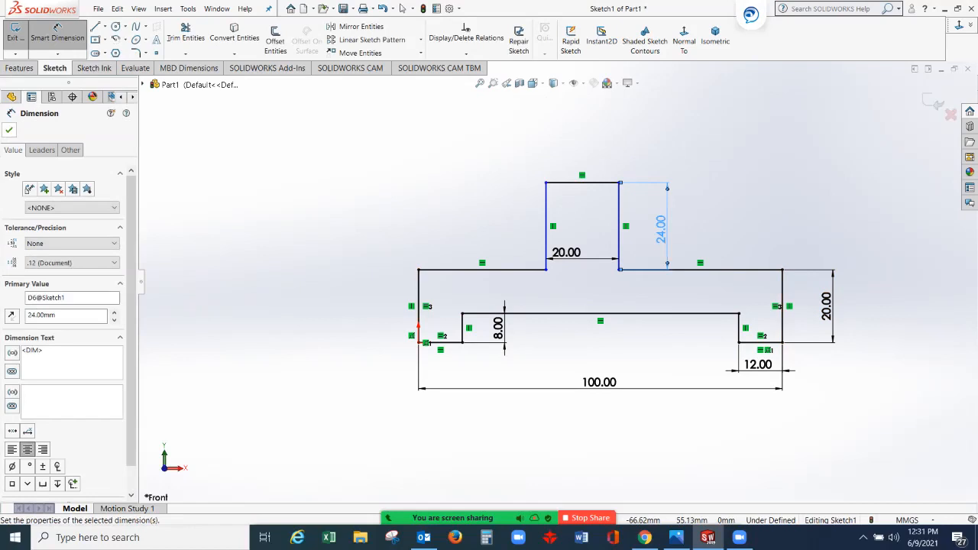
Step: Dimension the distance from the profile's left outer side to the midpoint of the upright's top edge as 50 mm
{"action": "left_click", "coordinate": [582, 181]}
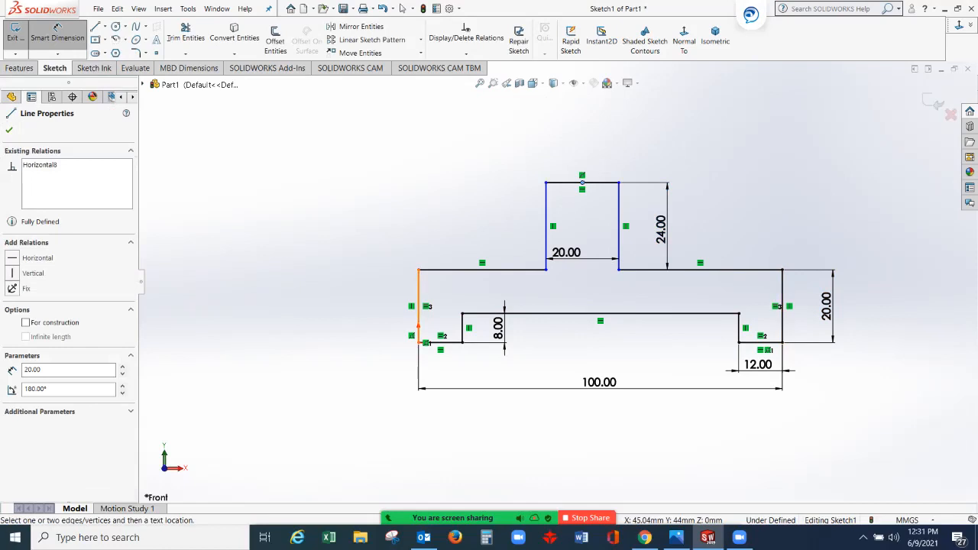
{"action": "left_click", "coordinate": [419, 302]}
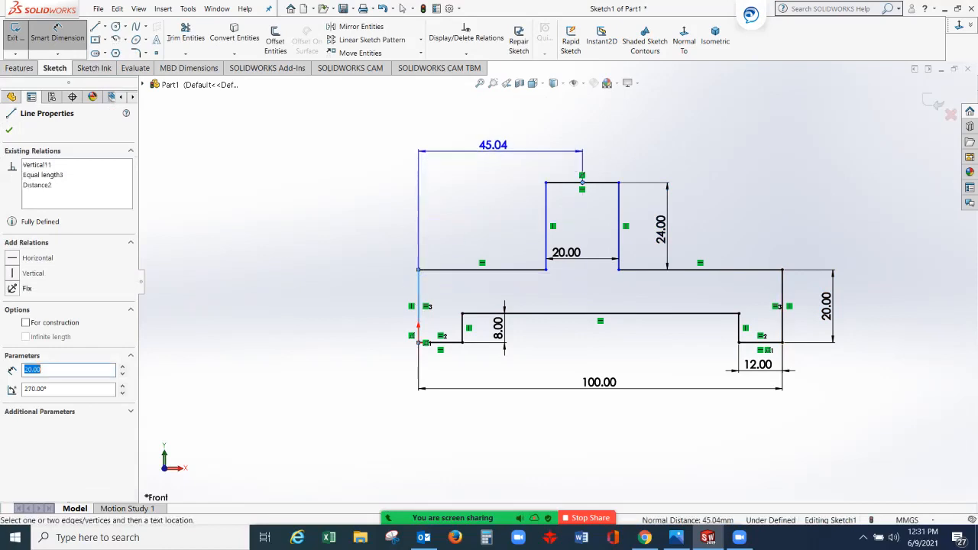
{"action": "left_click", "coordinate": [497, 147]}
{"action": "type", "text": "50"}
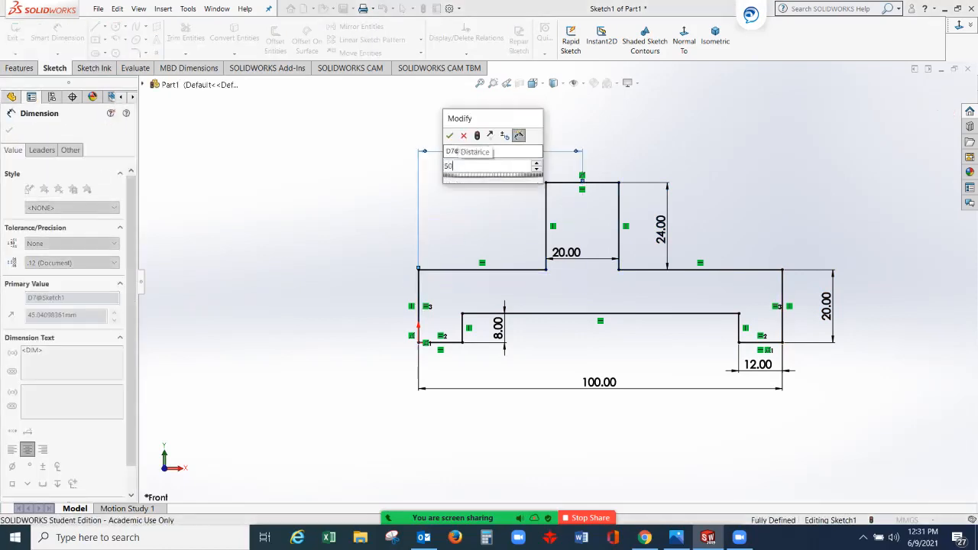
{"action": "key", "text": "Return"}
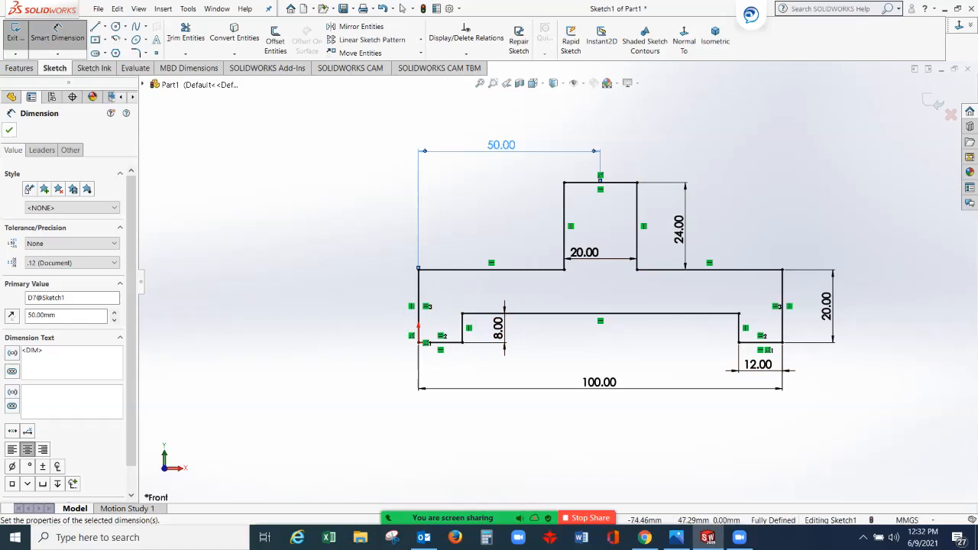
{"action": "left_click", "coordinate": [10, 130]}
{"action": "key", "text": "Escape"}
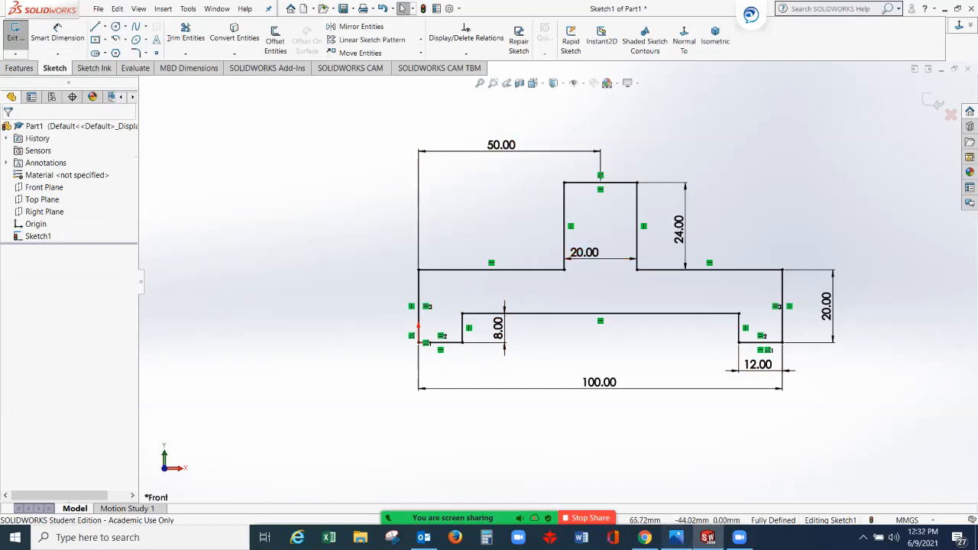
Step: Check the bracket's depth in the HW1.png reference drawing and extrude the profile 40 mm with a blind end condition
{"action": "left_click", "coordinate": [676, 537]}
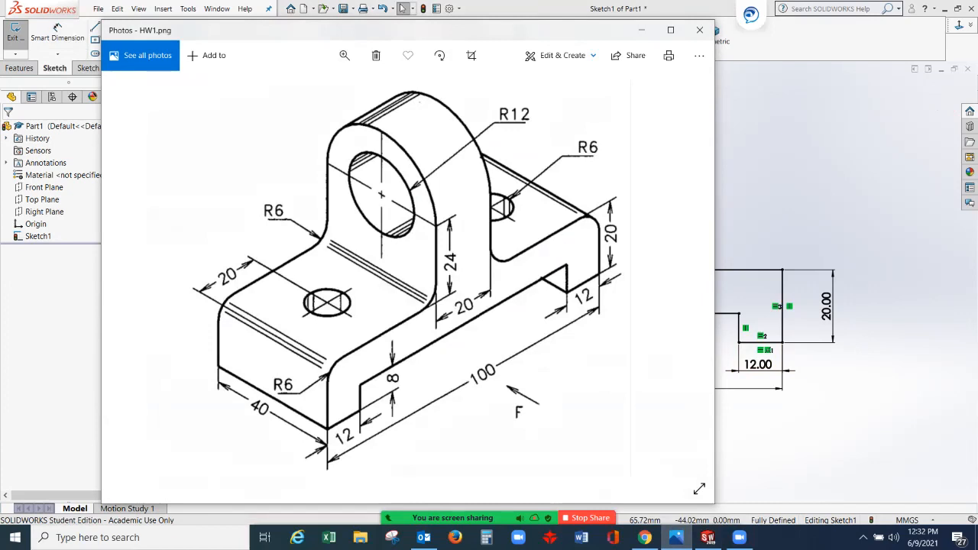
{"action": "left_click", "coordinate": [640, 29]}
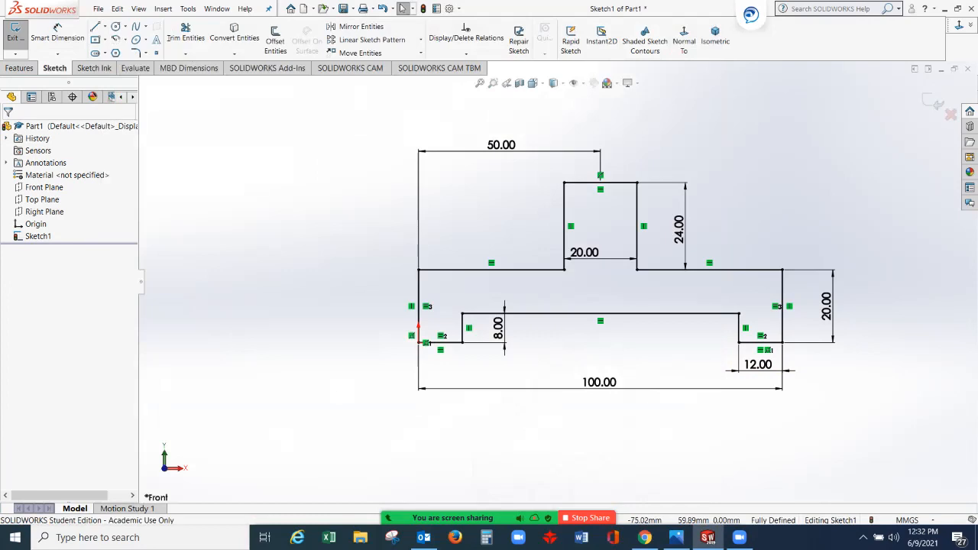
{"action": "left_click", "coordinate": [20, 69]}
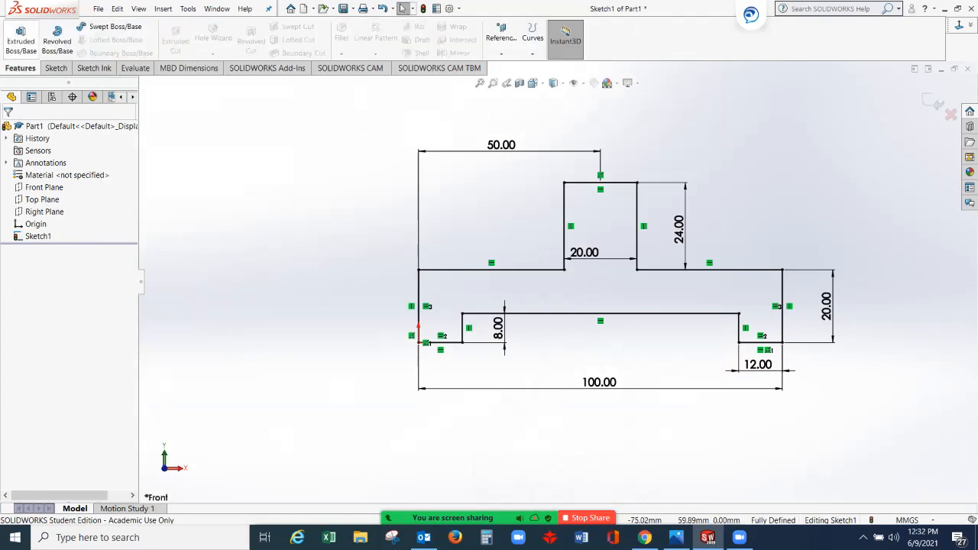
{"action": "left_click", "coordinate": [21, 38]}
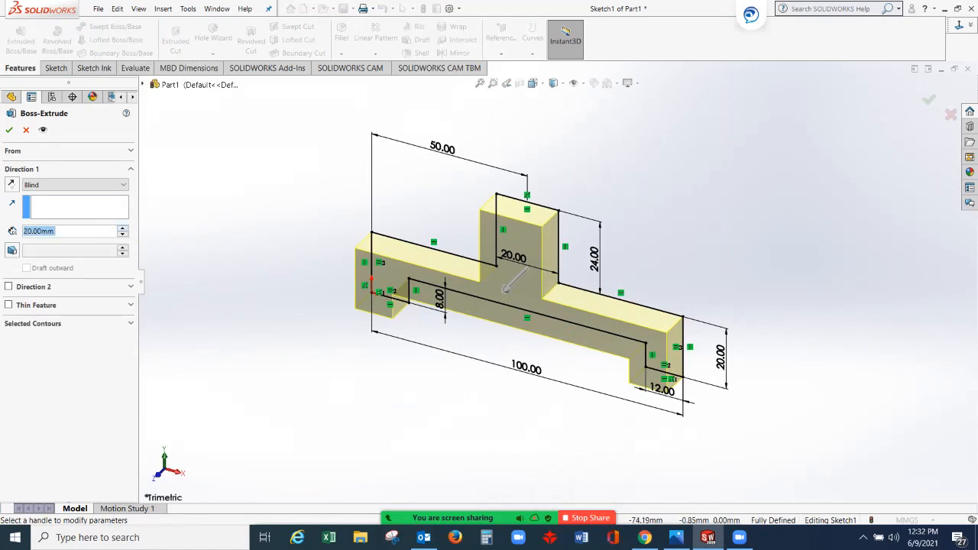
{"action": "key", "text": "Up"}
{"action": "key", "text": "Up"}
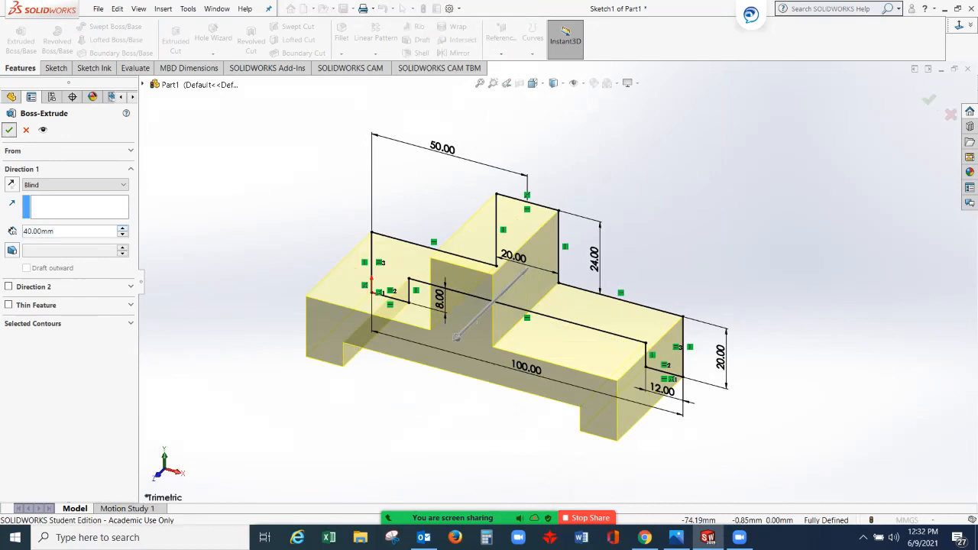
{"action": "key", "text": "Return"}
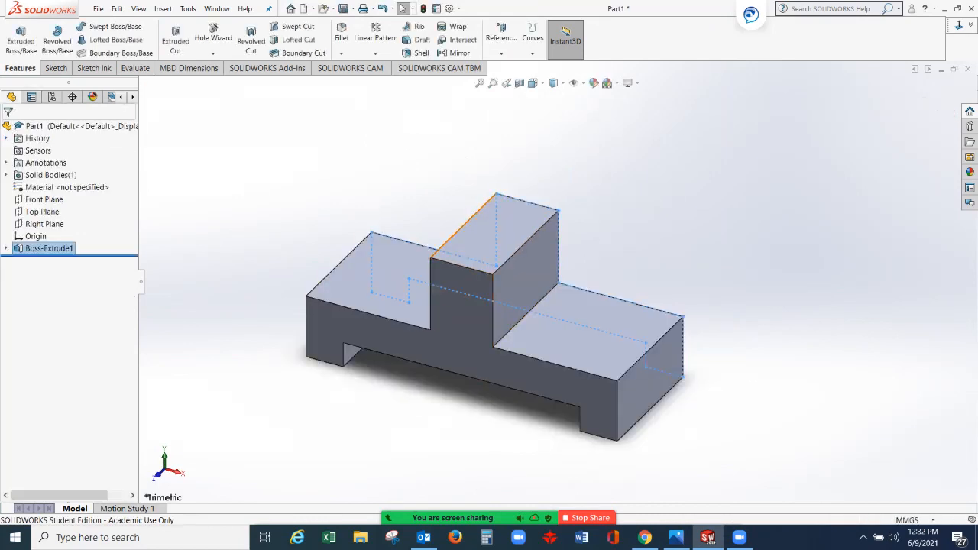
Step: Check the reference drawing again and start a sketch on the top face of the left shoulder, viewed normal to it
{"action": "mouse_move", "coordinate": [676, 538]}
{"action": "left_click", "coordinate": [675, 481]}
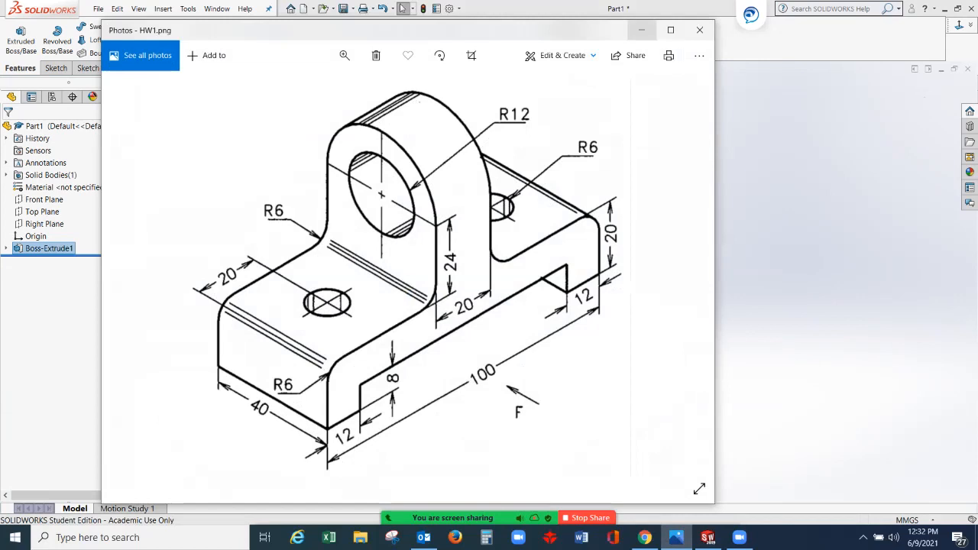
{"action": "left_click", "coordinate": [641, 30]}
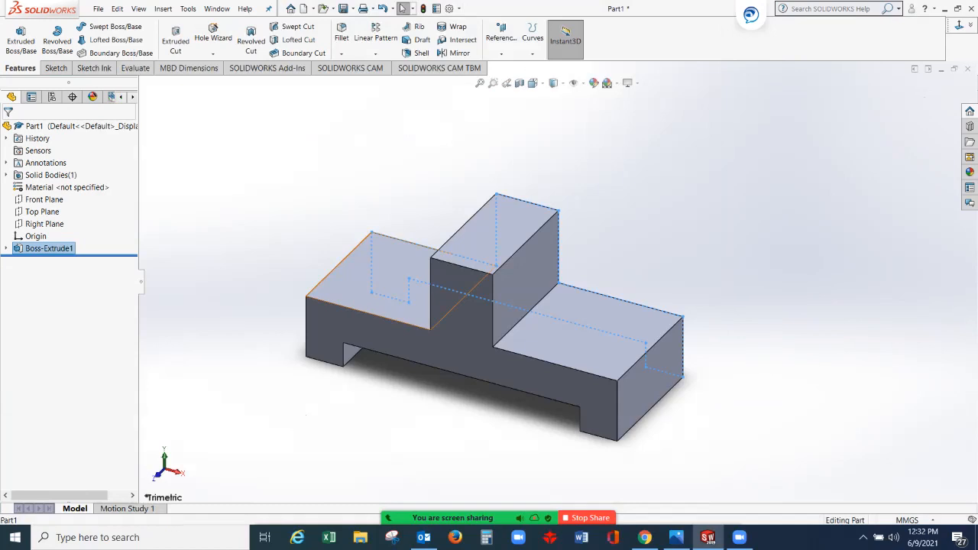
{"action": "left_click", "coordinate": [363, 290]}
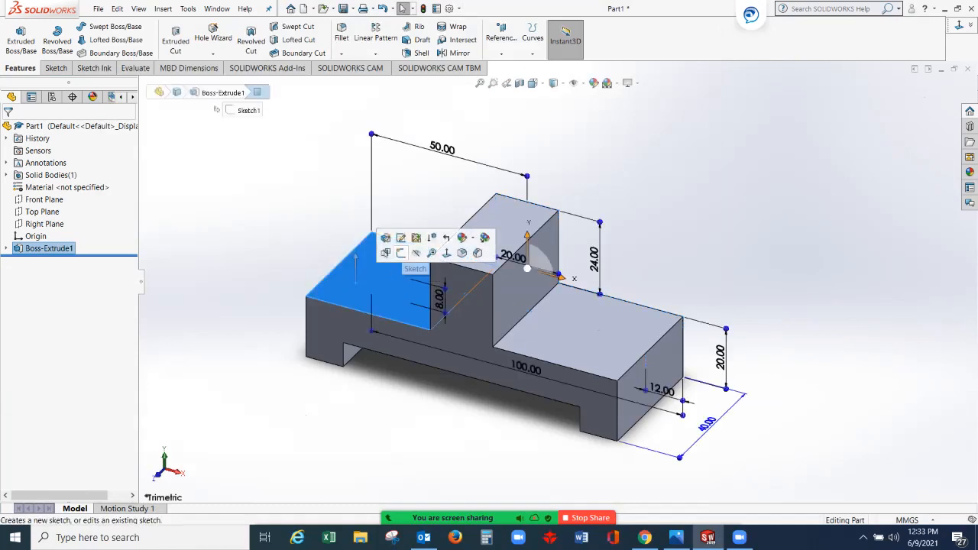
{"action": "left_click", "coordinate": [382, 276]}
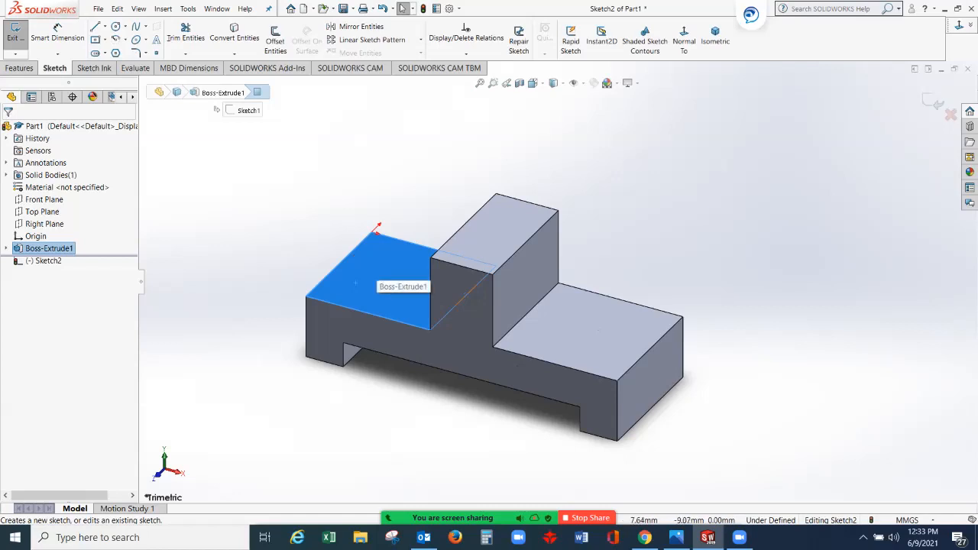
{"action": "key", "text": "ctrl+8"}
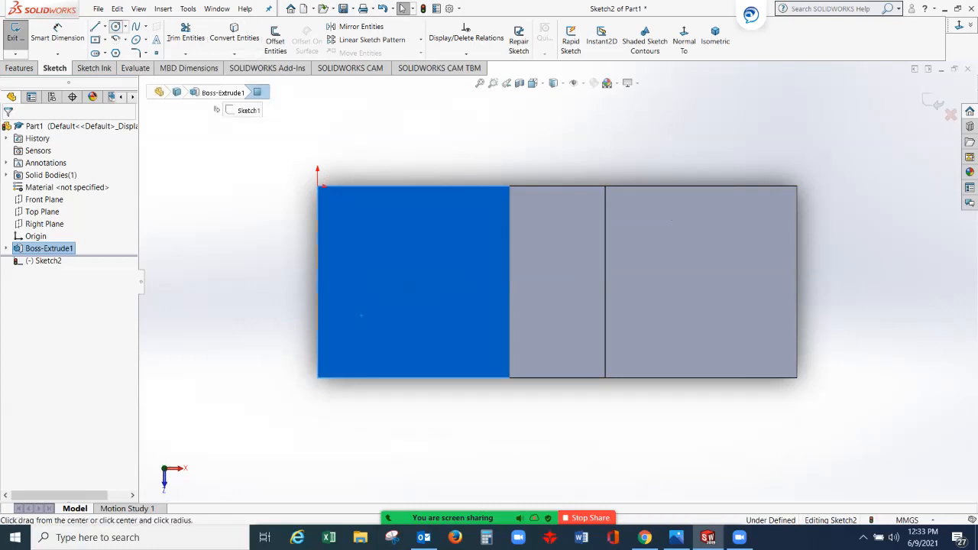
Step: Sketch a circle with a radius of about 8 mm near the middle of the left shoulder face
{"action": "left_click", "coordinate": [116, 26]}
{"action": "left_click", "coordinate": [417, 273]}
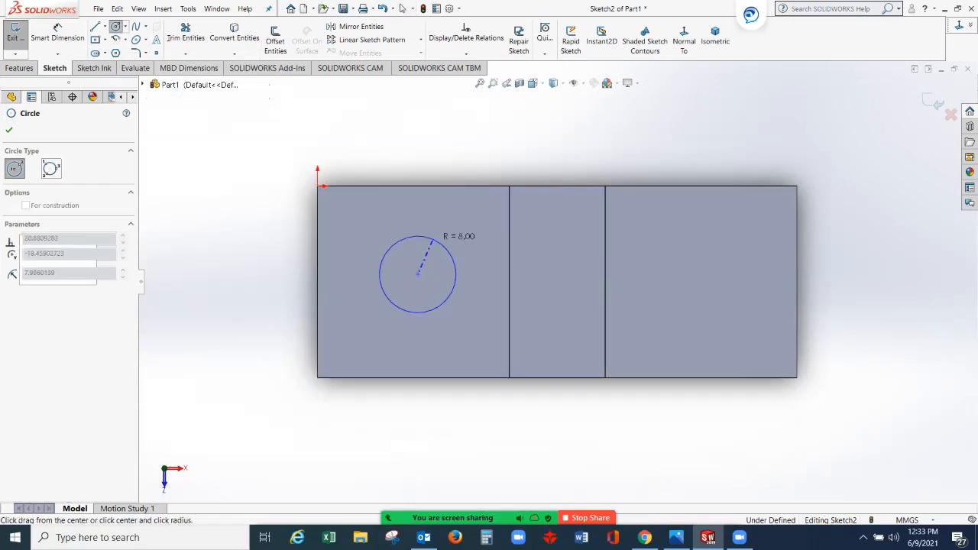
{"action": "left_click", "coordinate": [444, 246]}
{"action": "left_click", "coordinate": [9, 130]}
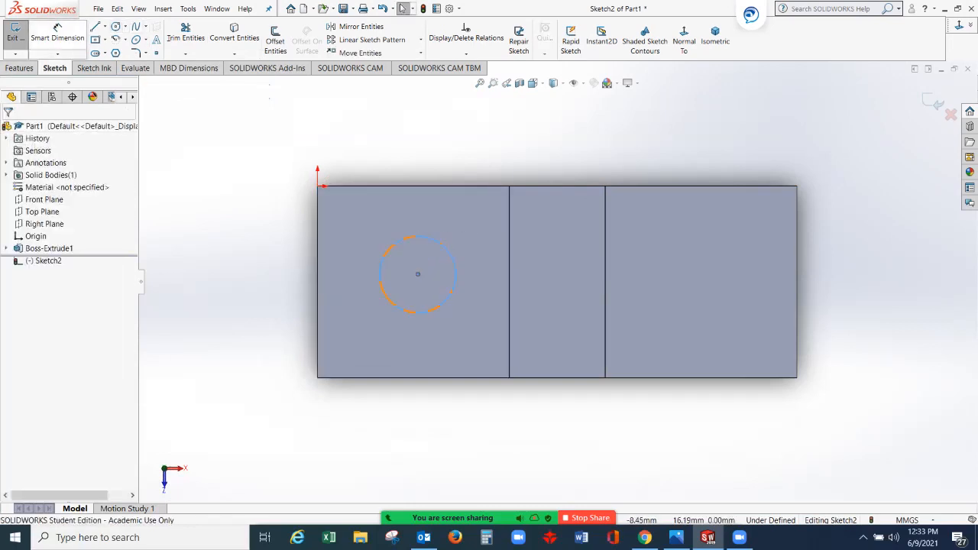
Step: Dimension the circle's centre 20 mm from the left outer edge of the shoulder
{"action": "left_click", "coordinate": [57, 30]}
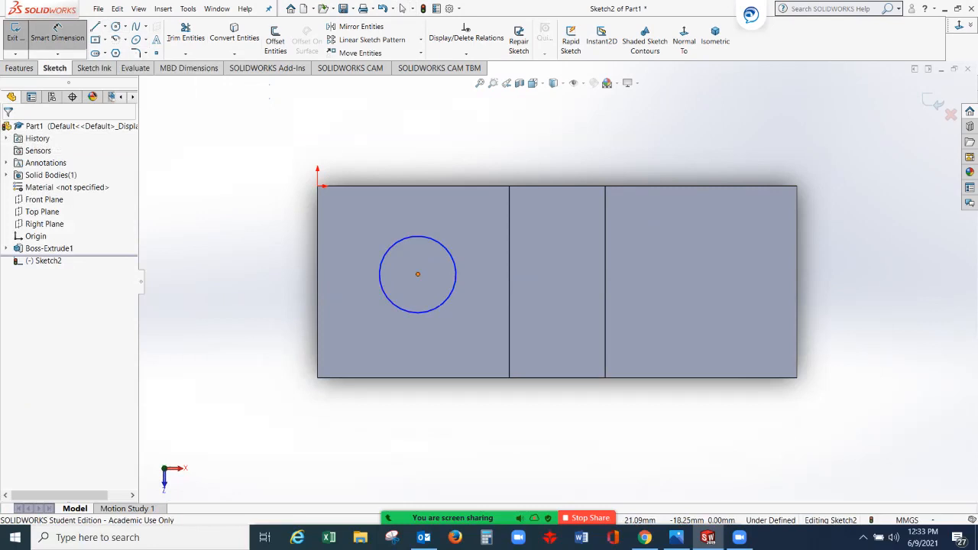
{"action": "left_click", "coordinate": [317, 264]}
{"action": "left_click", "coordinate": [370, 149]}
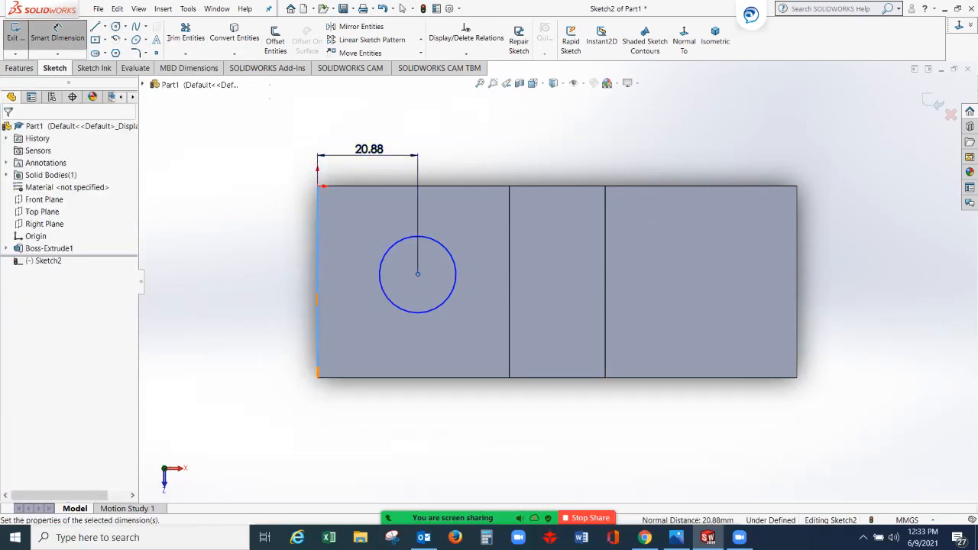
{"action": "type", "text": "20"}
{"action": "key", "text": "Return"}
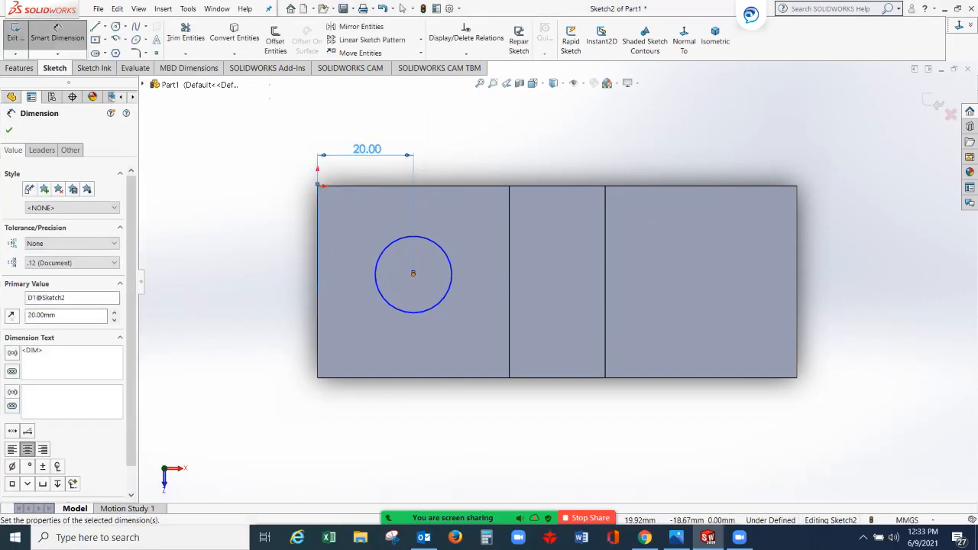
Step: Dimension the circle's centre 20 mm from the front edge of the shoulder
{"action": "left_click", "coordinate": [414, 275]}
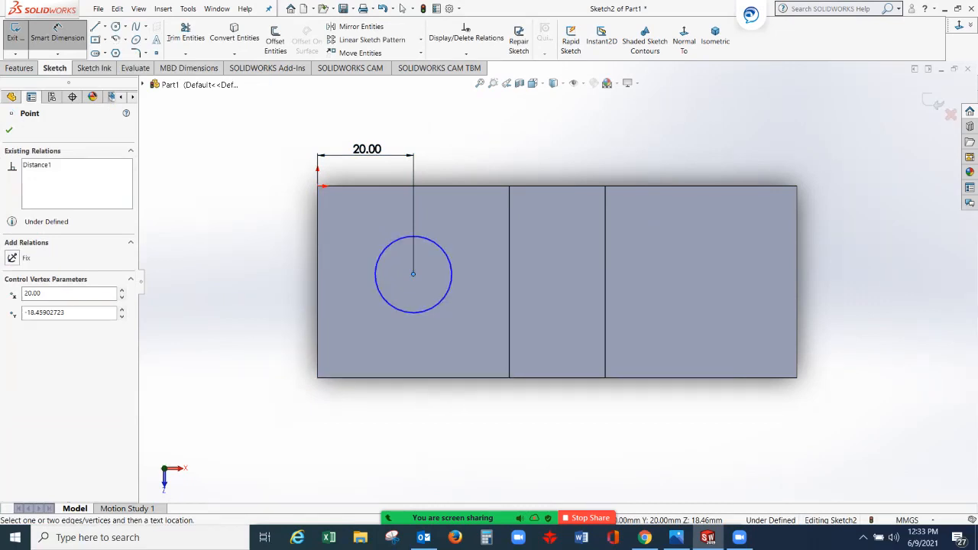
{"action": "left_click", "coordinate": [379, 377]}
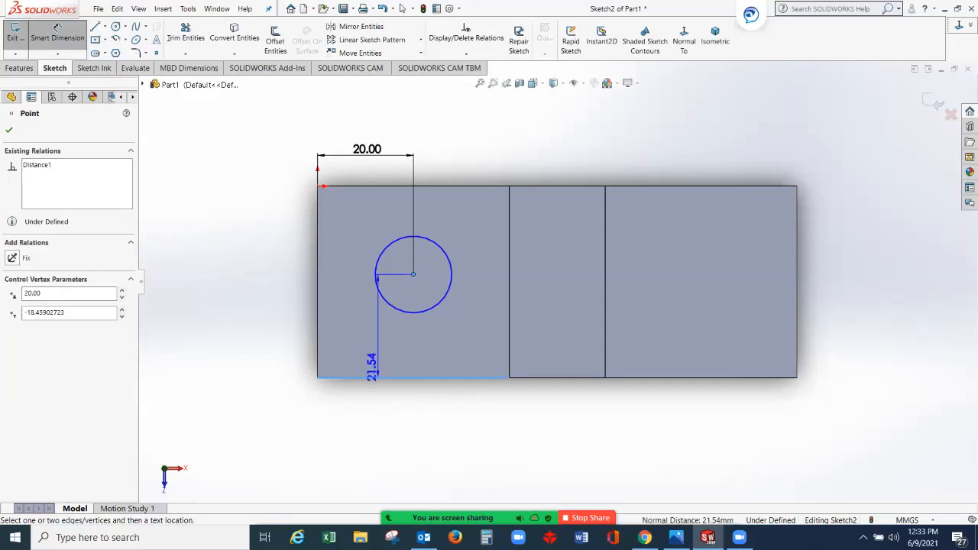
{"action": "left_click", "coordinate": [282, 325]}
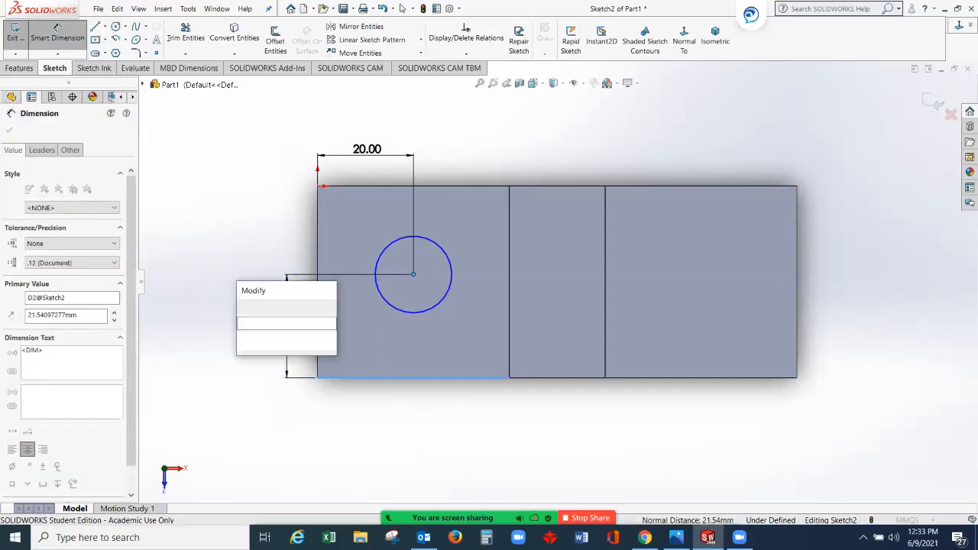
{"action": "type", "text": "20"}
{"action": "key", "text": "Return"}
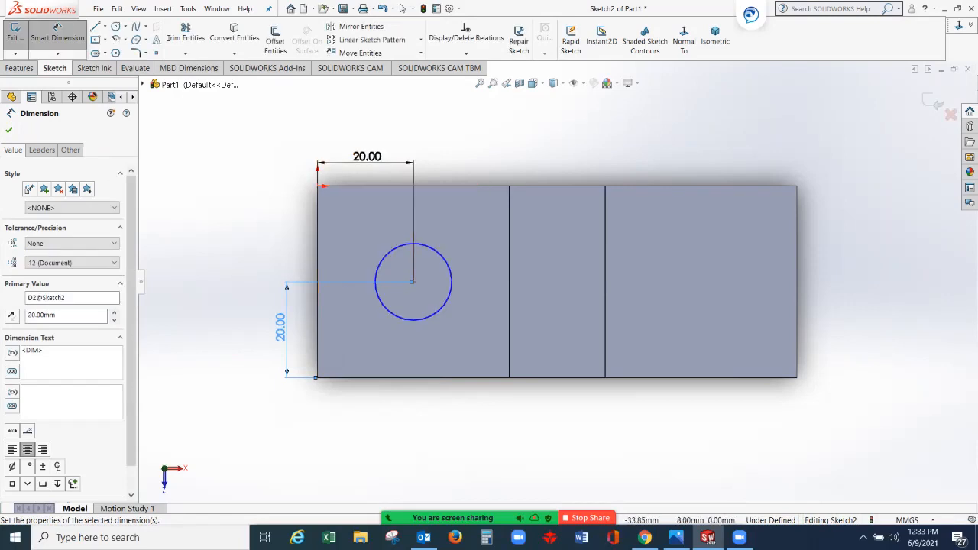
{"action": "key", "text": "Escape"}
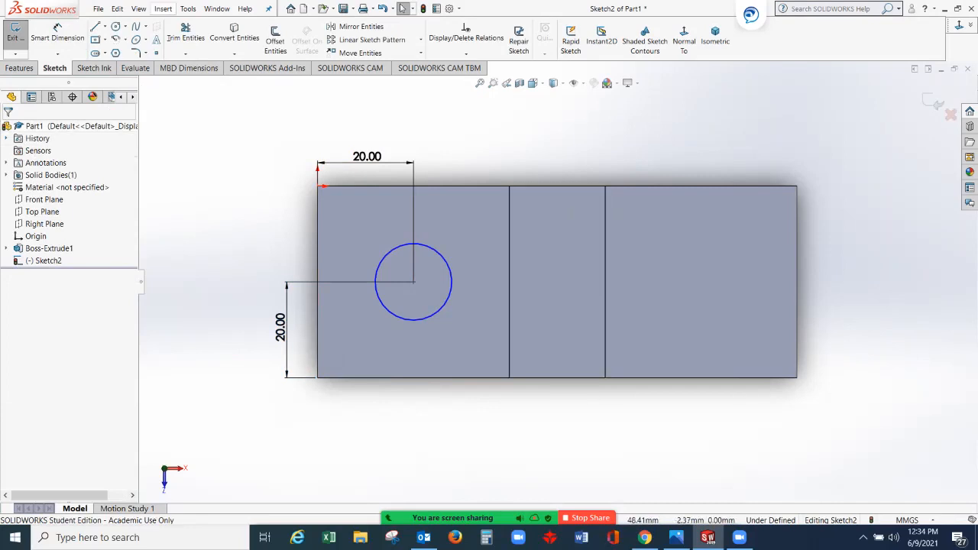
Step: Draw a centerline across the upright's top from the midpoint of its back edge to the midpoint of its front edge
{"action": "left_click", "coordinate": [102, 27]}
{"action": "left_click", "coordinate": [123, 51]}
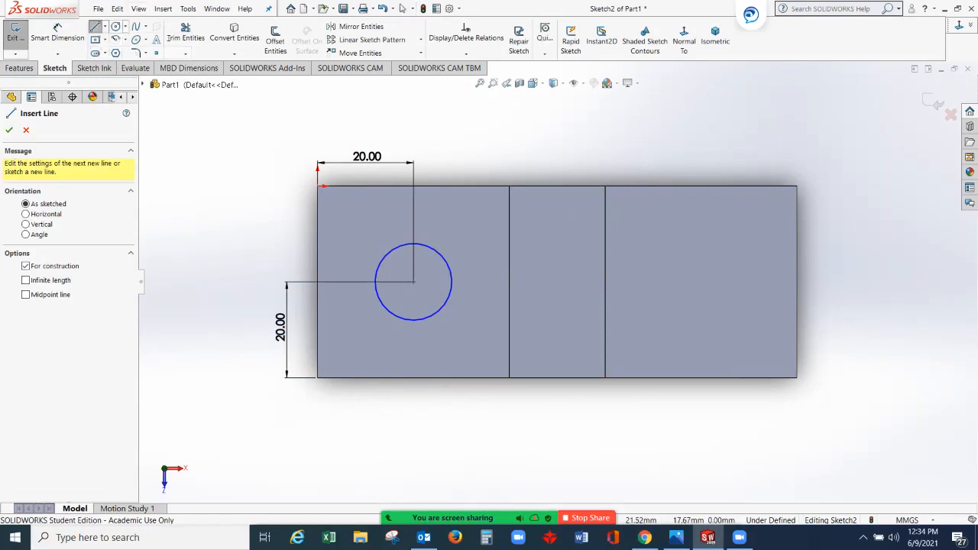
{"action": "left_click", "coordinate": [105, 27]}
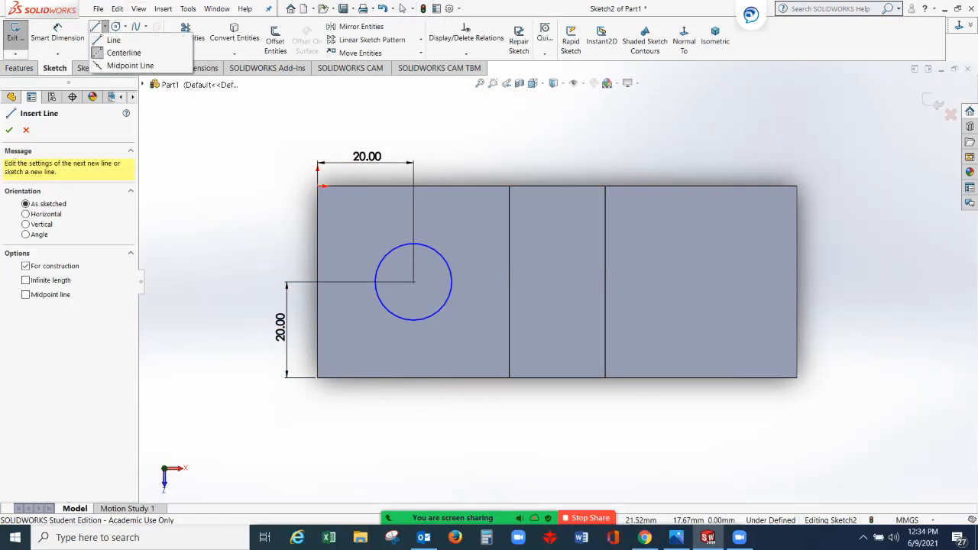
{"action": "left_click", "coordinate": [124, 53]}
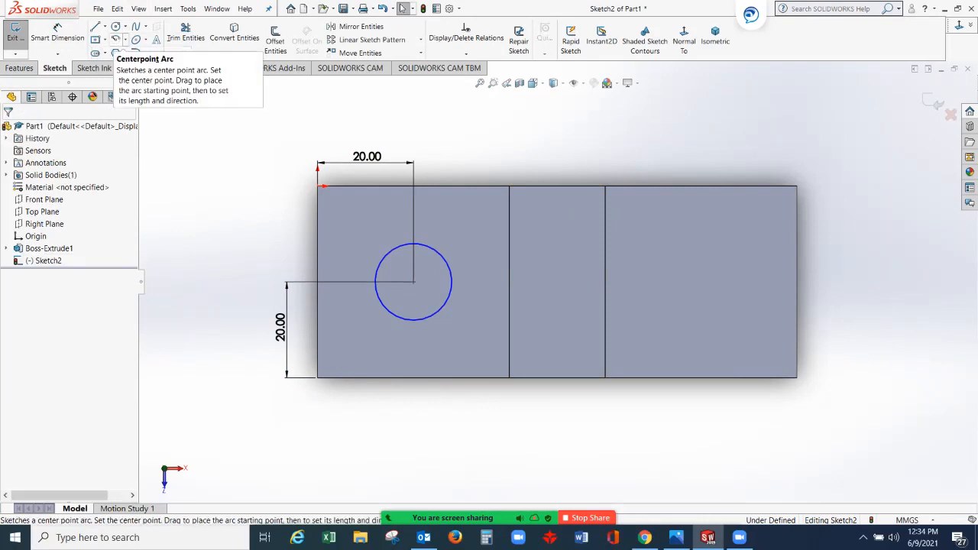
{"action": "left_click", "coordinate": [105, 26]}
{"action": "left_click", "coordinate": [118, 53]}
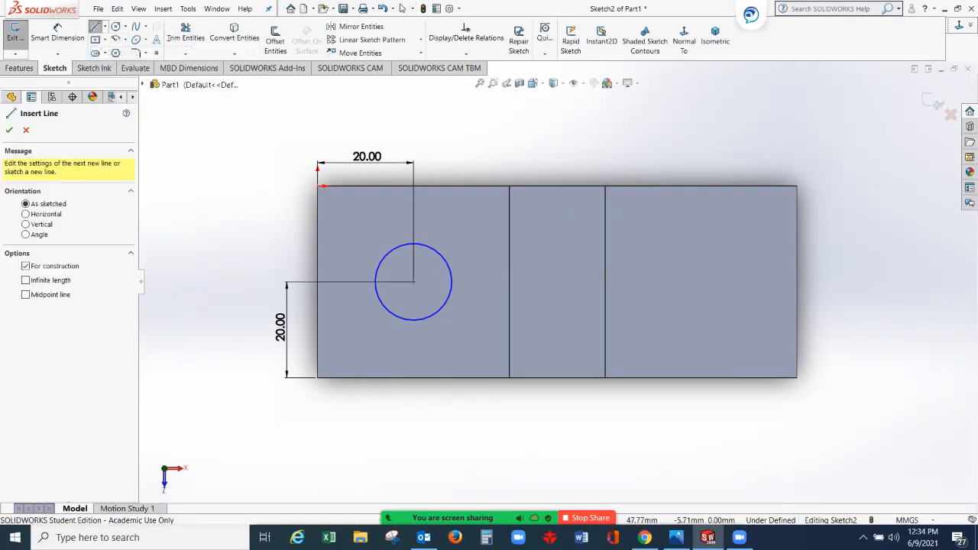
{"action": "left_click", "coordinate": [558, 186]}
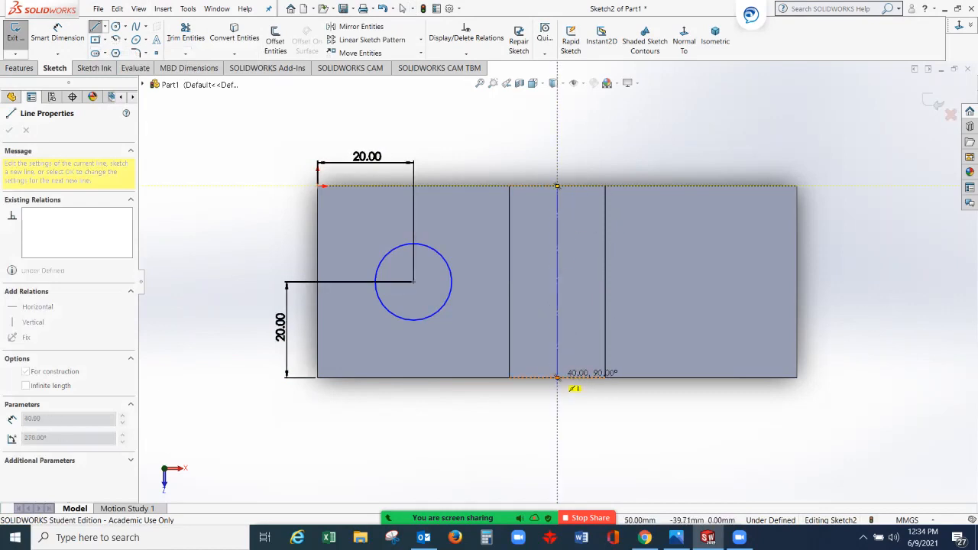
{"action": "left_click", "coordinate": [557, 377]}
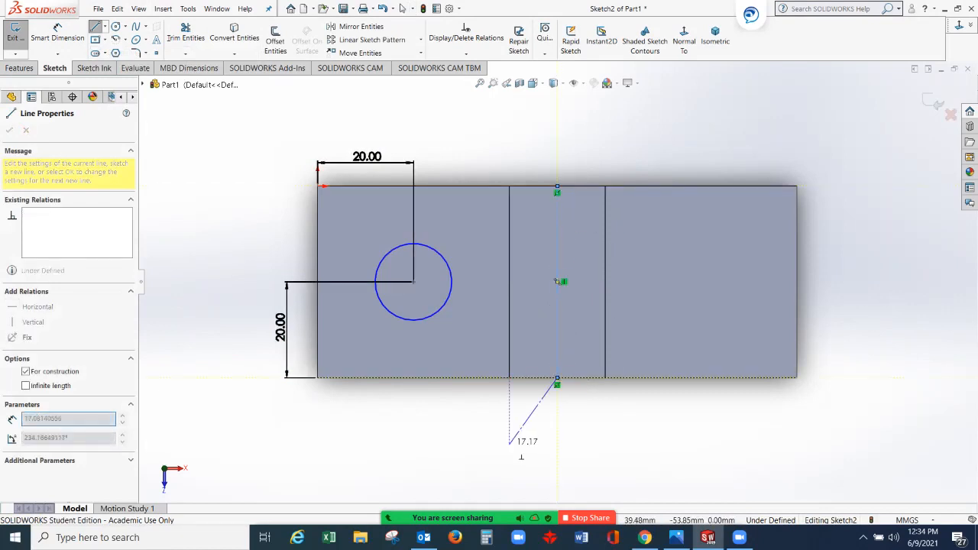
{"action": "key", "text": "Escape"}
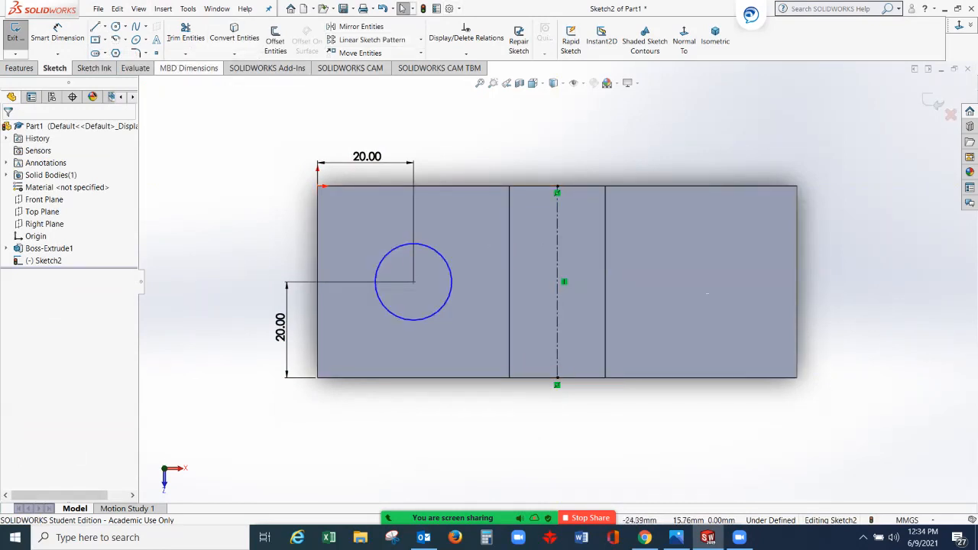
Step: Mirror the circle about the centerline onto the right shoulder, keeping the original
{"action": "left_click", "coordinate": [361, 26]}
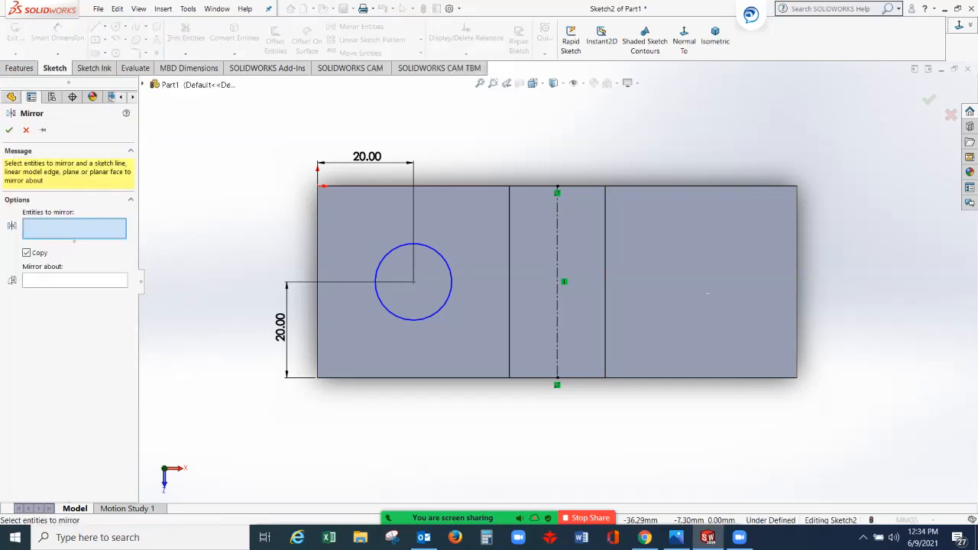
{"action": "left_click", "coordinate": [452, 277]}
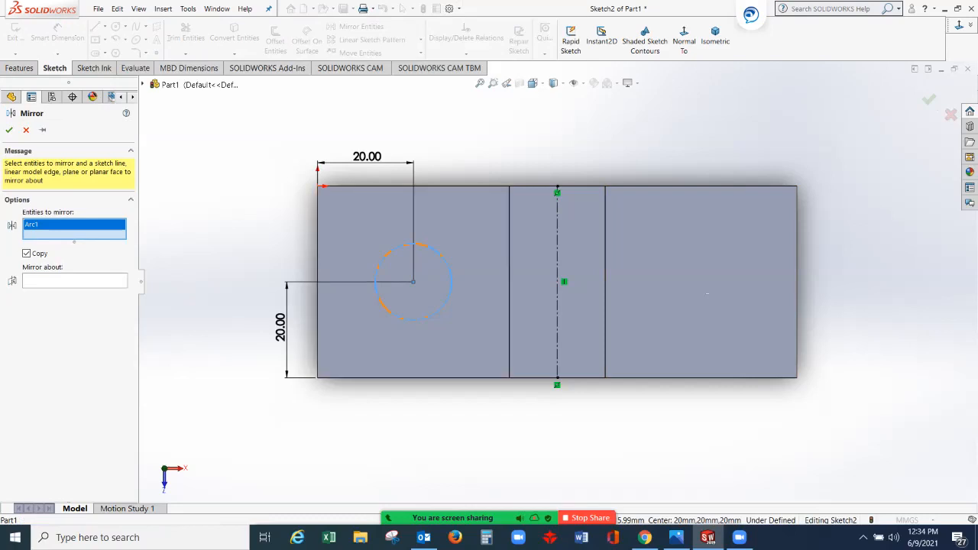
{"action": "left_click", "coordinate": [75, 281]}
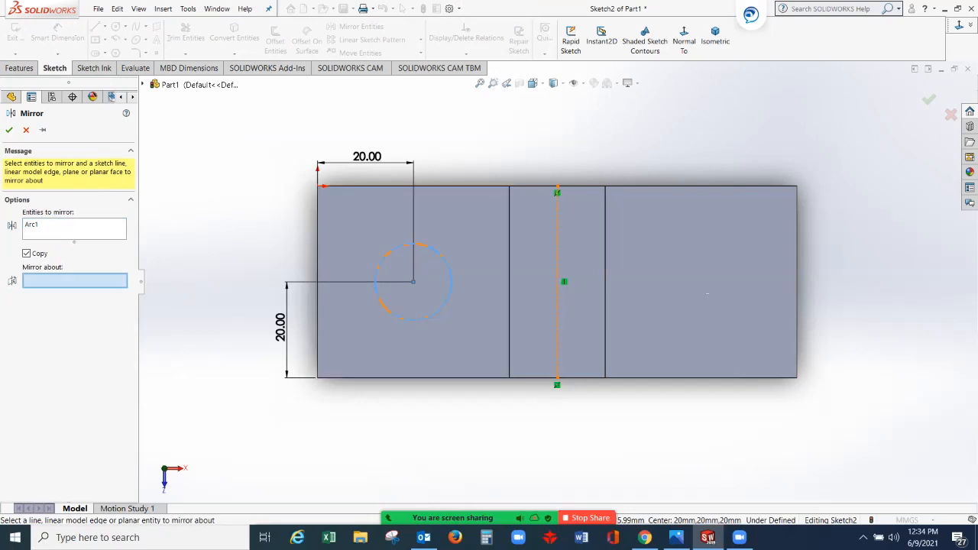
{"action": "left_click", "coordinate": [557, 260]}
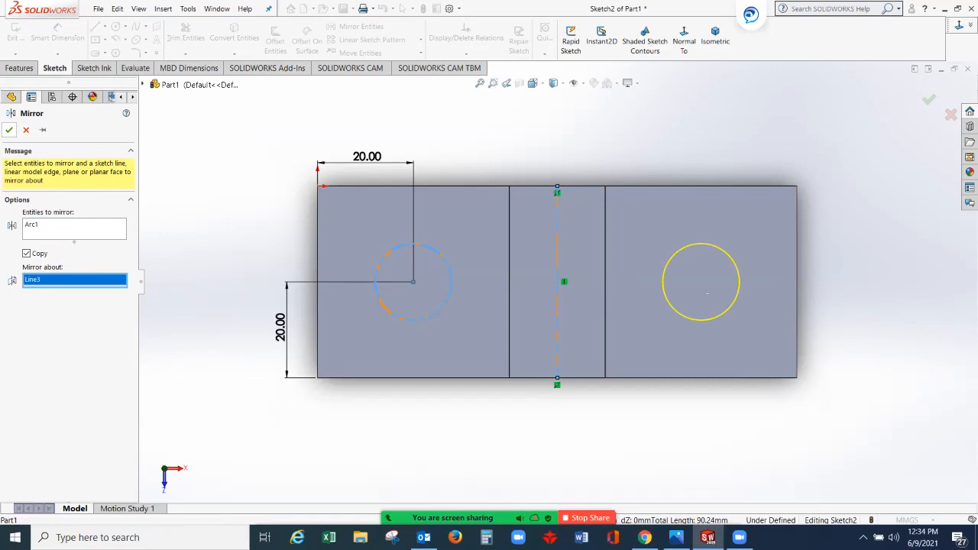
{"action": "left_click", "coordinate": [8, 130]}
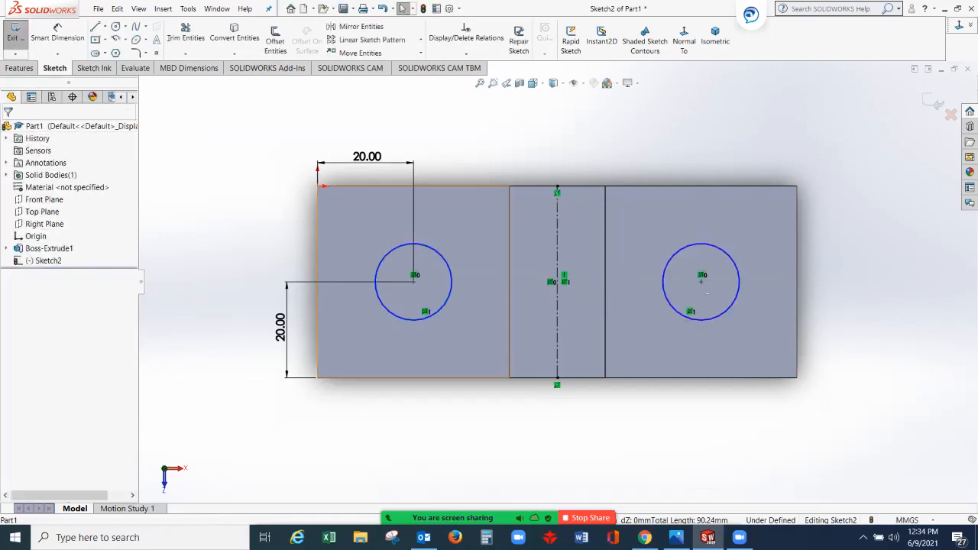
Step: Cut-extrude both circles through the base with a blind depth of 40 mm
{"action": "left_click", "coordinate": [19, 68]}
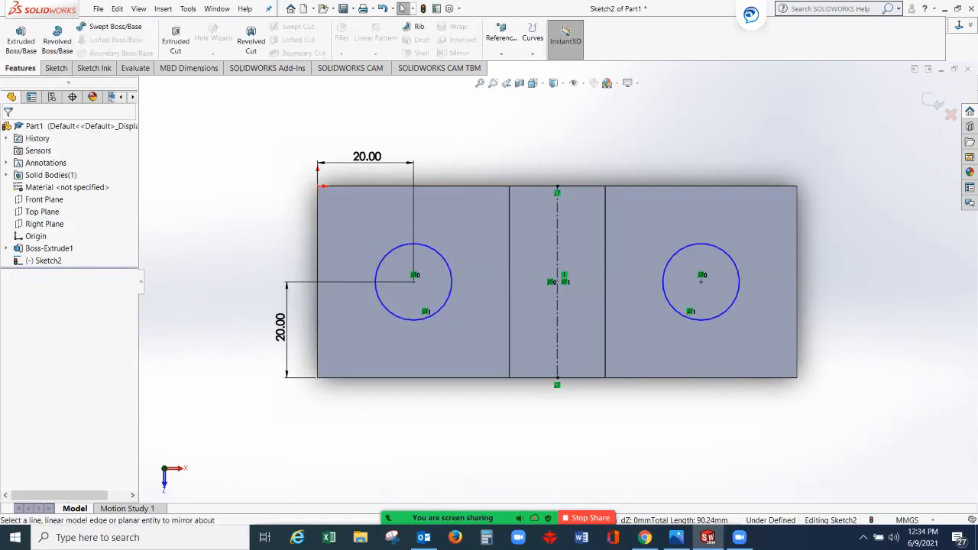
{"action": "left_click", "coordinate": [176, 40]}
{"action": "left_click", "coordinate": [176, 41]}
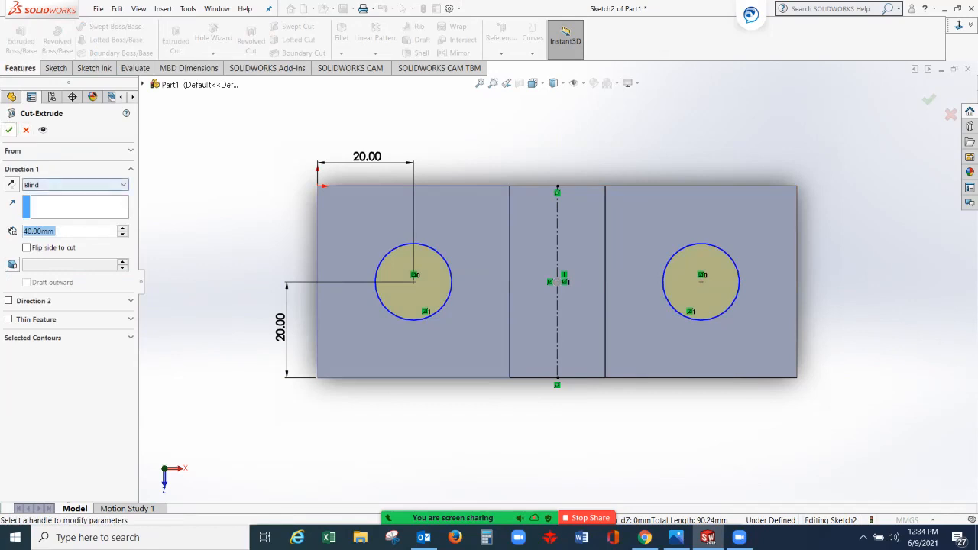
{"action": "left_click", "coordinate": [8, 130]}
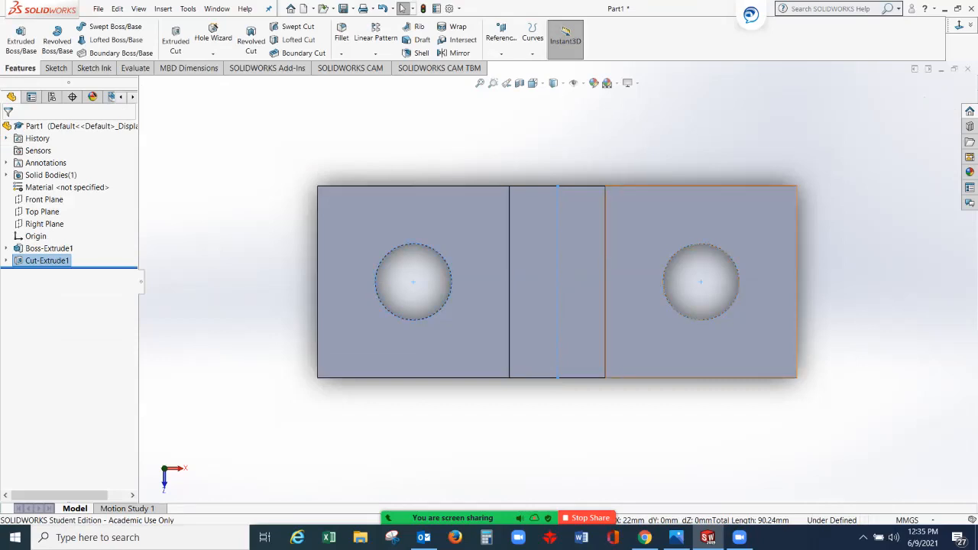
Step: Start a sketch on the left side face of the central upright
{"action": "key", "text": "ctrl+7"}
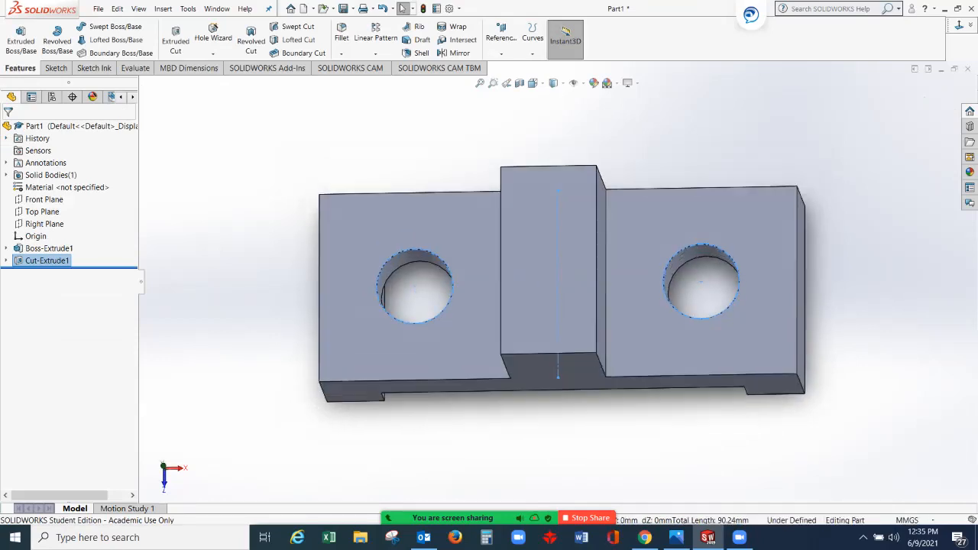
{"action": "middle_click_drag", "start_coordinate": [598, 318], "coordinate": [570, 337]}
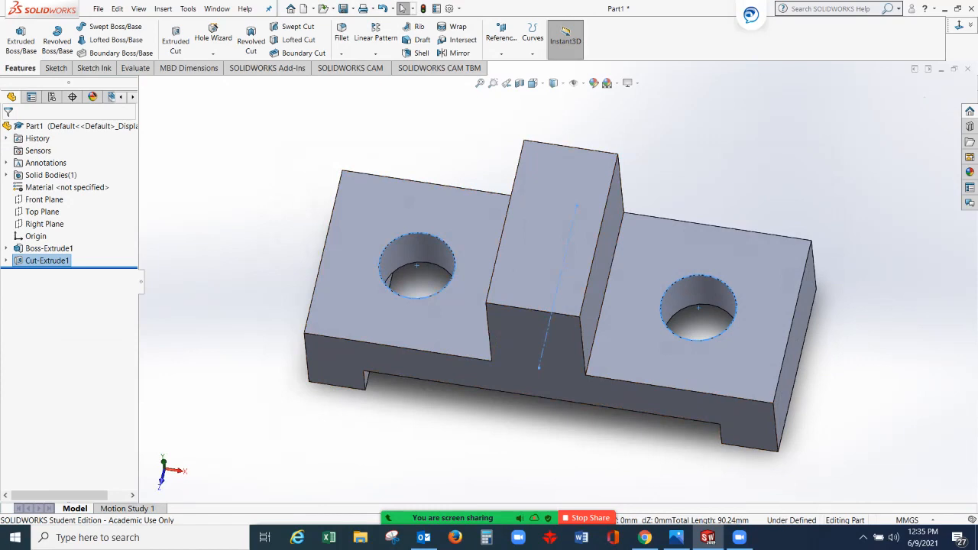
{"action": "middle_click_drag", "start_coordinate": [489, 238], "coordinate": [573, 234]}
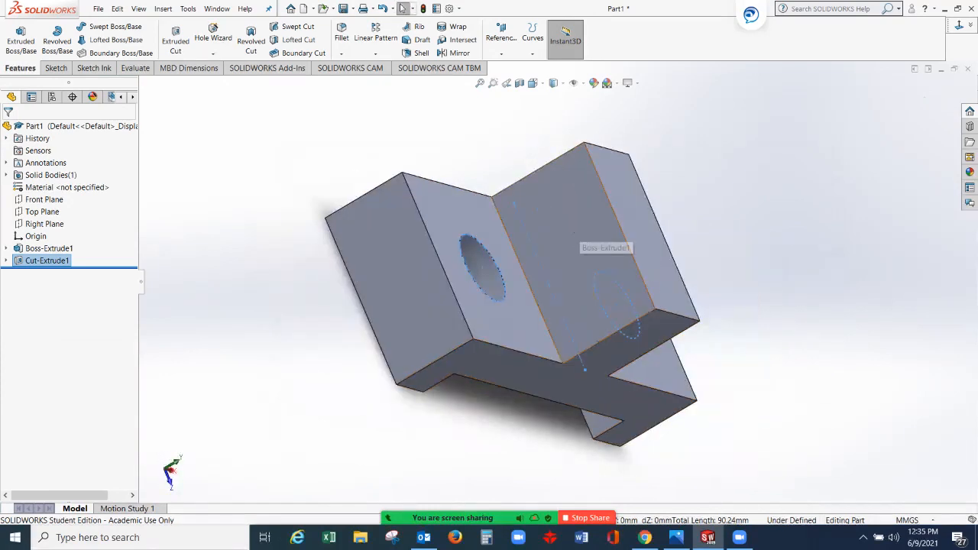
{"action": "left_click", "coordinate": [574, 232]}
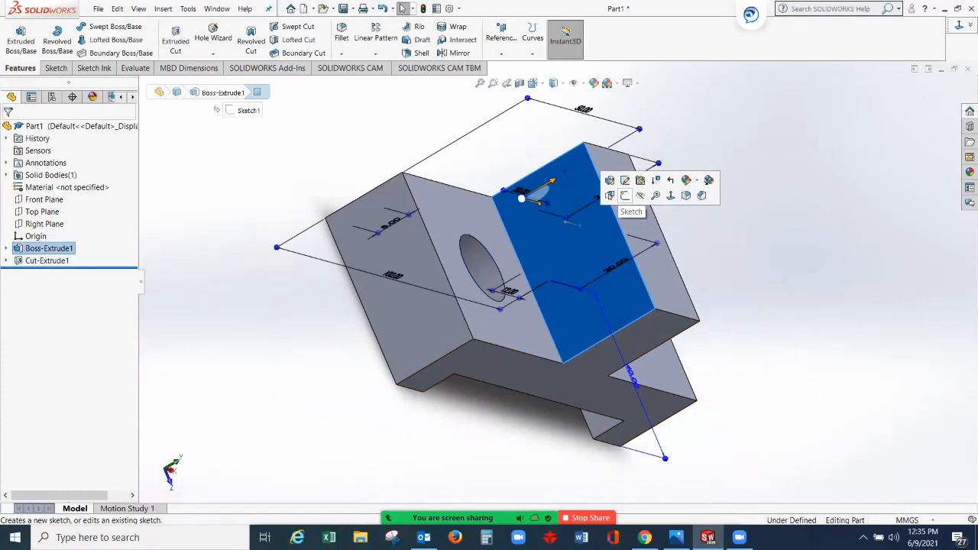
{"action": "left_click", "coordinate": [625, 195]}
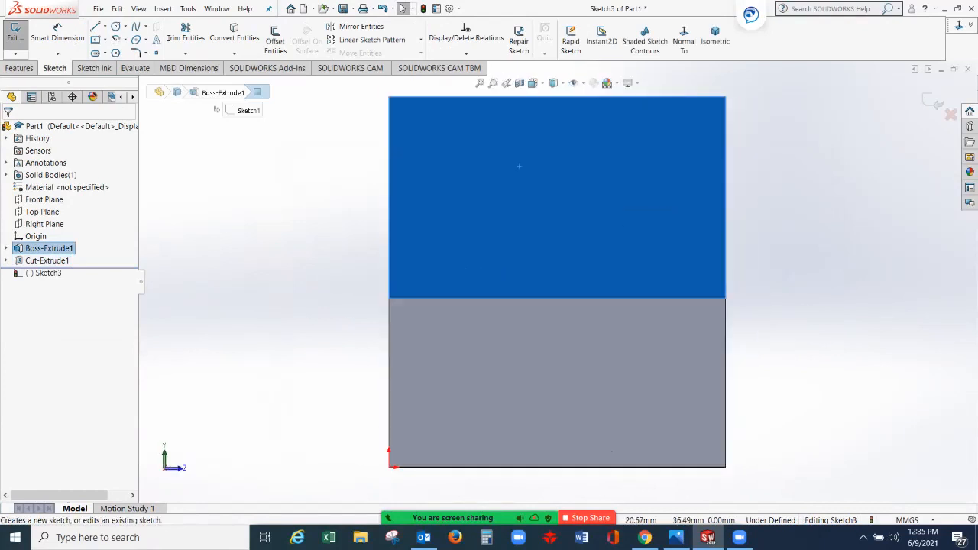
{"action": "scroll", "coordinate": [565, 126], "scroll_direction": "up", "scroll_amount": 3}
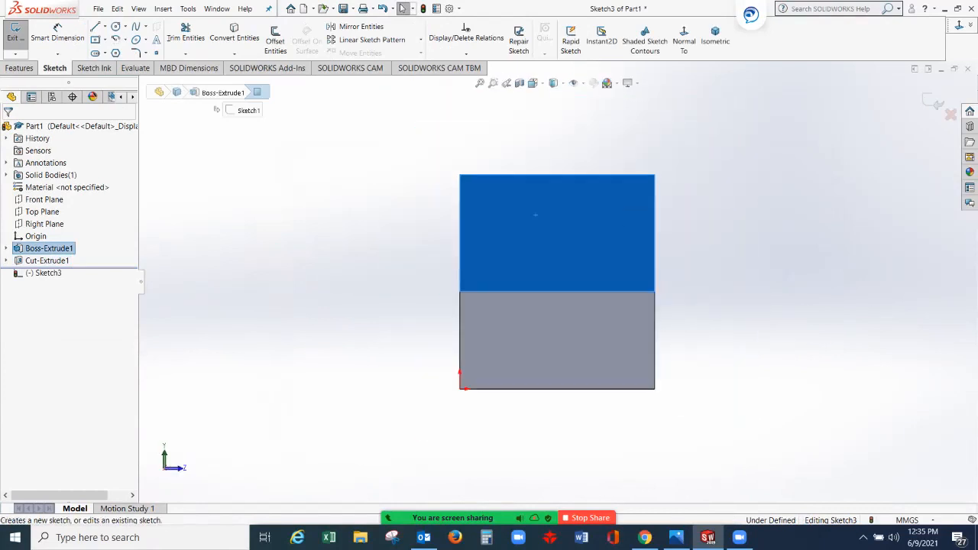
{"action": "scroll", "coordinate": [524, 234], "scroll_direction": "down", "scroll_amount": 2}
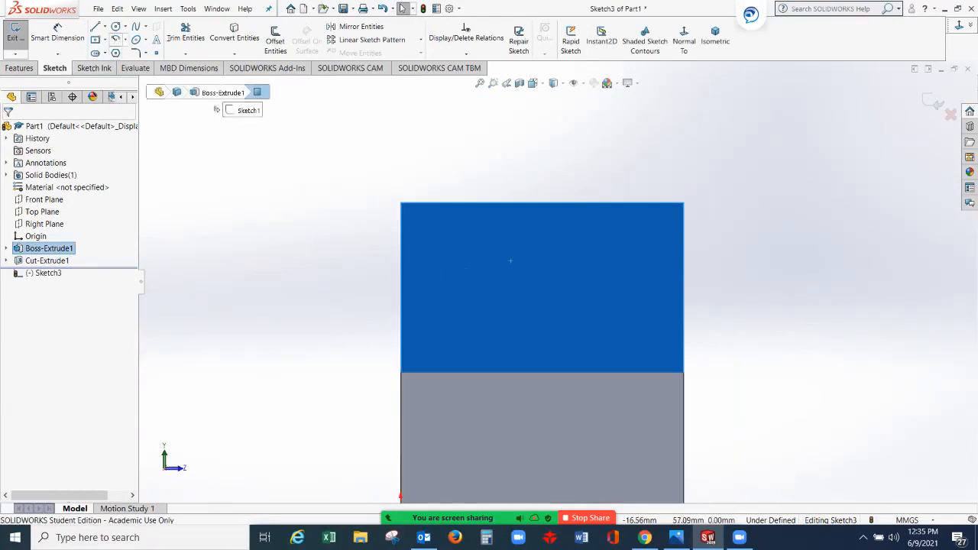
Step: Draw a centerpoint arc above the upright, centred on its top edge's midpoint and spanning 180° between the edge's two endpoints
{"action": "left_click", "coordinate": [126, 39]}
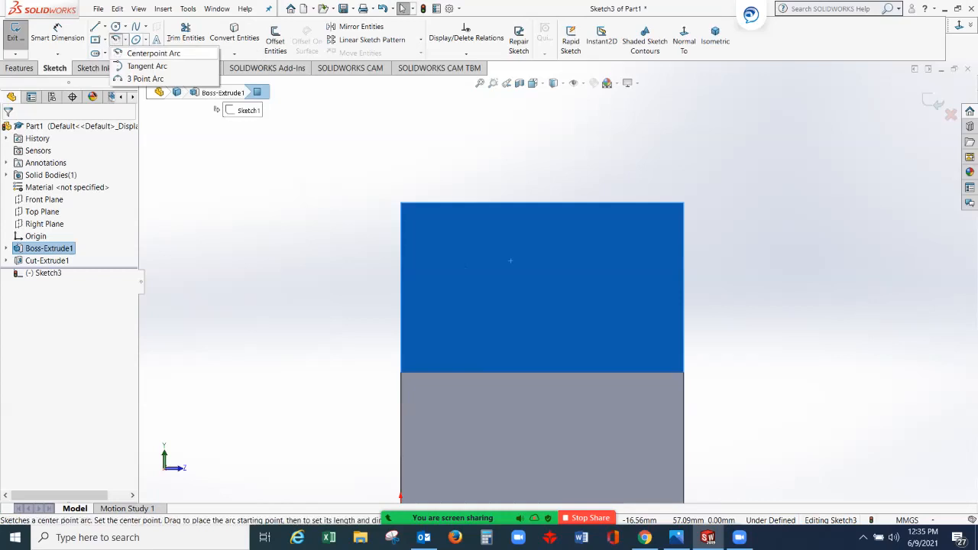
{"action": "left_click", "coordinate": [153, 53]}
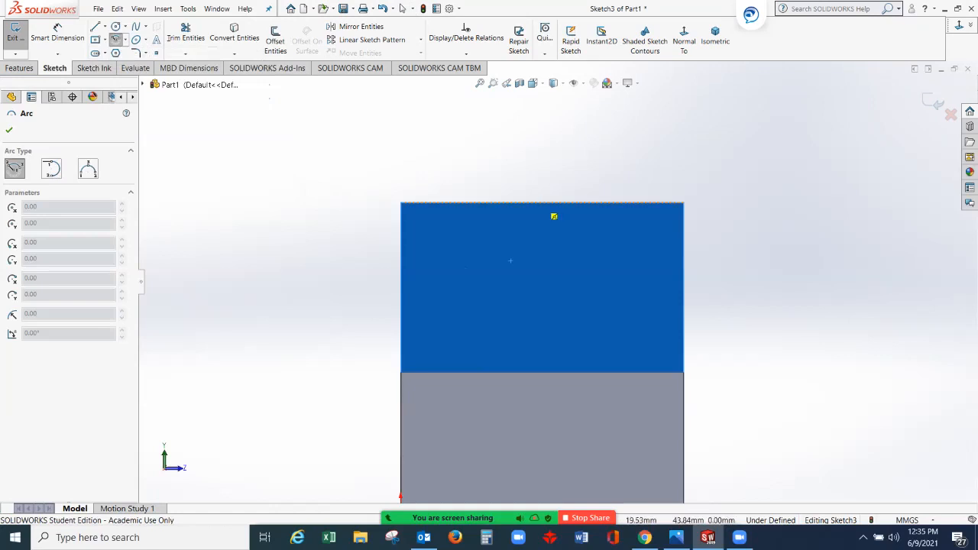
{"action": "left_click", "coordinate": [540, 202]}
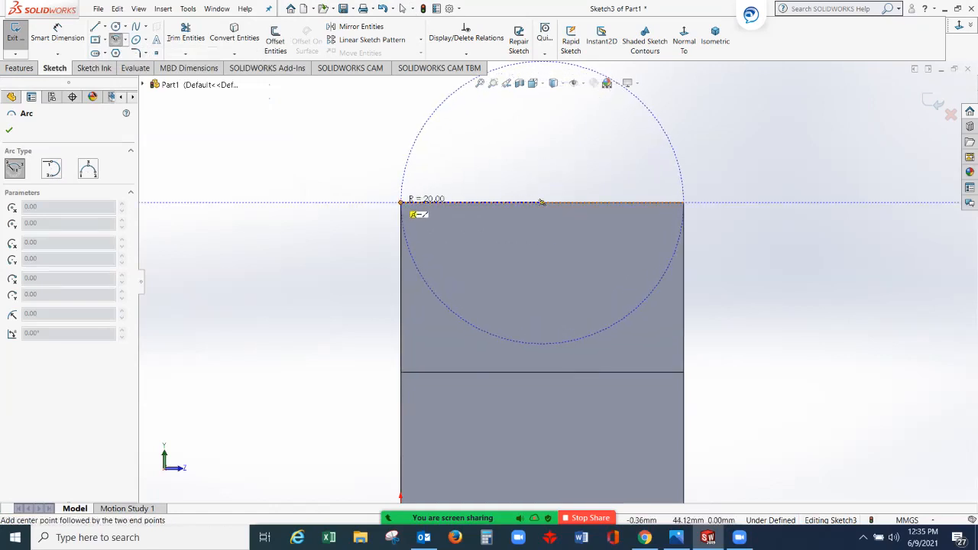
{"action": "left_click", "coordinate": [400, 201]}
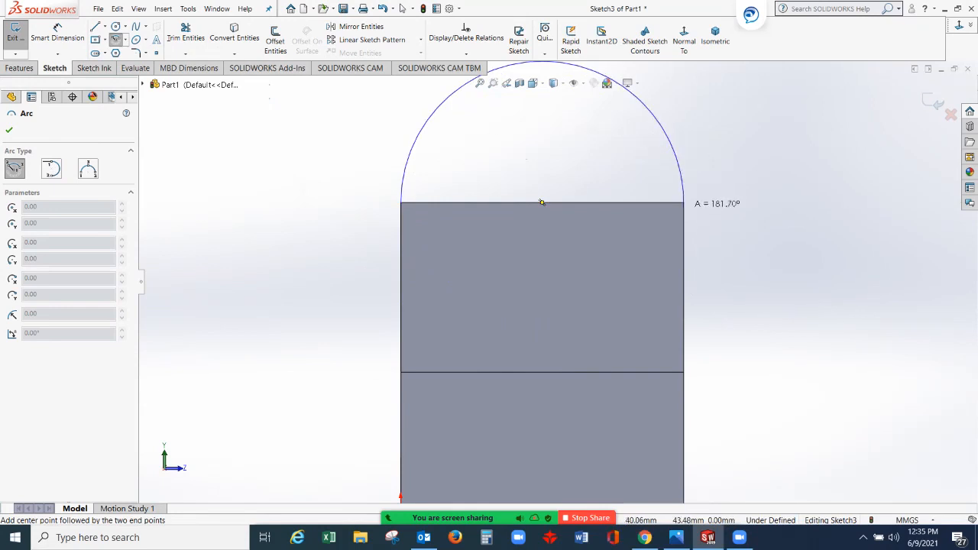
{"action": "left_click", "coordinate": [698, 215]}
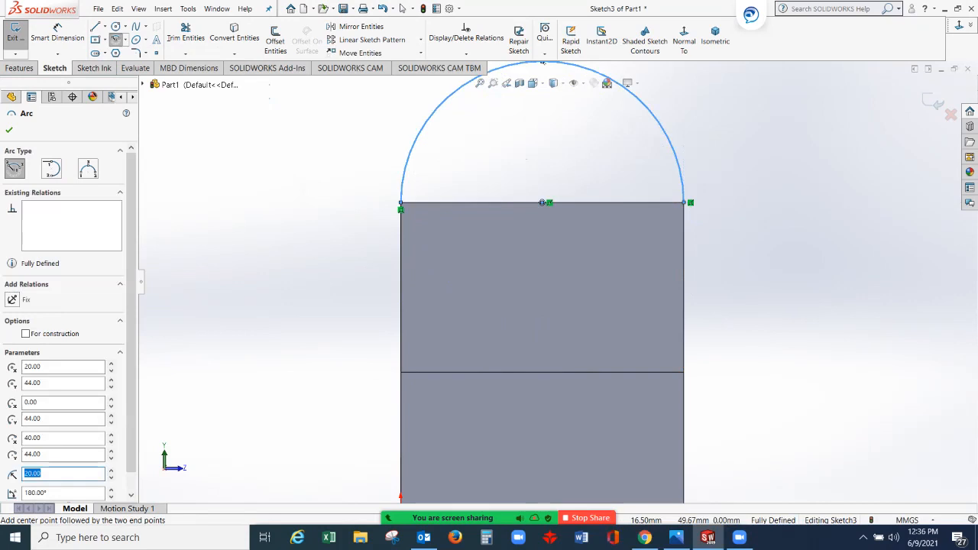
{"action": "left_click", "coordinate": [9, 130]}
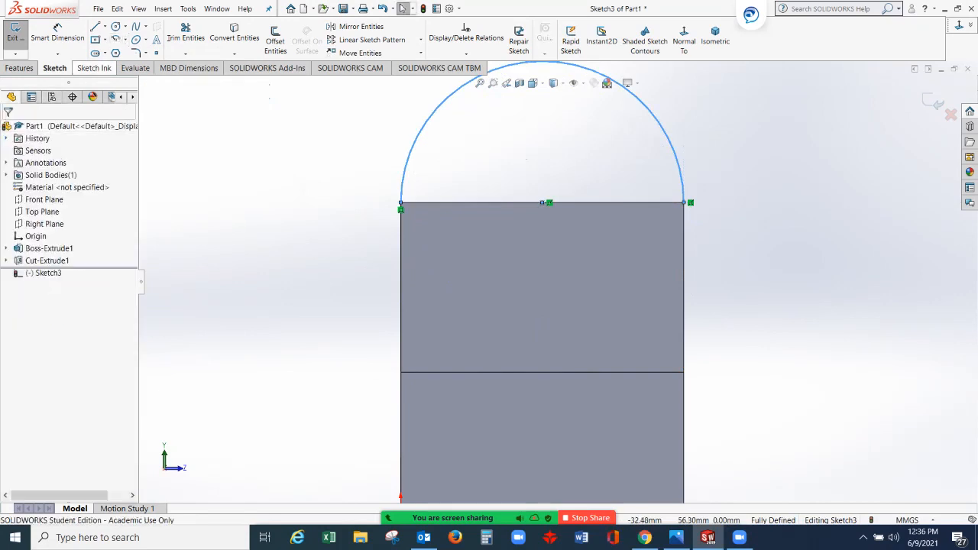
Step: Close the semicircle with a horizontal line along the upright's top edge between the arc's endpoints
{"action": "left_click", "coordinate": [95, 26]}
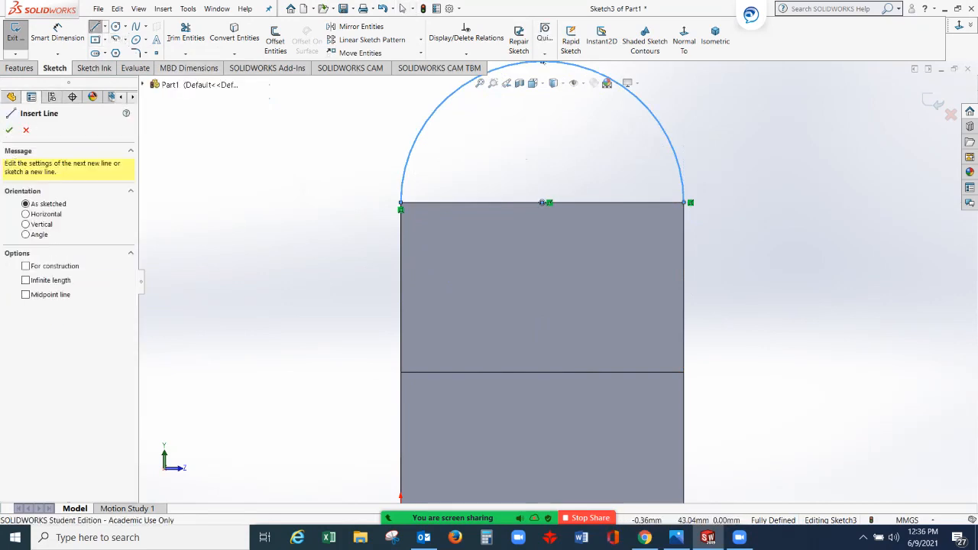
{"action": "left_click", "coordinate": [415, 214]}
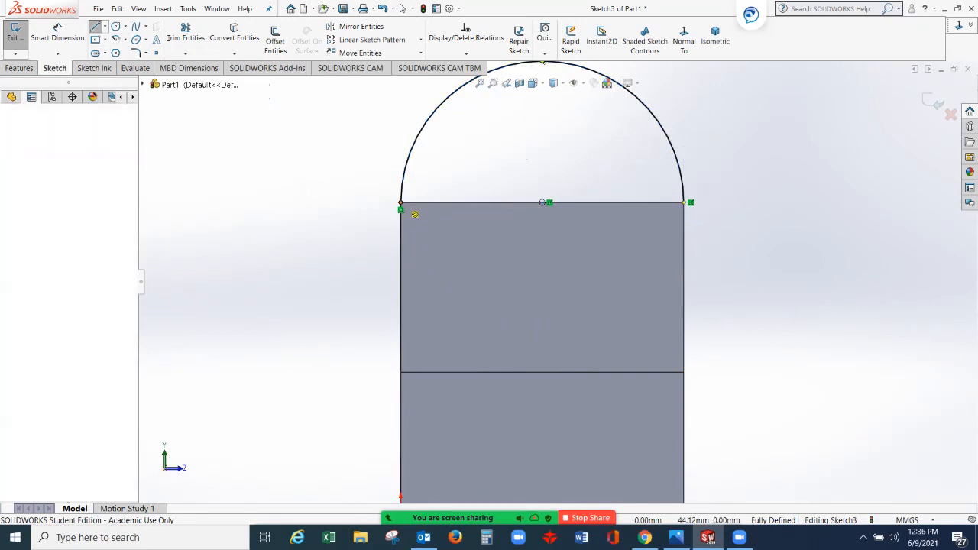
{"action": "left_click", "coordinate": [693, 205]}
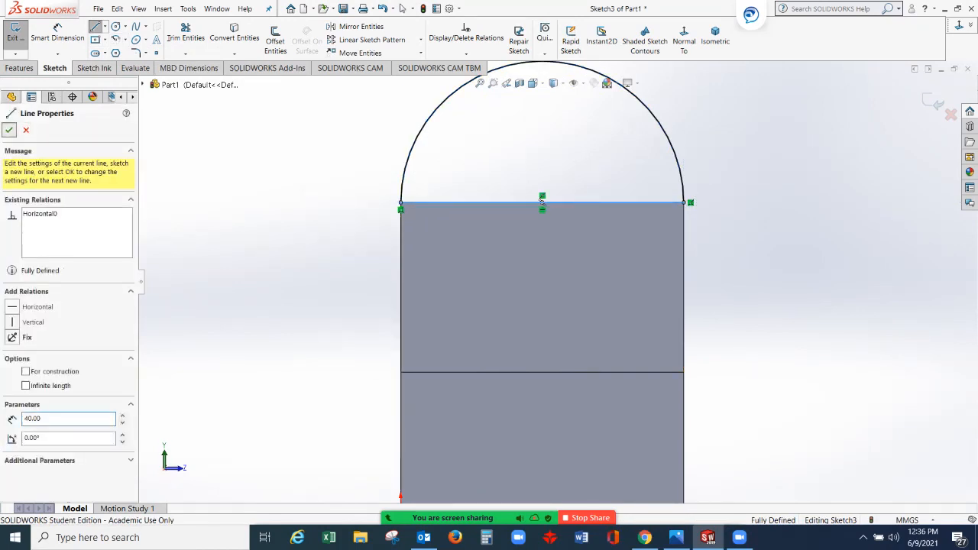
{"action": "left_click", "coordinate": [9, 130]}
{"action": "left_click", "coordinate": [10, 128]}
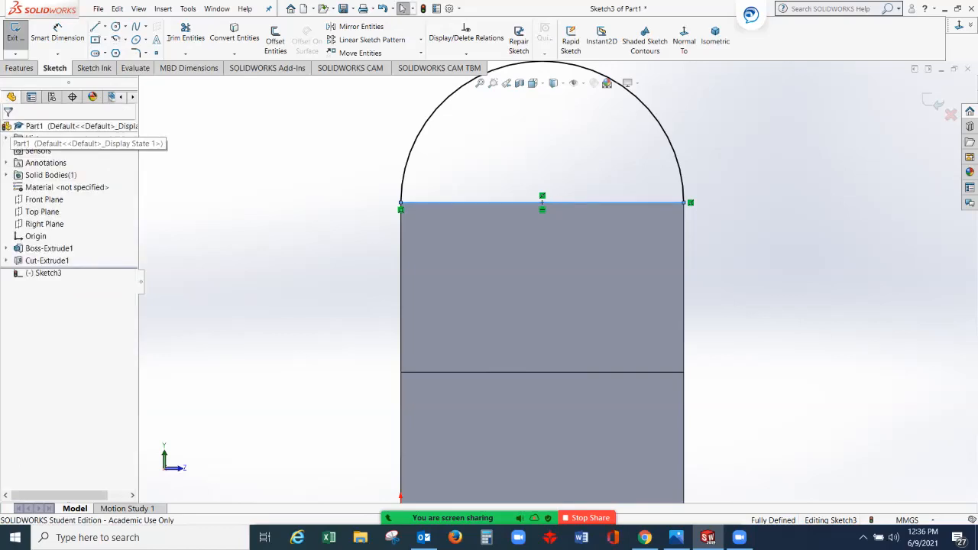
Step: Extrude the semicircular profile over the upright with a blind depth of 20 mm in the reversed direction, merging the result
{"action": "scroll", "coordinate": [558, 280], "scroll_direction": "up", "scroll_amount": 2}
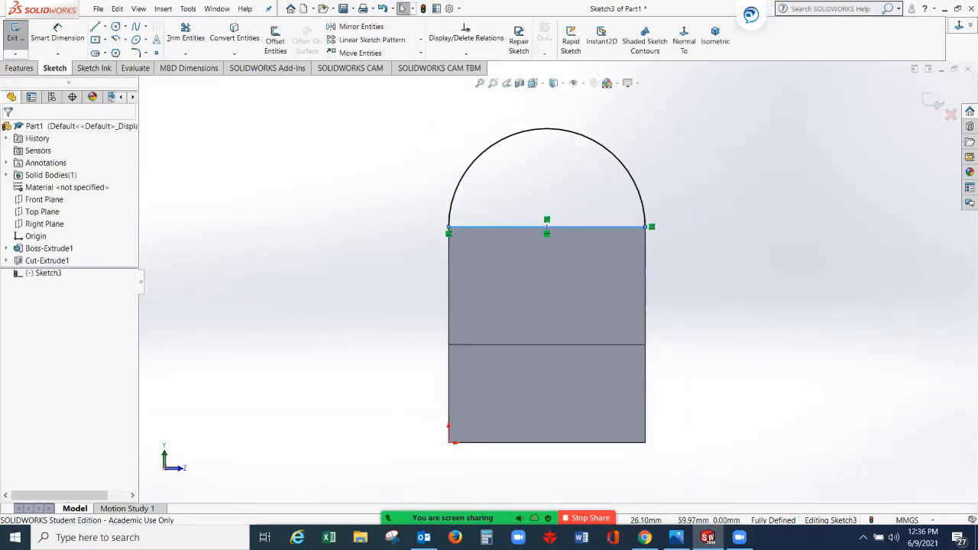
{"action": "scroll", "coordinate": [529, 131], "scroll_direction": "down", "scroll_amount": 1}
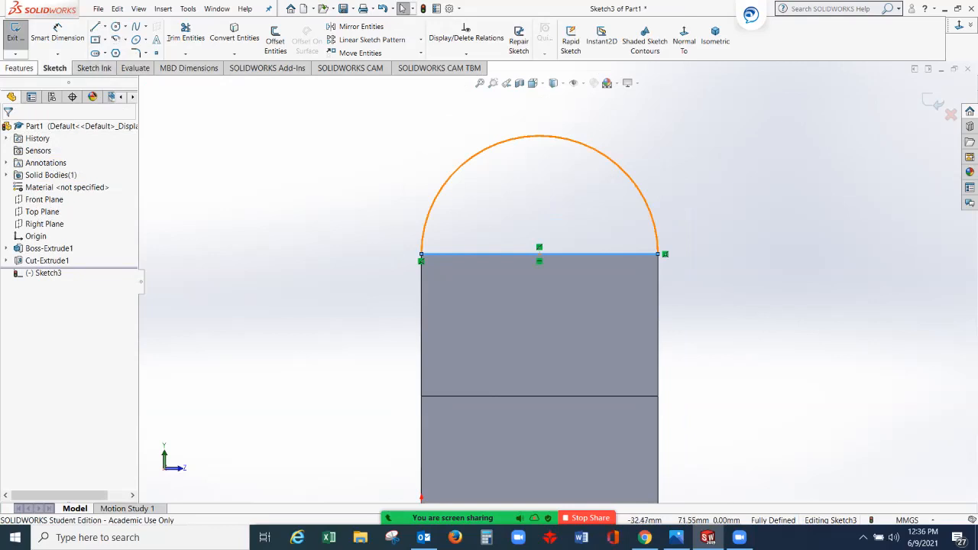
{"action": "left_click", "coordinate": [19, 68]}
{"action": "left_click", "coordinate": [20, 40]}
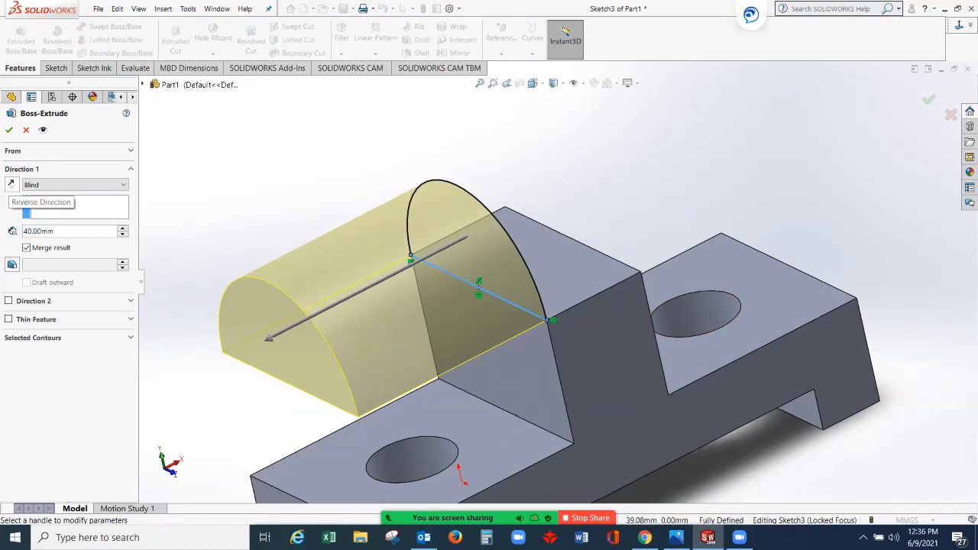
{"action": "left_click", "coordinate": [12, 185]}
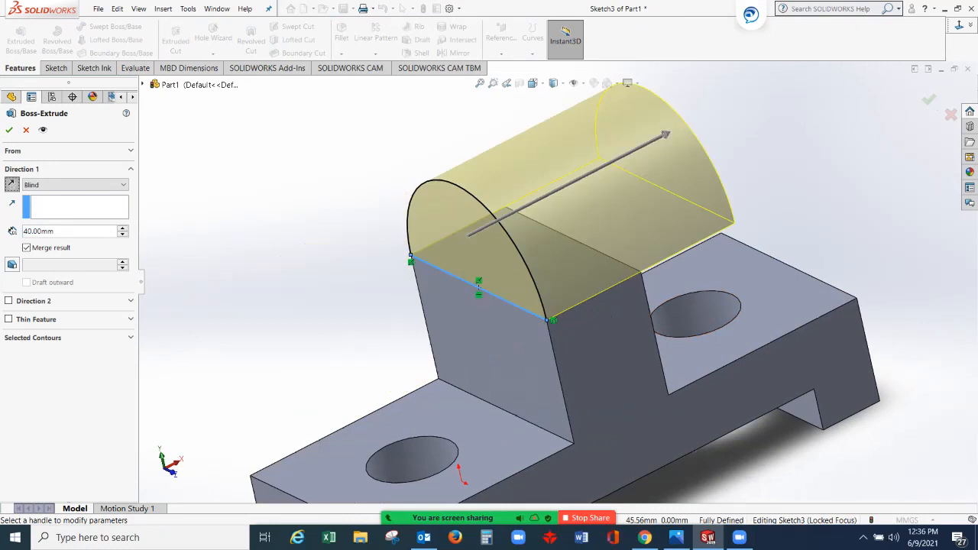
{"action": "left_click", "coordinate": [123, 235]}
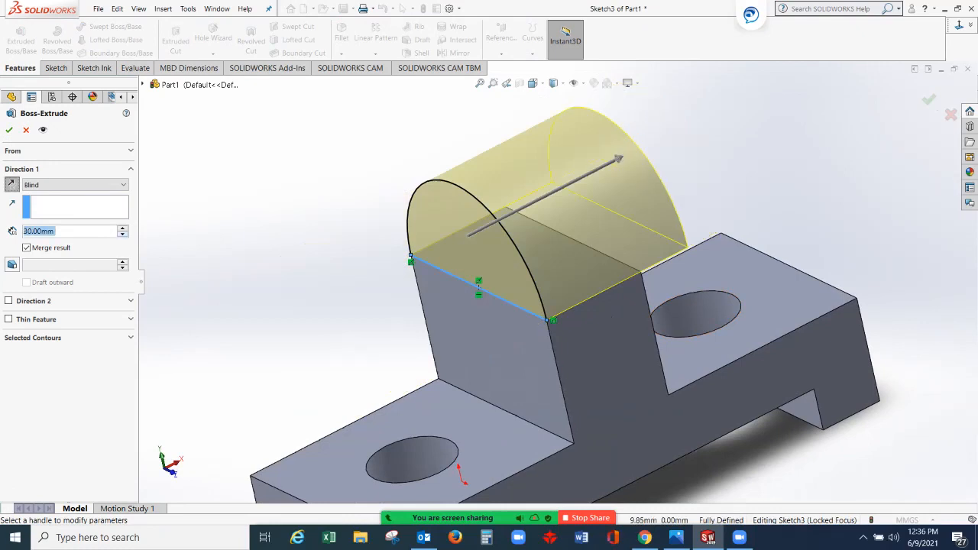
{"action": "left_click", "coordinate": [123, 235]}
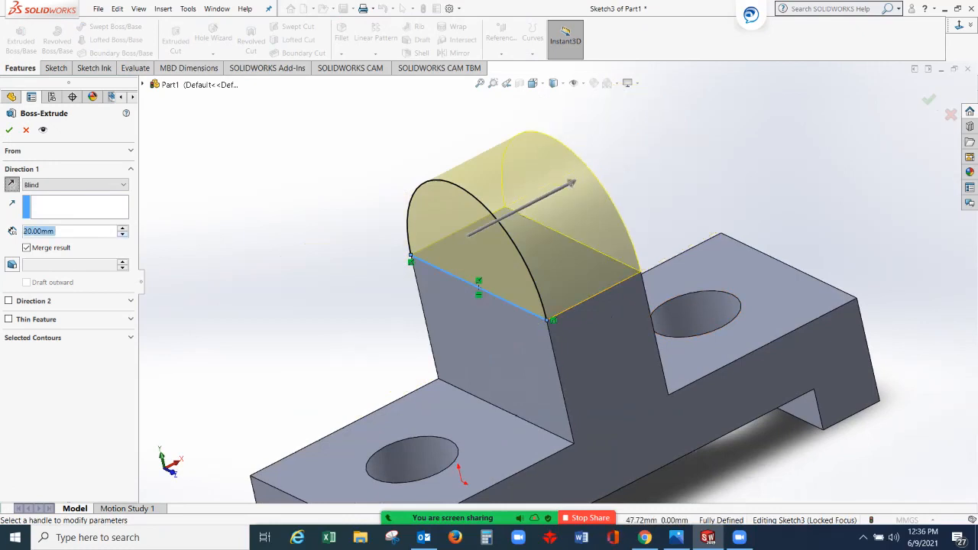
{"action": "left_click", "coordinate": [9, 129]}
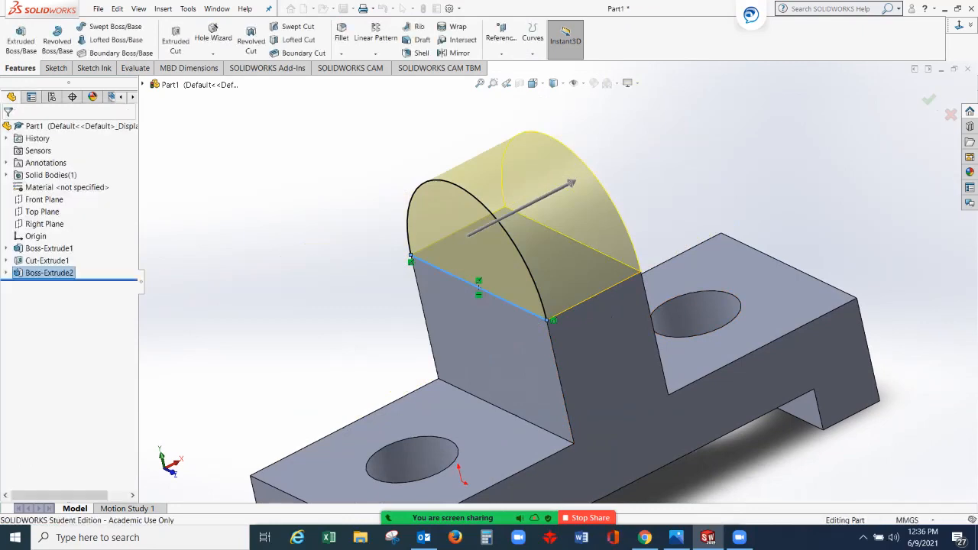
{"action": "key", "text": "Escape"}
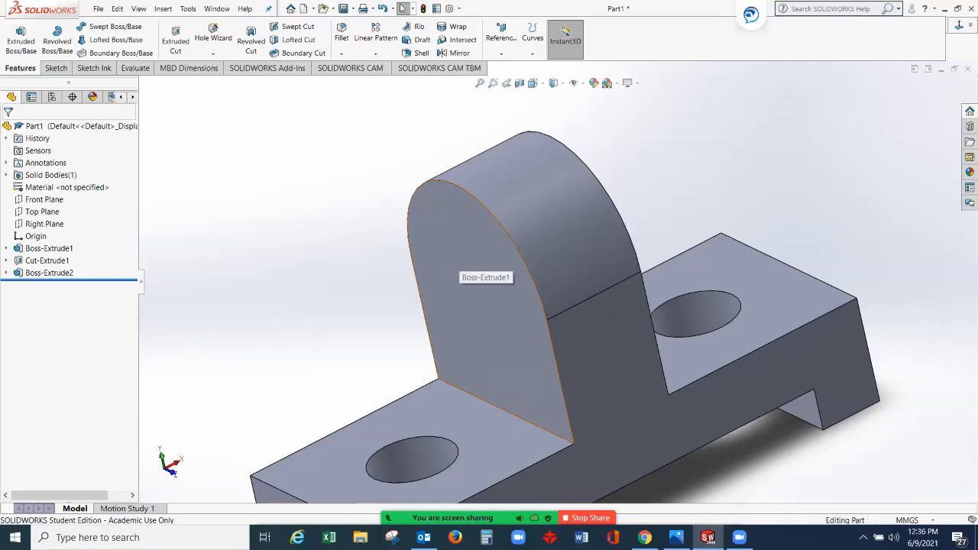
Step: Consult the HW1 drawing for the upright's hole and start a sketch on the upright's left side face, viewed face-on
{"action": "left_click", "coordinate": [677, 537]}
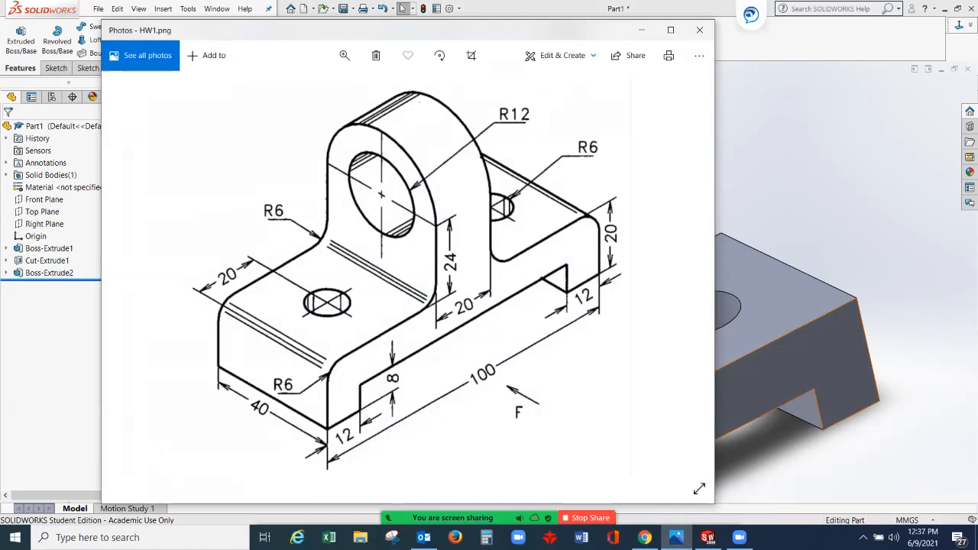
{"action": "left_click", "coordinate": [642, 30]}
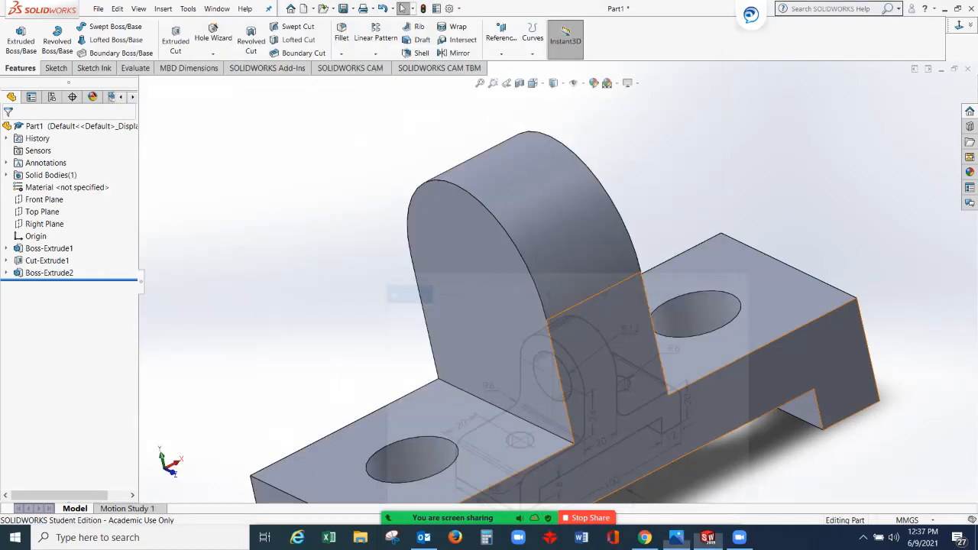
{"action": "left_click", "coordinate": [497, 359]}
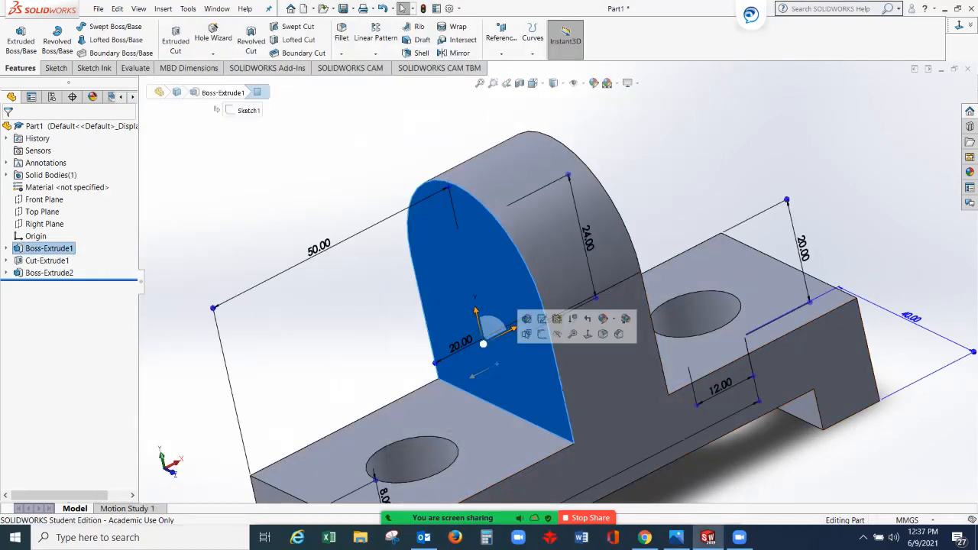
{"action": "left_click", "coordinate": [541, 334]}
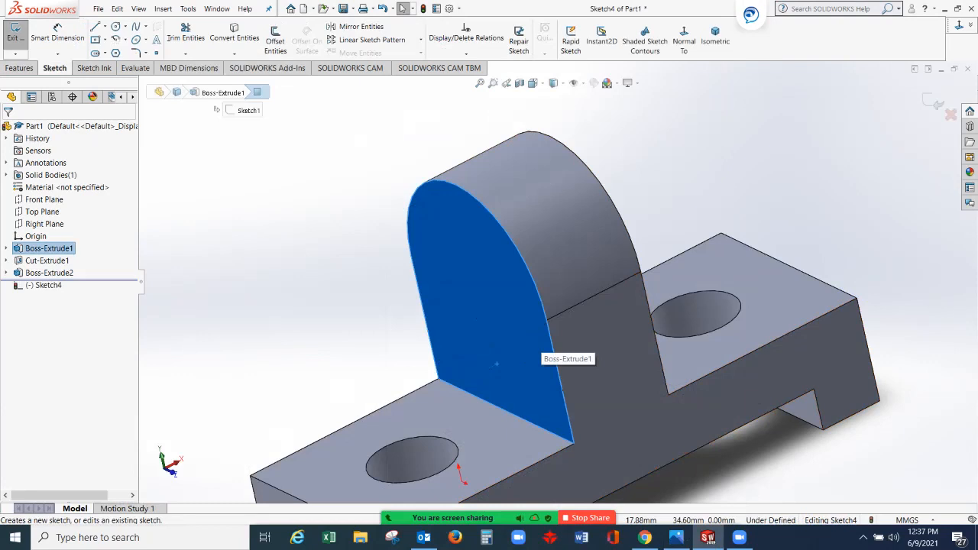
{"action": "key", "text": "ctrl+8"}
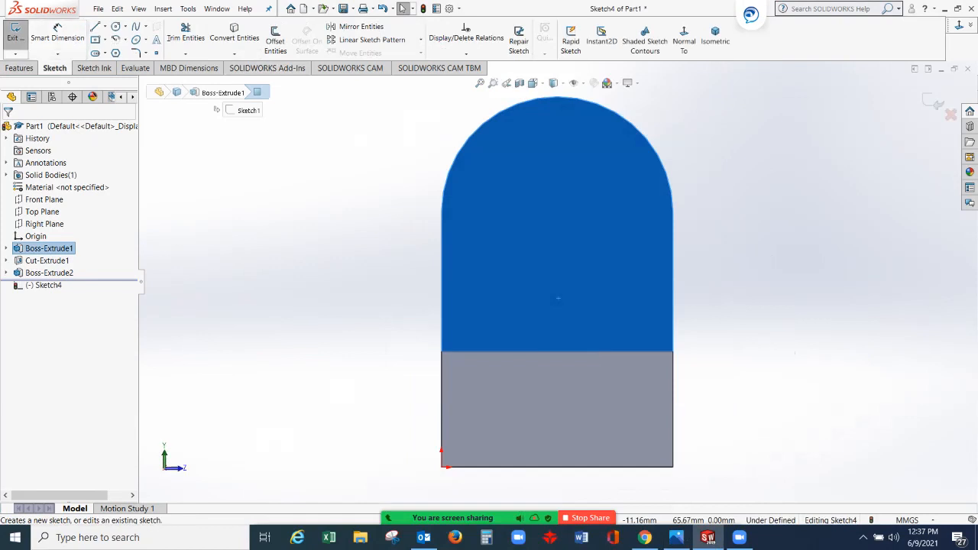
Step: Draw a circle of radius 12 mm centred on the upright's rounded top arc
{"action": "left_click", "coordinate": [115, 26]}
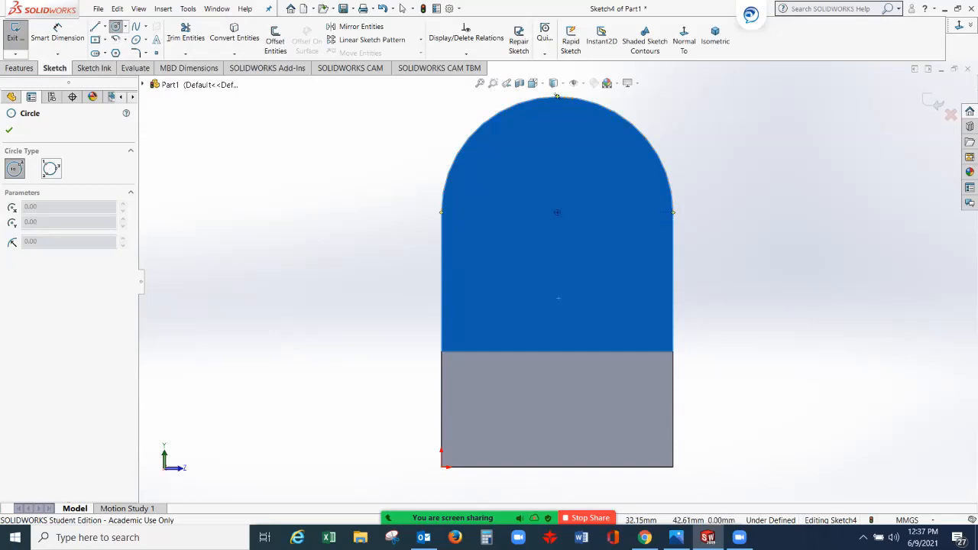
{"action": "left_click", "coordinate": [557, 212]}
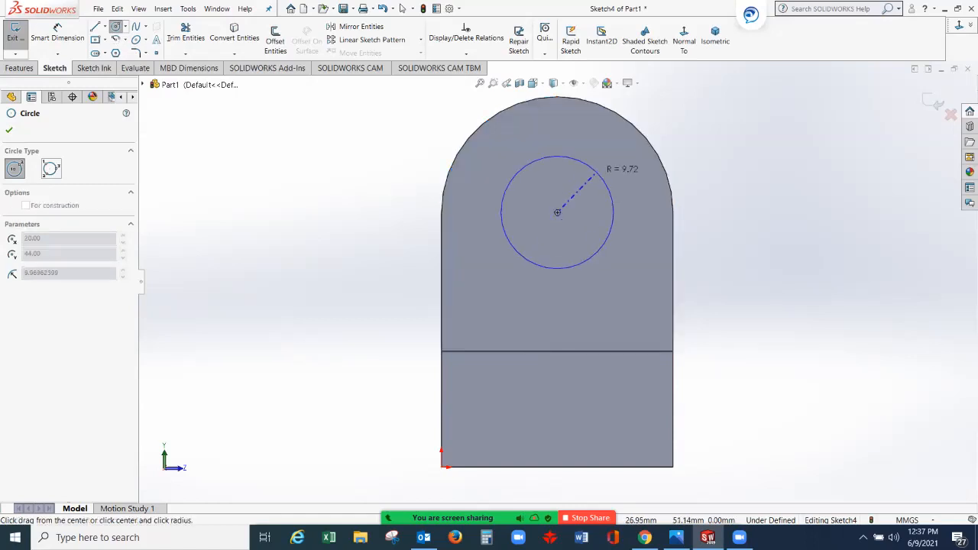
{"action": "left_click", "coordinate": [605, 153]}
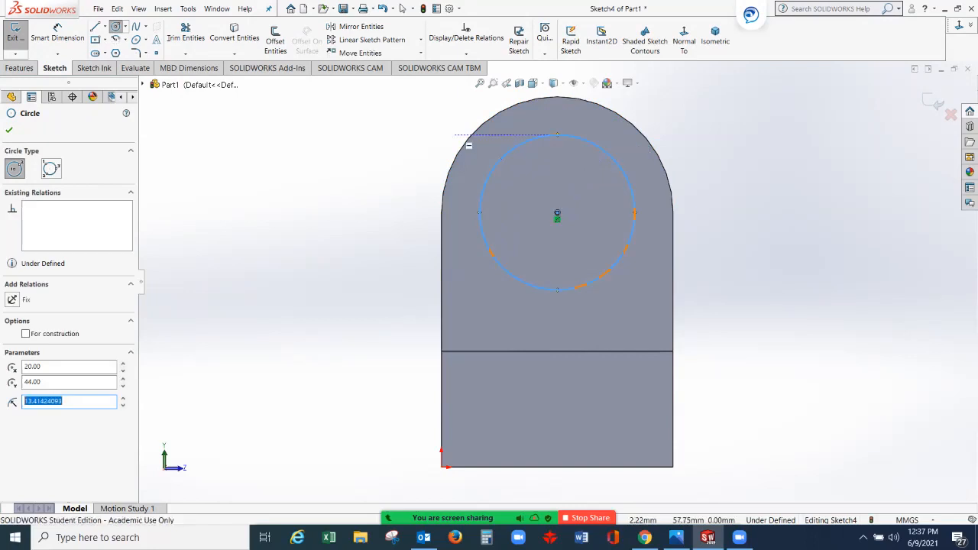
{"action": "type", "text": "12"}
{"action": "key", "text": "Return"}
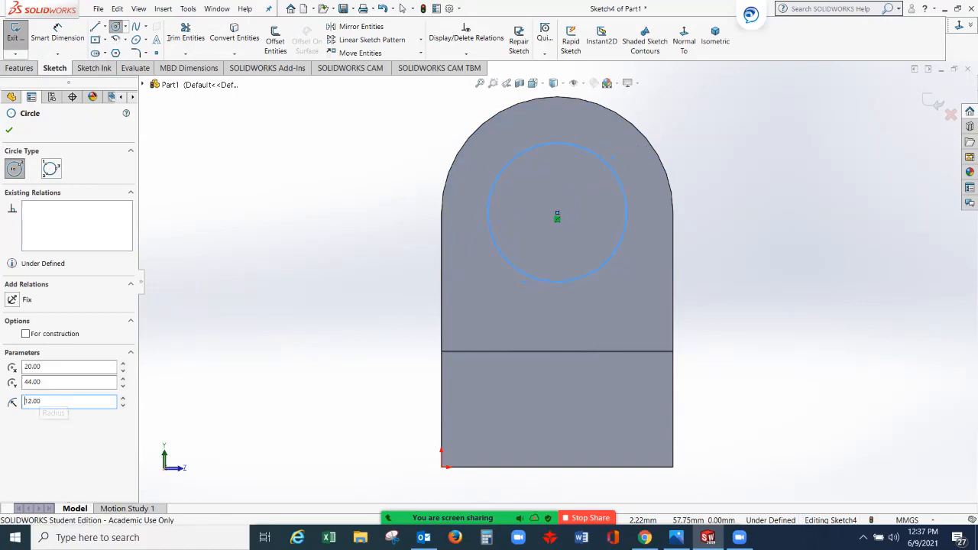
{"action": "key", "text": "Escape"}
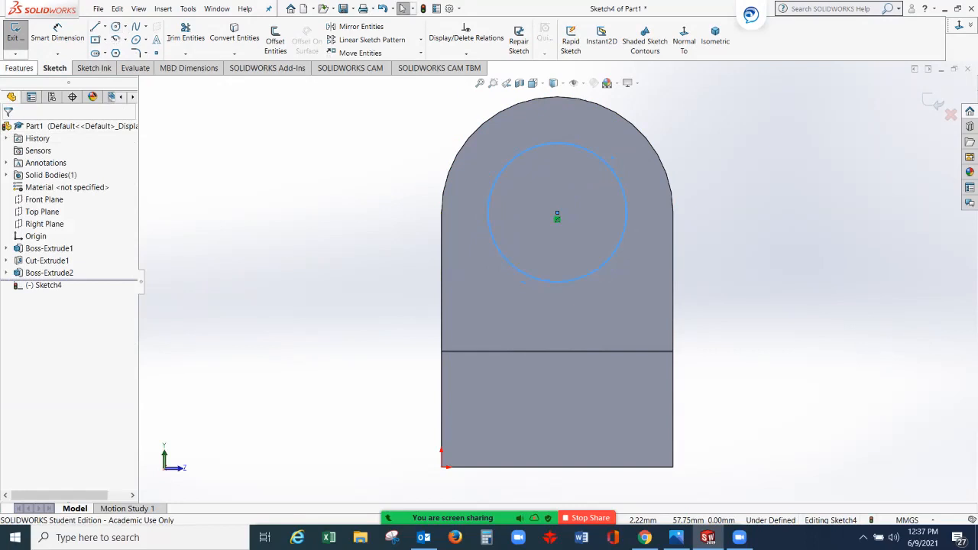
Step: Cut-extrude the circle through the upright with a blind depth of 20 mm
{"action": "left_click", "coordinate": [19, 68]}
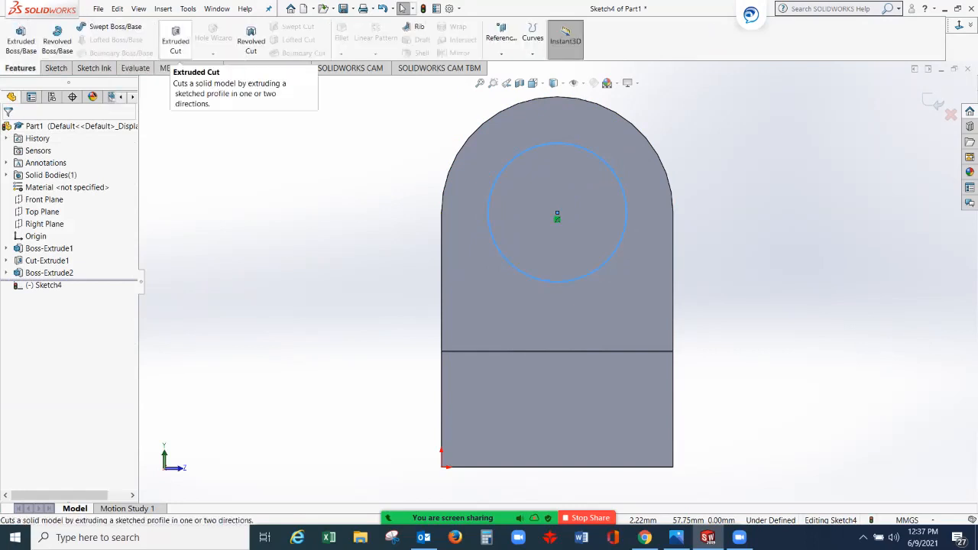
{"action": "left_click", "coordinate": [175, 42]}
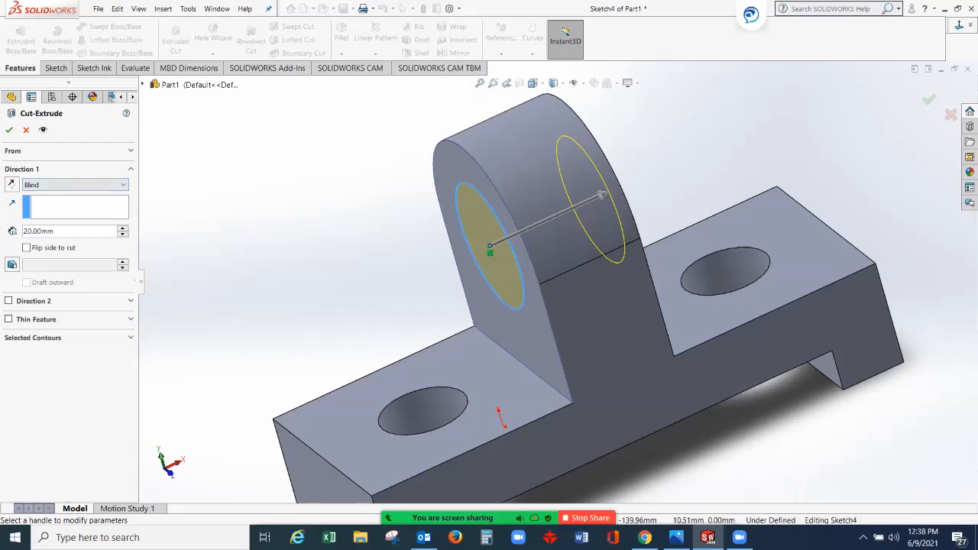
{"action": "left_click", "coordinate": [8, 130]}
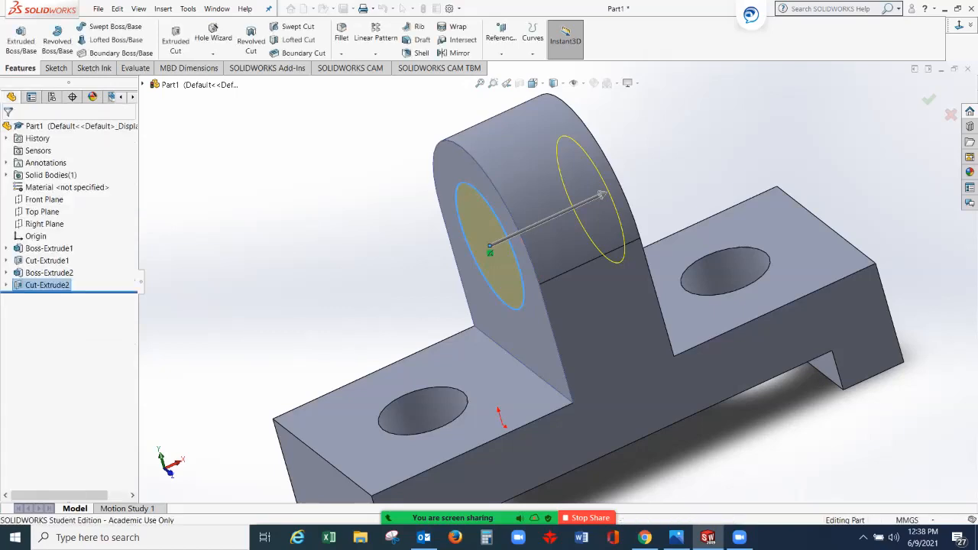
Step: Inspect the whole bracket and compare it with the HW1 reference drawing for the rounded edges still missing
{"action": "mouse_move", "coordinate": [434, 160]}
{"action": "middle_mouse_down"}
{"action": "mouse_move", "coordinate": [505, 162]}
{"action": "mouse_move", "coordinate": [541, 116]}
{"action": "mouse_move", "coordinate": [507, 139]}
{"action": "mouse_move", "coordinate": [445, 154]}
{"action": "middle_mouse_up"}
{"action": "scroll", "coordinate": [433, 323], "scroll_direction": "up", "scroll_amount": 3}
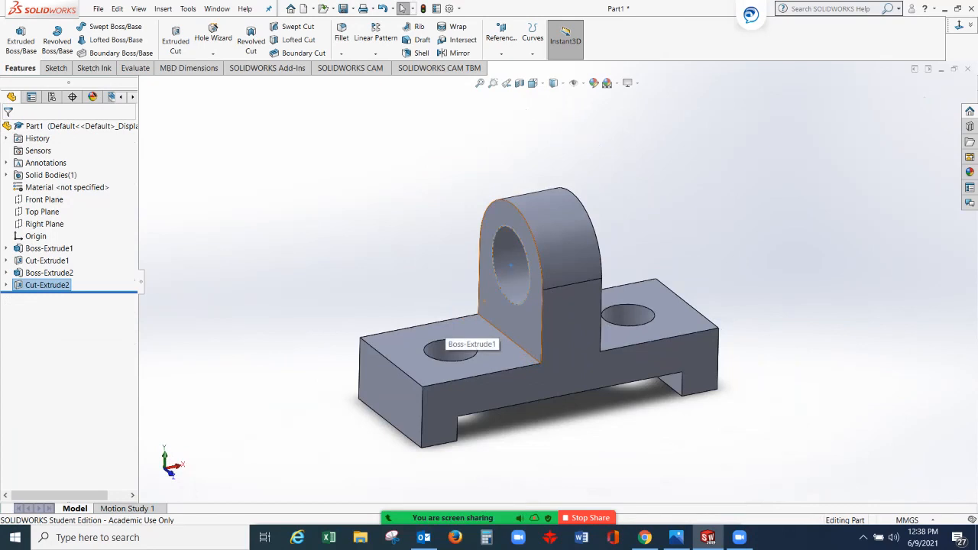
{"action": "scroll", "coordinate": [431, 322], "scroll_direction": "down", "scroll_amount": 1}
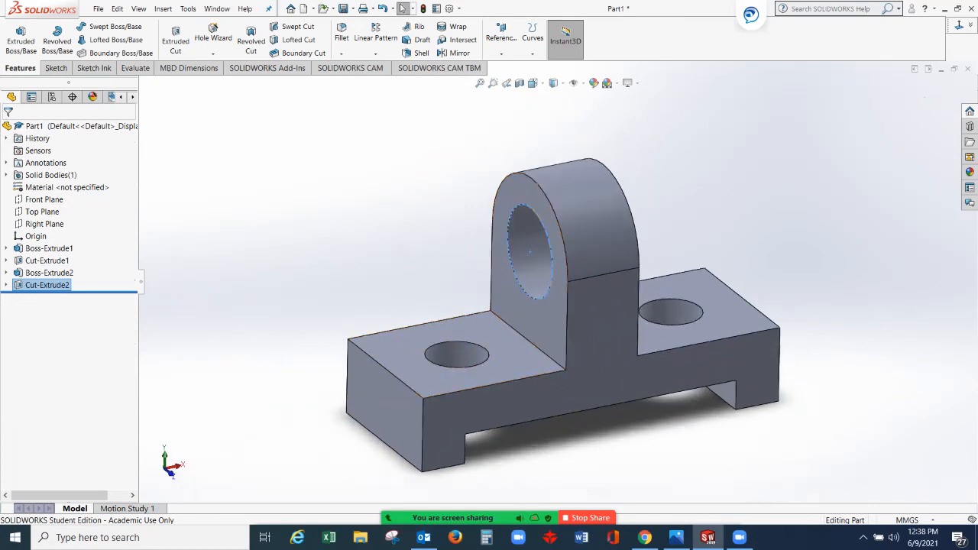
{"action": "left_click", "coordinate": [676, 537]}
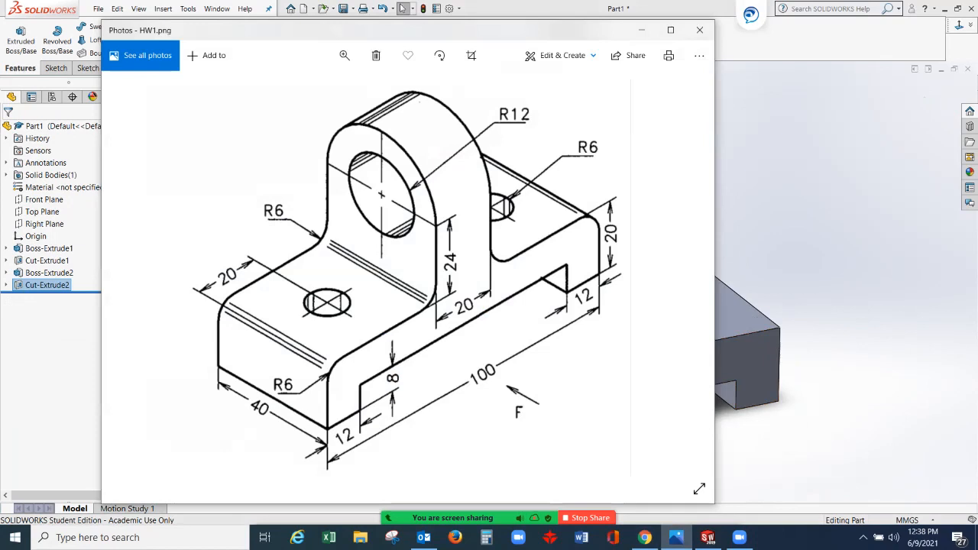
{"action": "left_click", "coordinate": [642, 30]}
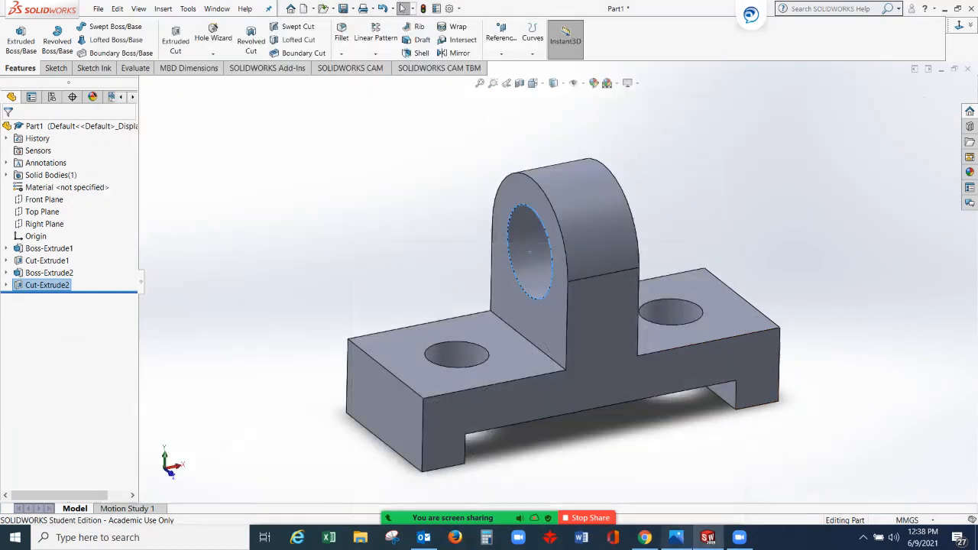
Step: Compare the shoulder holes with the HW1 drawing and check the left hole's diameter
{"action": "left_click", "coordinate": [677, 537]}
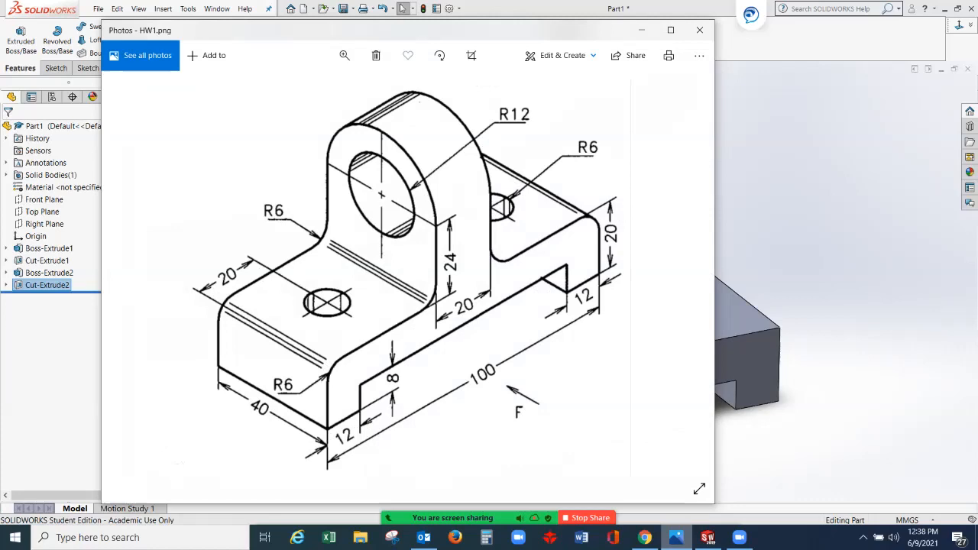
{"action": "left_click", "coordinate": [676, 537]}
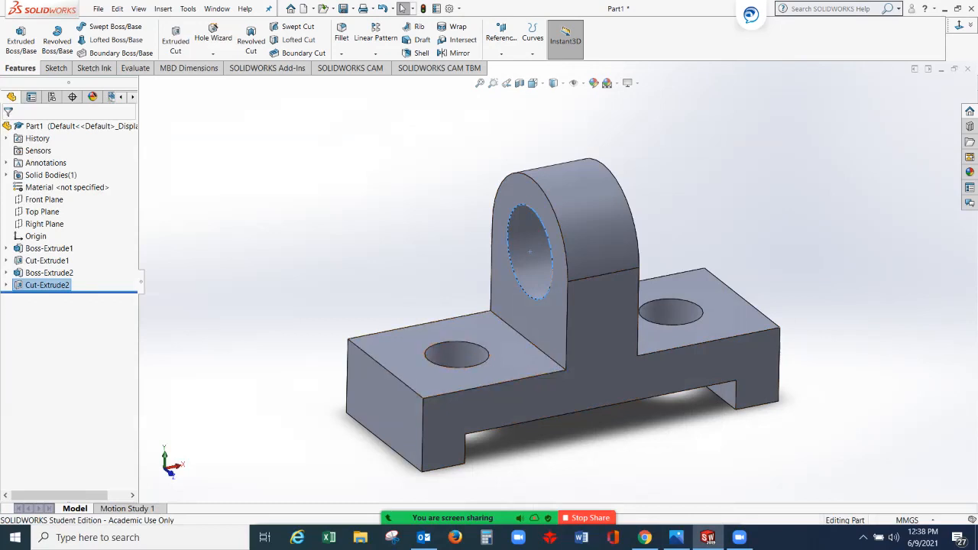
{"action": "middle_click_drag", "start_coordinate": [458, 314], "coordinate": [468, 376]}
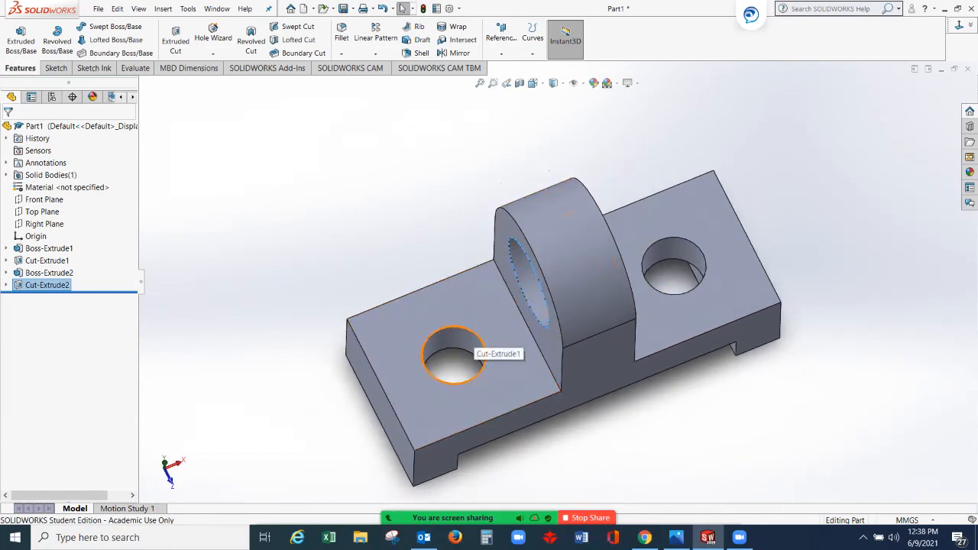
{"action": "left_click", "coordinate": [480, 350]}
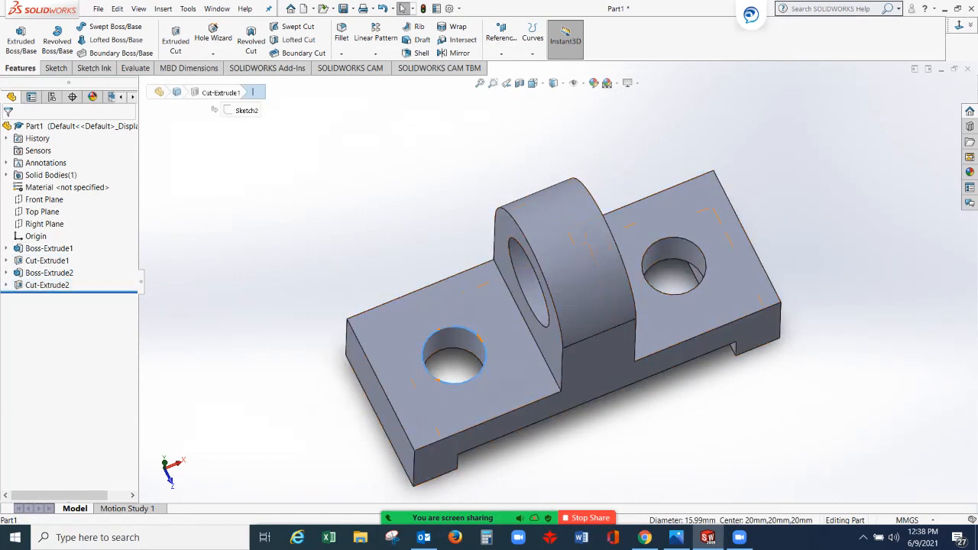
Step: Find the sketch behind the shoulder-hole cut in the feature history and open it for editing
{"action": "left_click", "coordinate": [6, 285]}
{"action": "left_click", "coordinate": [6, 272]}
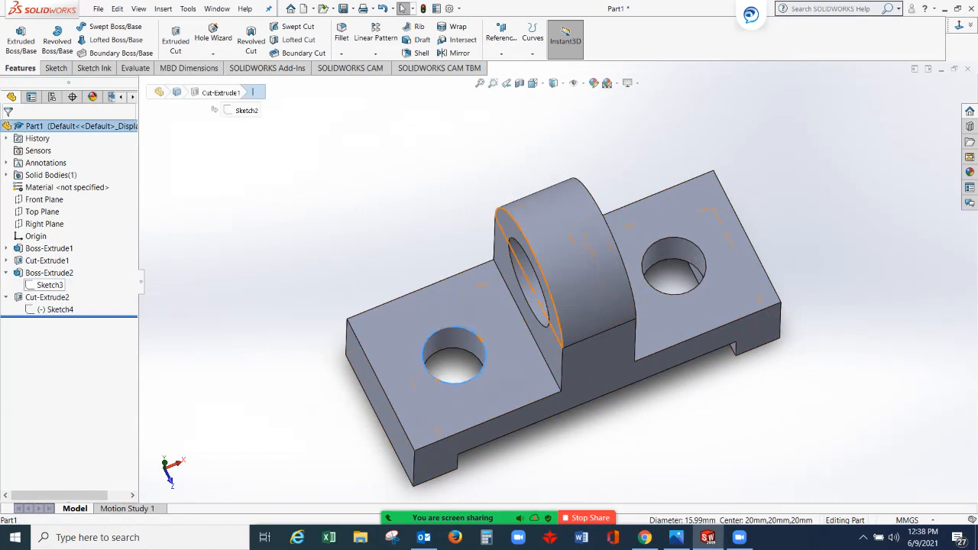
{"action": "left_click", "coordinate": [6, 261]}
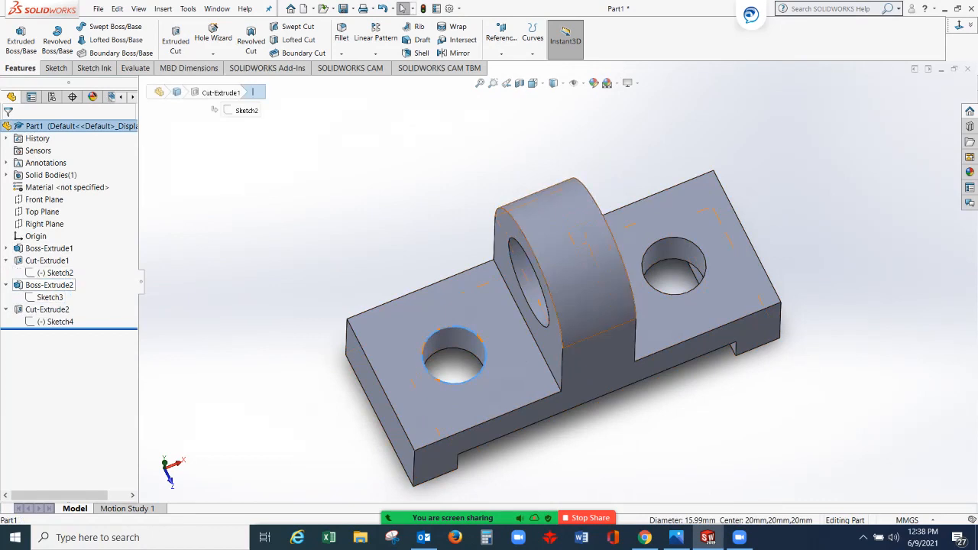
{"action": "left_click", "coordinate": [55, 273]}
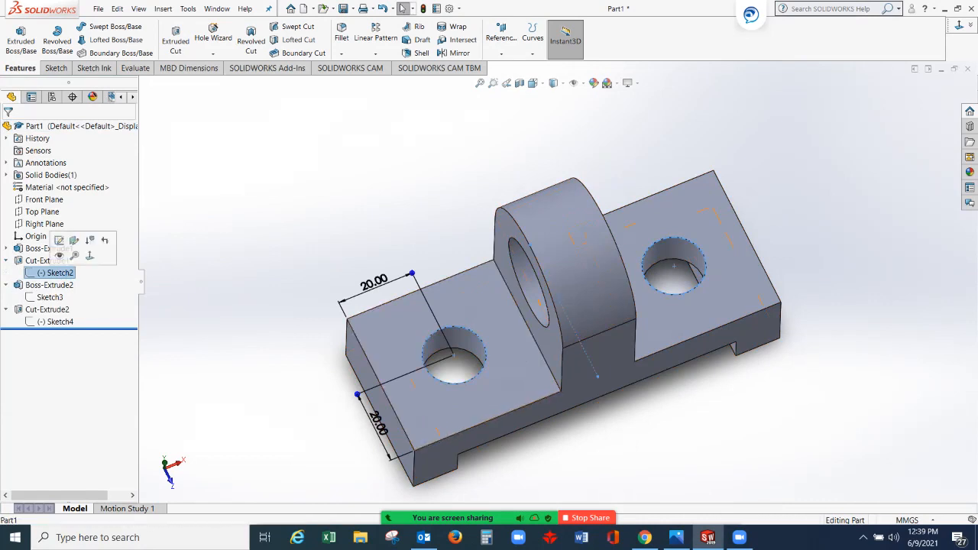
{"action": "left_click", "coordinate": [52, 273]}
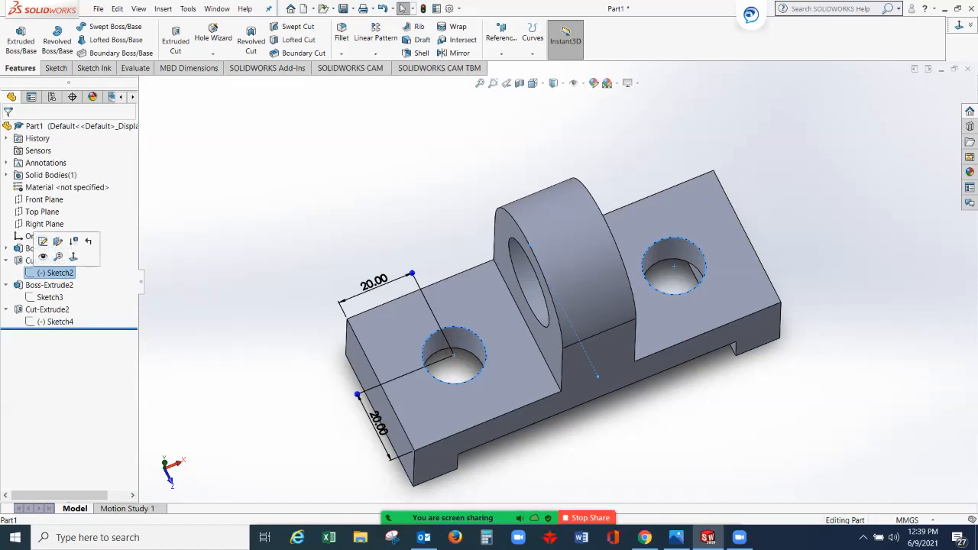
{"action": "left_click", "coordinate": [43, 242]}
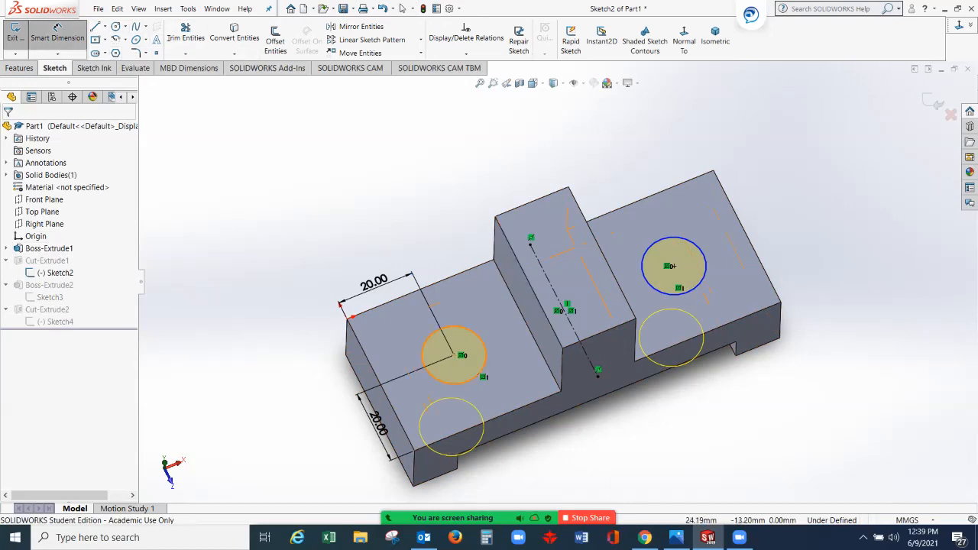
Step: Dimension the left shoulder-hole circle to a 12 mm diameter and exit the sketch to rebuild both holes
{"action": "left_click", "coordinate": [456, 327]}
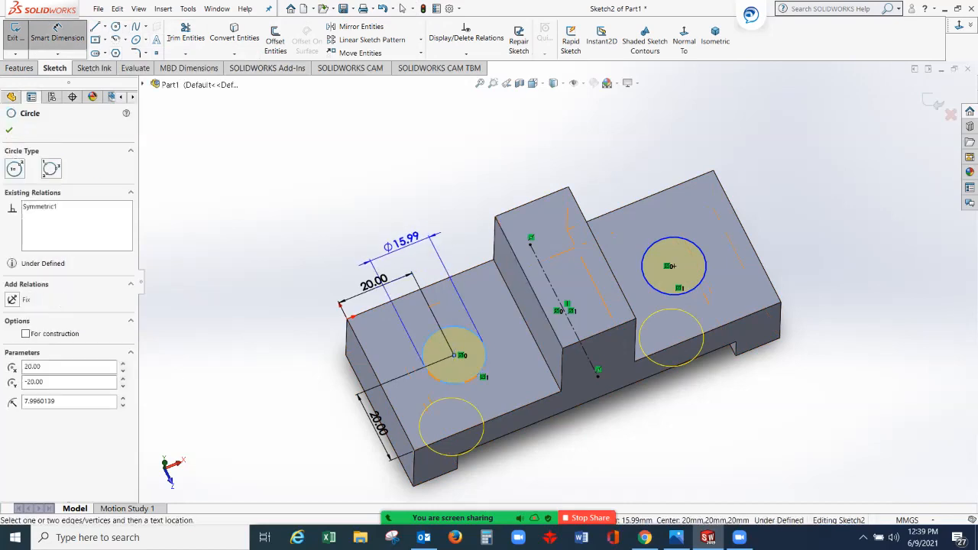
{"action": "left_click", "coordinate": [462, 212]}
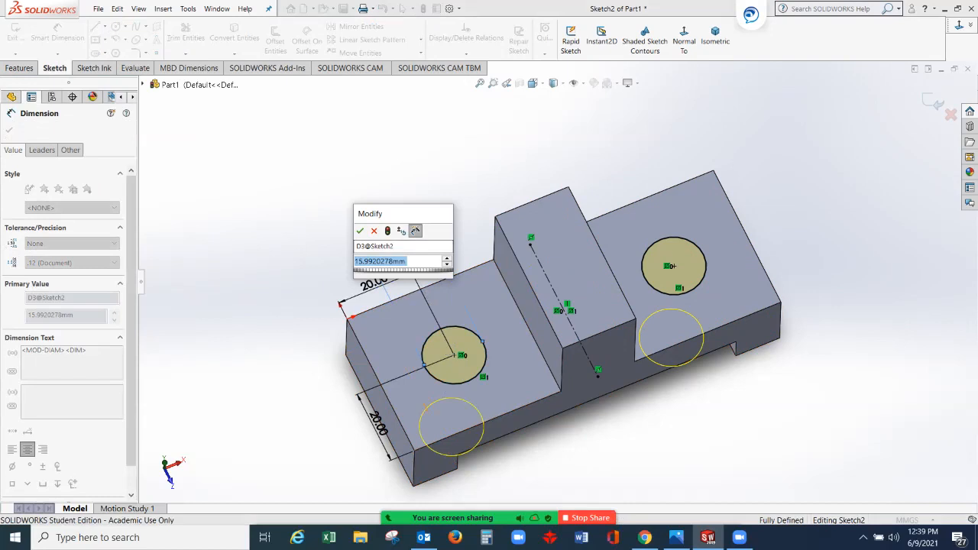
{"action": "type", "text": "12"}
{"action": "key", "text": "Return"}
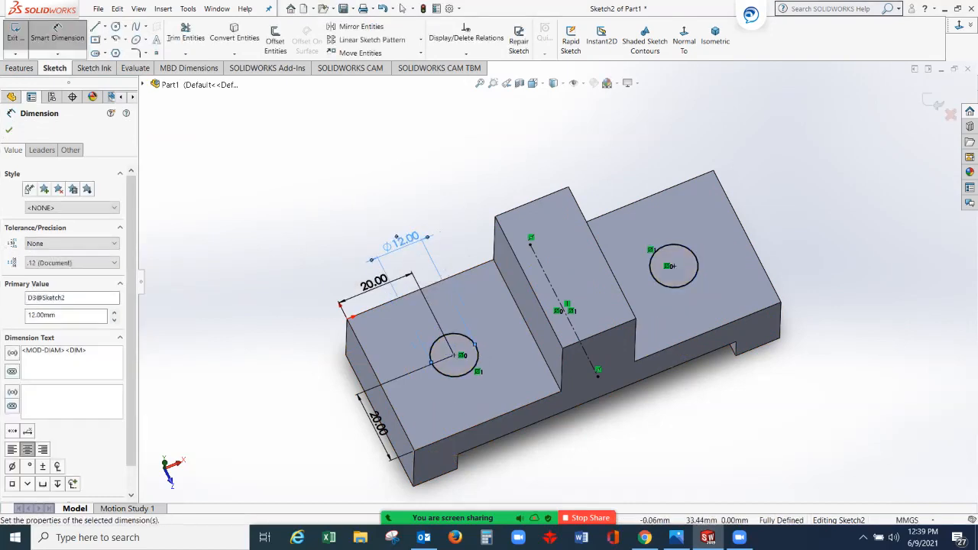
{"action": "left_click", "coordinate": [8, 129]}
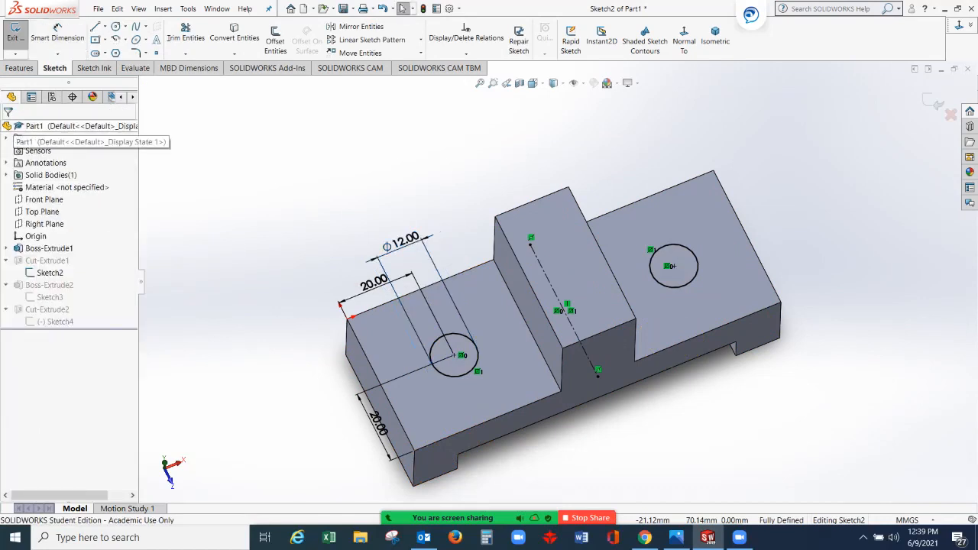
{"action": "left_click", "coordinate": [933, 102]}
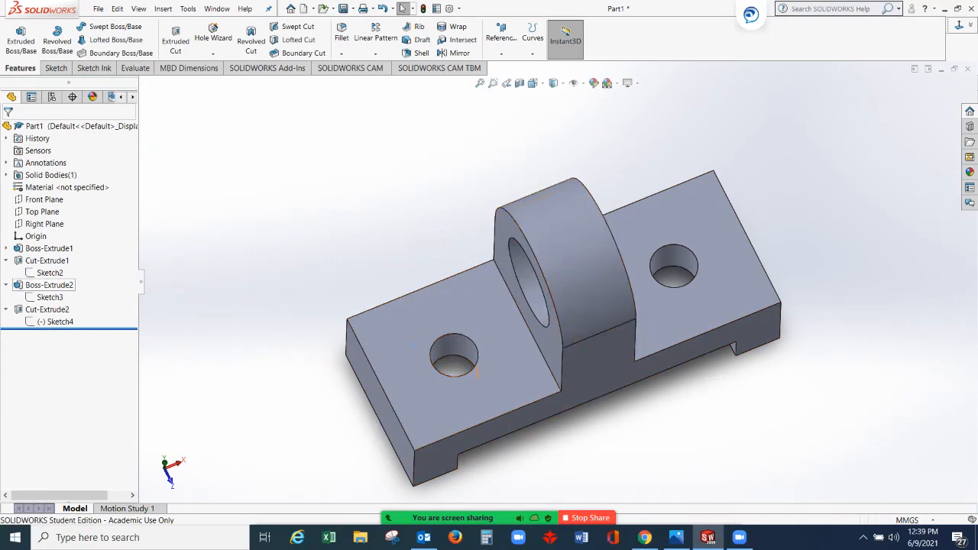
Step: Reopen the shoulder-hole sketch, check its dimensions against the HW1 drawing and close it
{"action": "left_click", "coordinate": [49, 273]}
{"action": "left_click", "coordinate": [57, 239]}
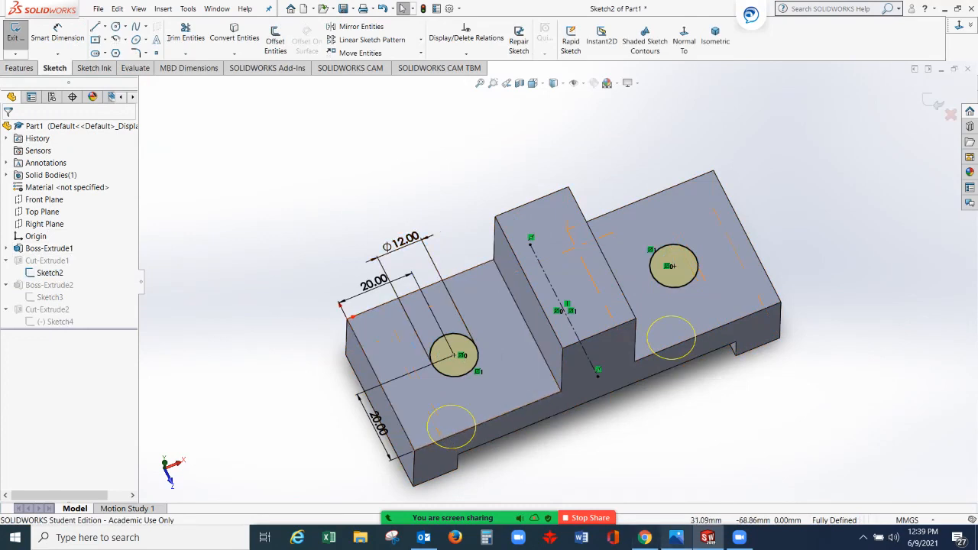
{"action": "left_click", "coordinate": [677, 537]}
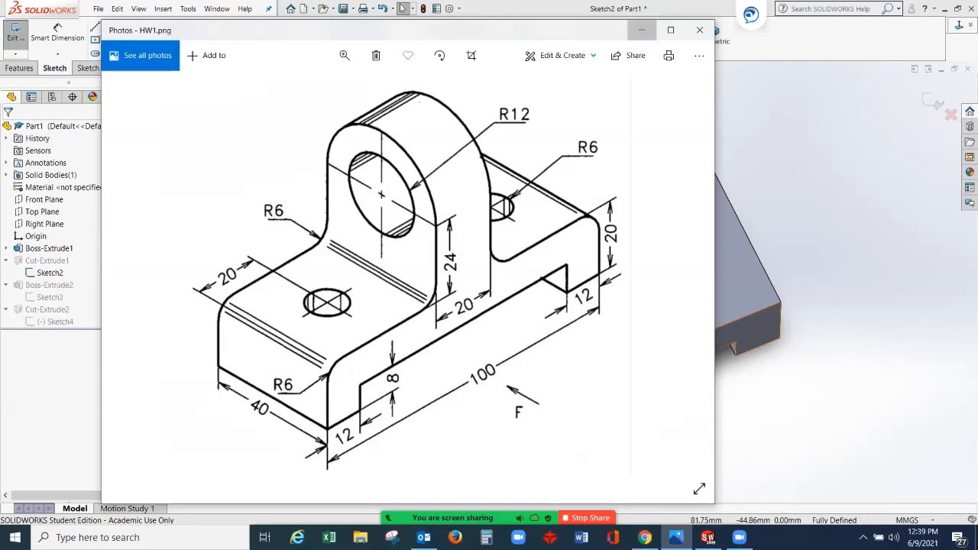
{"action": "left_click", "coordinate": [641, 30]}
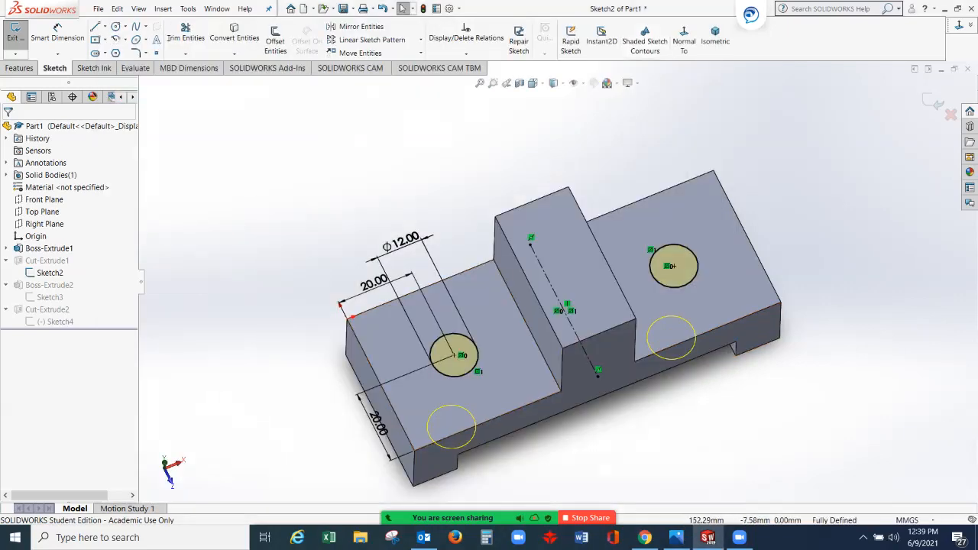
{"action": "left_click", "coordinate": [932, 101]}
Step: Fillet the two inner edges between upright and shoulders and the two outer top end edges of the base with a 6 mm radius
{"action": "mouse_move", "coordinate": [428, 344]}
{"action": "middle_mouse_down"}
{"action": "mouse_move", "coordinate": [440, 280]}
{"action": "mouse_move", "coordinate": [418, 280]}
{"action": "middle_mouse_up"}
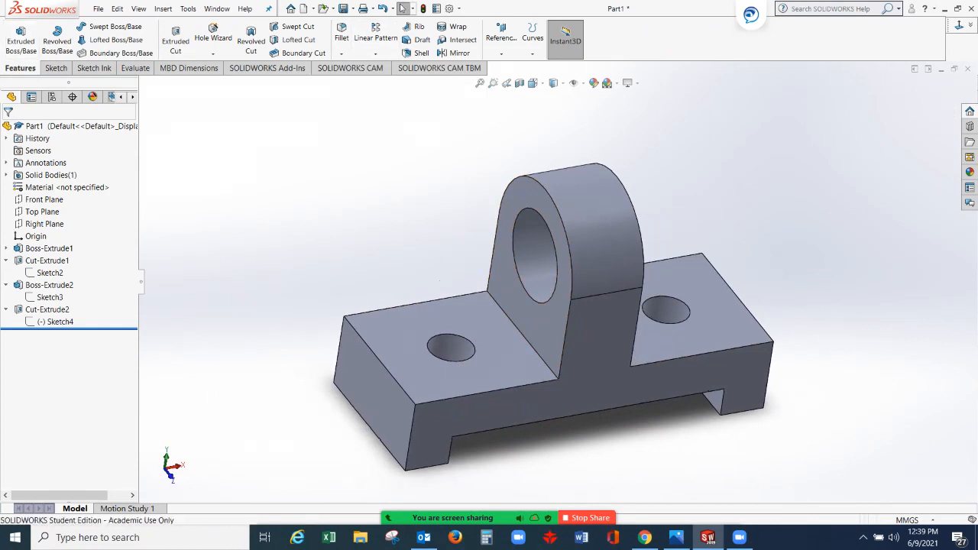
{"action": "left_click", "coordinate": [341, 35]}
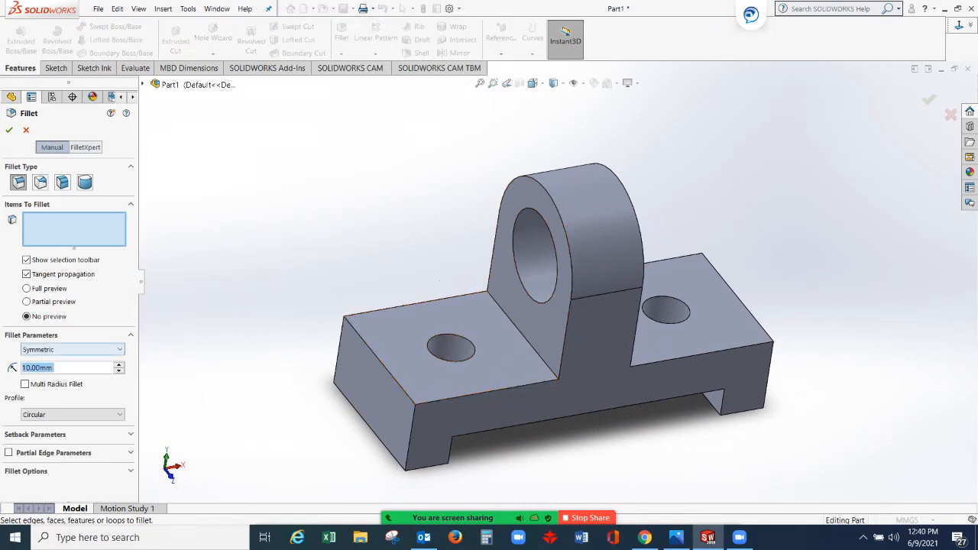
{"action": "left_click", "coordinate": [53, 367]}
{"action": "double_click", "coordinate": [58, 367]}
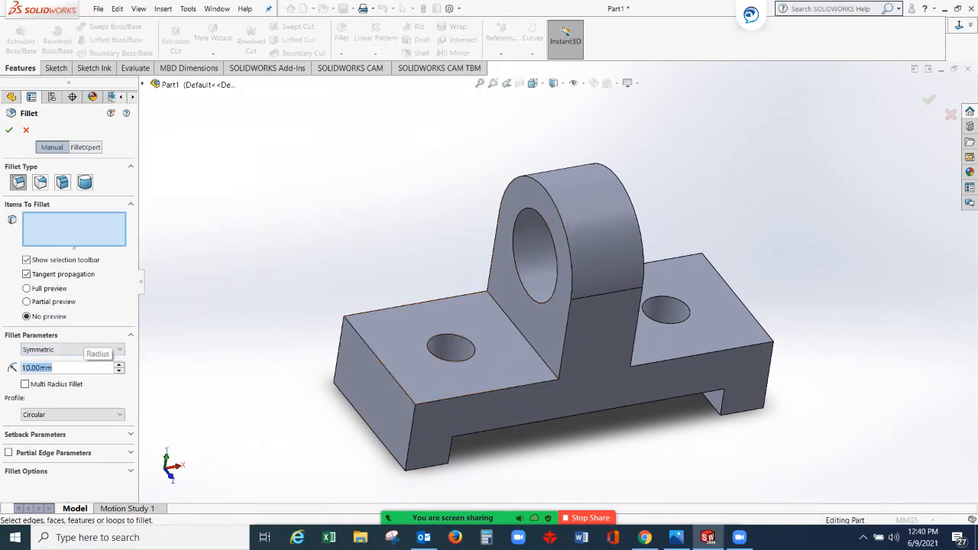
{"action": "type", "text": "6"}
{"action": "key", "text": "Return"}
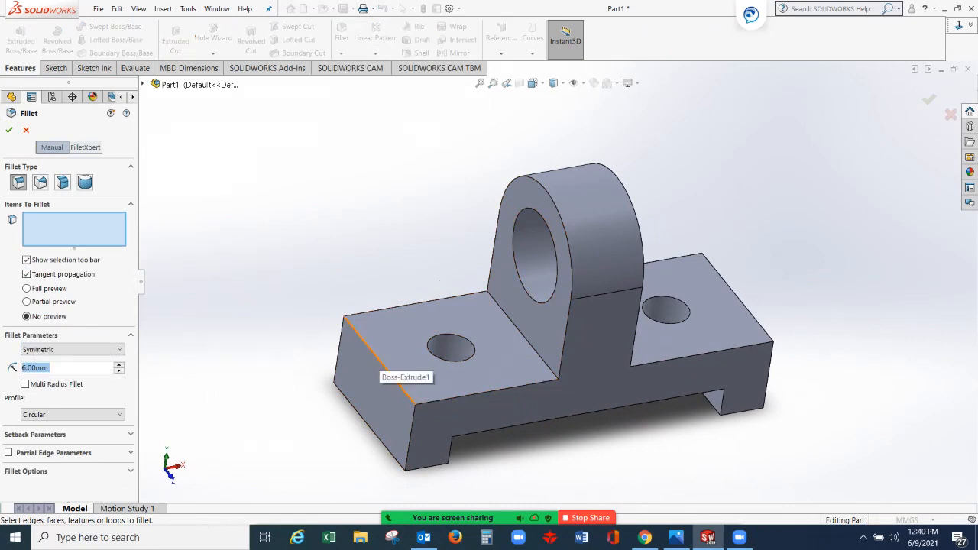
{"action": "left_click", "coordinate": [376, 360]}
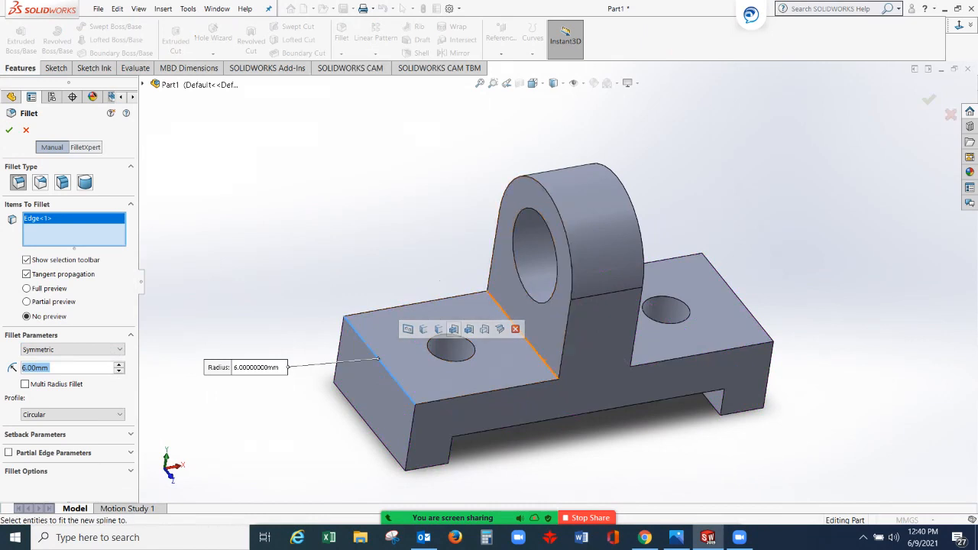
{"action": "left_click", "coordinate": [545, 361]}
{"action": "middle_click_drag", "start_coordinate": [672, 436], "coordinate": [527, 436]}
{"action": "left_click", "coordinate": [611, 341]}
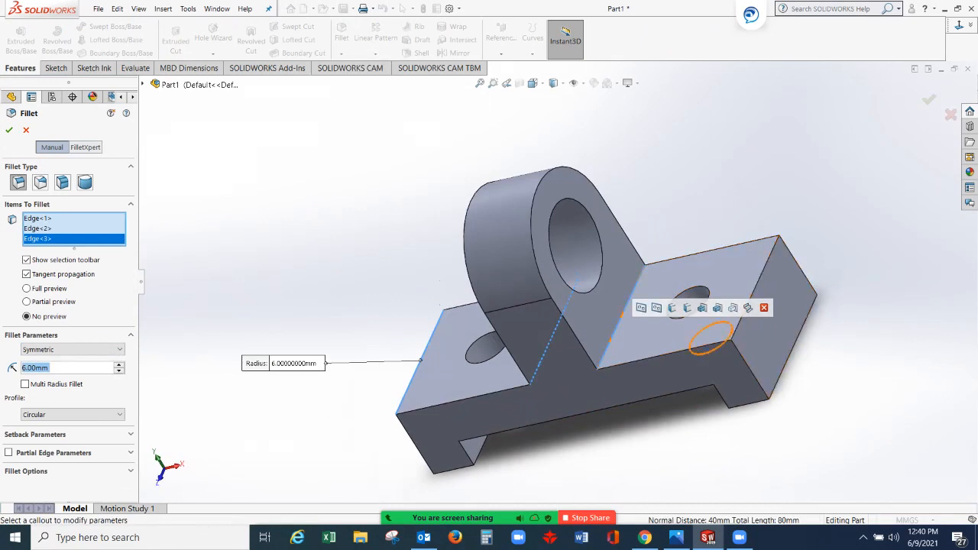
{"action": "left_click", "coordinate": [735, 332]}
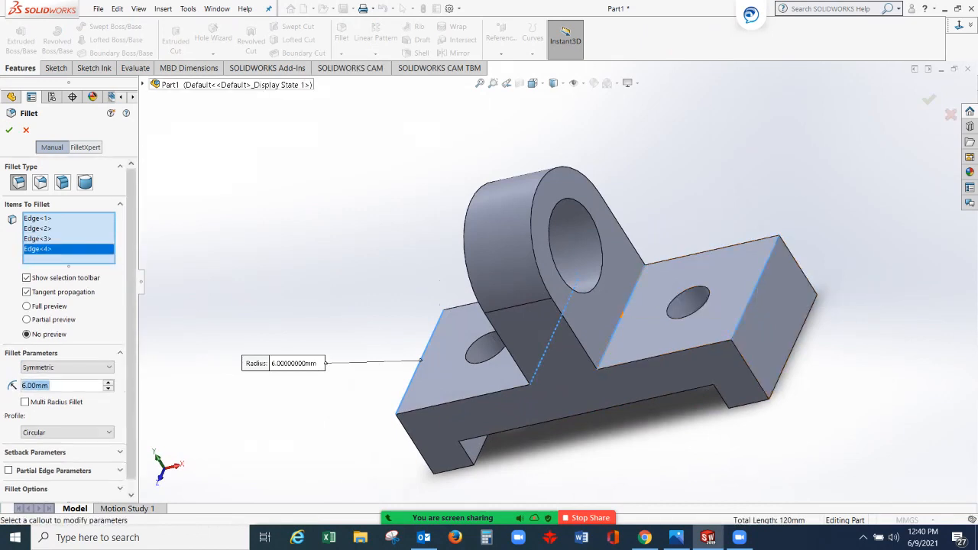
{"action": "left_click", "coordinate": [9, 130]}
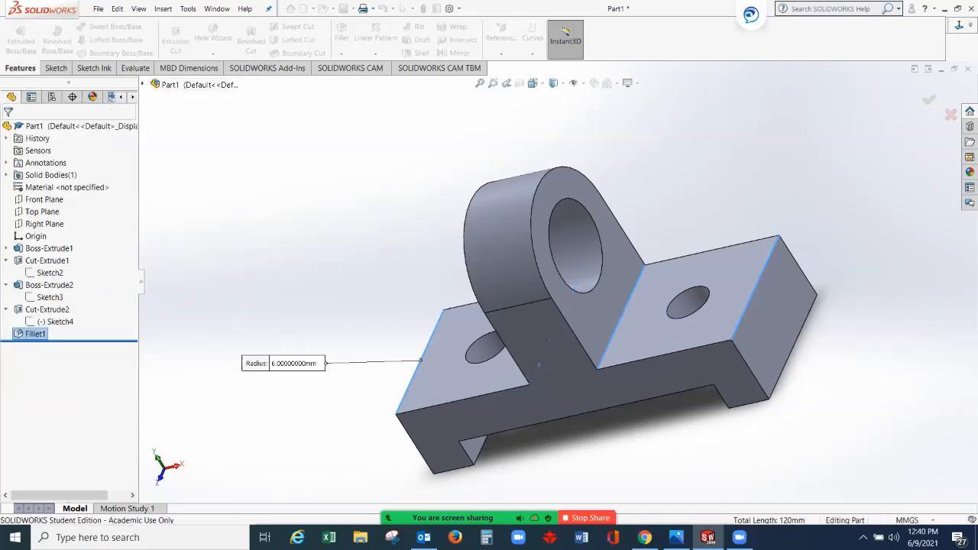
Step: Assign the steel material AISI 1020 to the bracket
{"action": "middle_click_drag", "start_coordinate": [535, 321], "coordinate": [611, 294]}
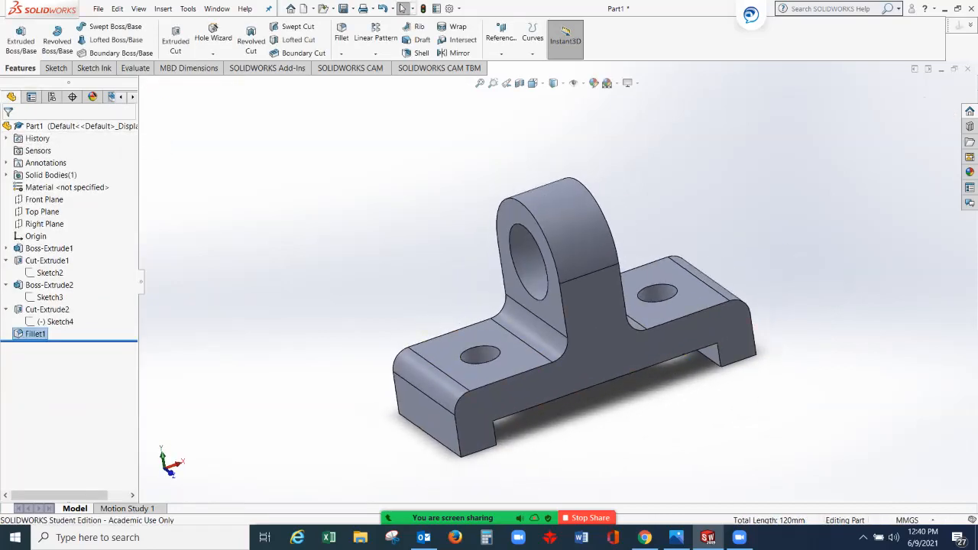
{"action": "scroll", "coordinate": [640, 428], "scroll_direction": "down", "scroll_amount": 1}
{"action": "scroll", "coordinate": [640, 428], "scroll_direction": "up", "scroll_amount": 1}
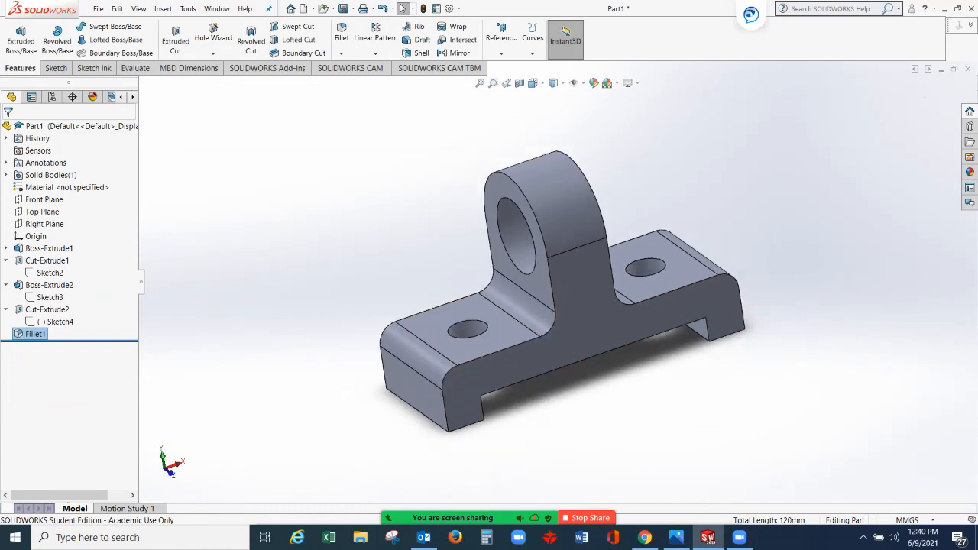
{"action": "left_click", "coordinate": [65, 187]}
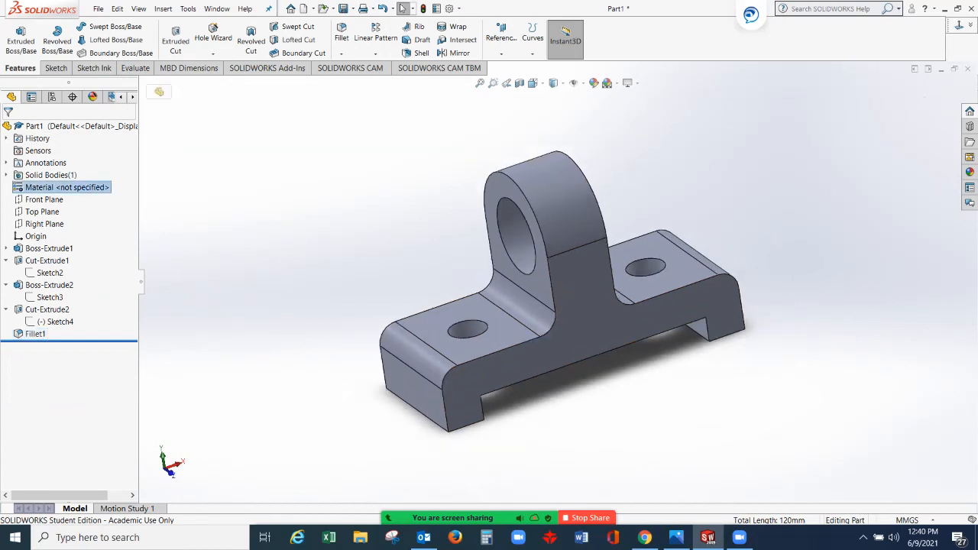
{"action": "right_click", "coordinate": [89, 189]}
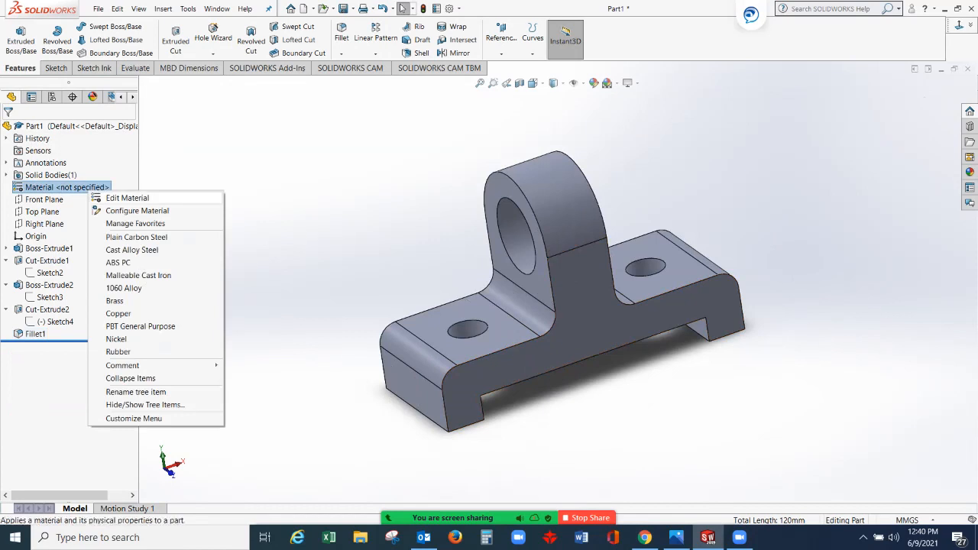
{"action": "left_click", "coordinate": [128, 198]}
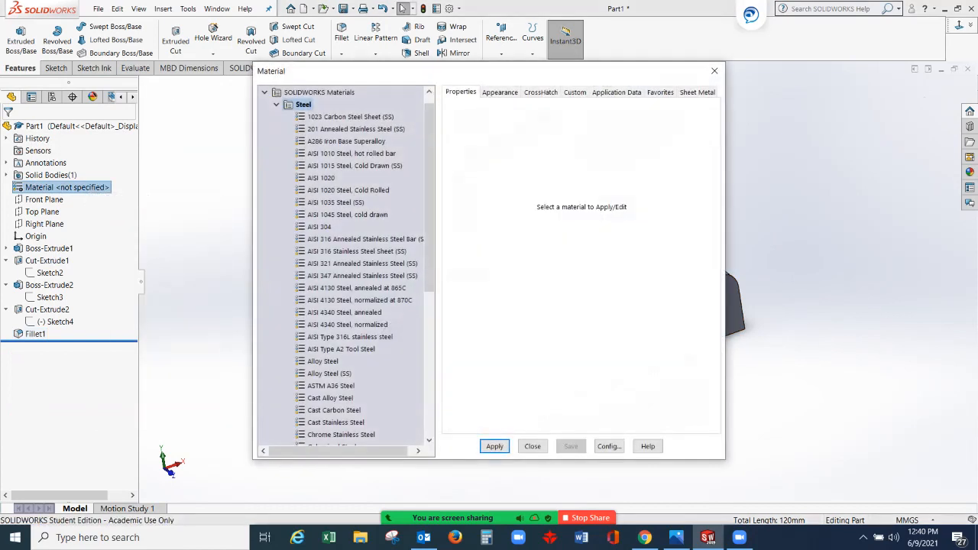
{"action": "left_click", "coordinate": [321, 178]}
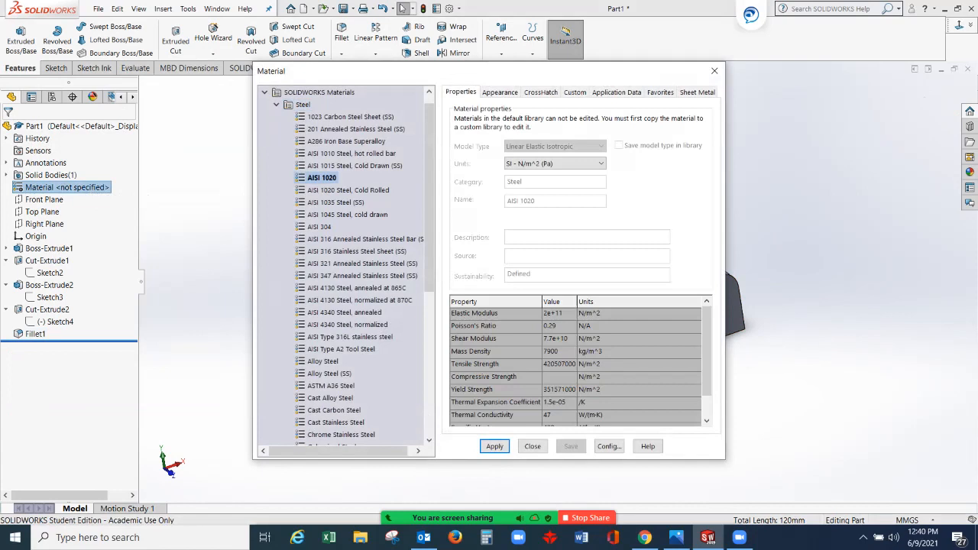
{"action": "left_click", "coordinate": [494, 446]}
{"action": "left_click", "coordinate": [532, 446]}
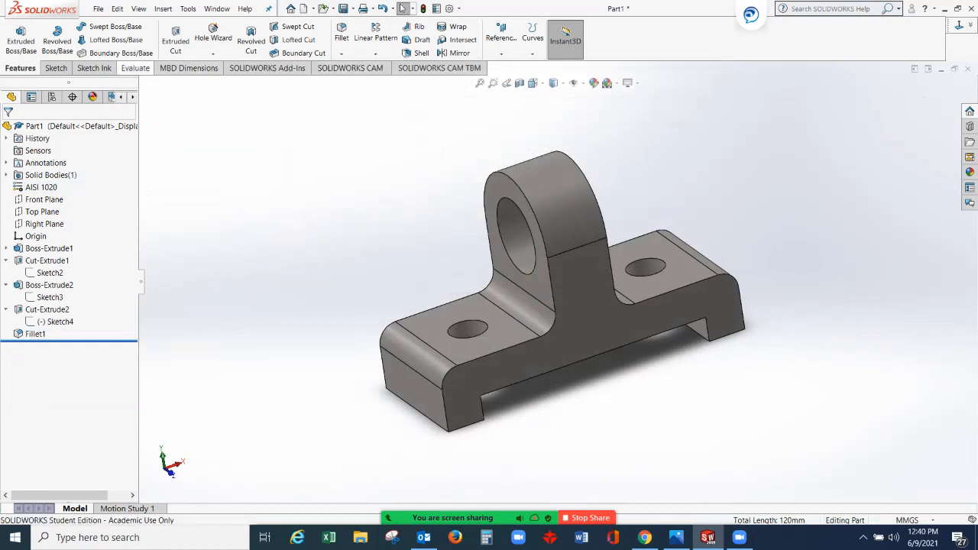
Step: Evaluate the bracket's mass properties using custom unit settings with two decimal places, and close the report
{"action": "left_click", "coordinate": [136, 68]}
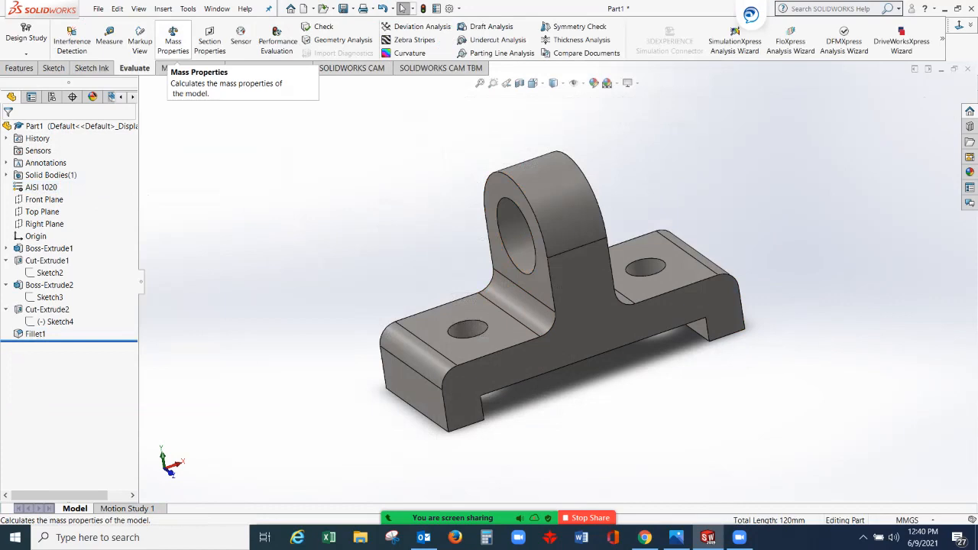
{"action": "left_click", "coordinate": [173, 38]}
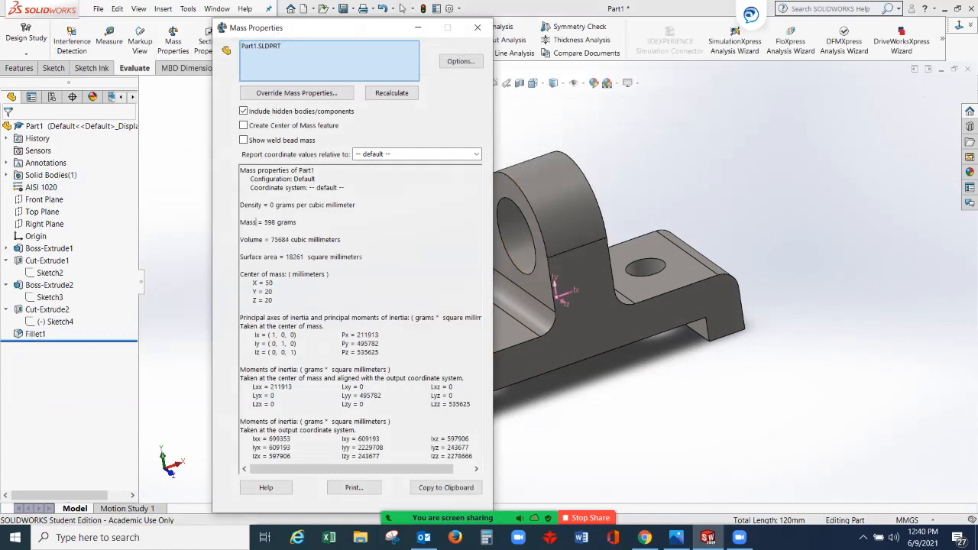
{"action": "left_click", "coordinate": [461, 62]}
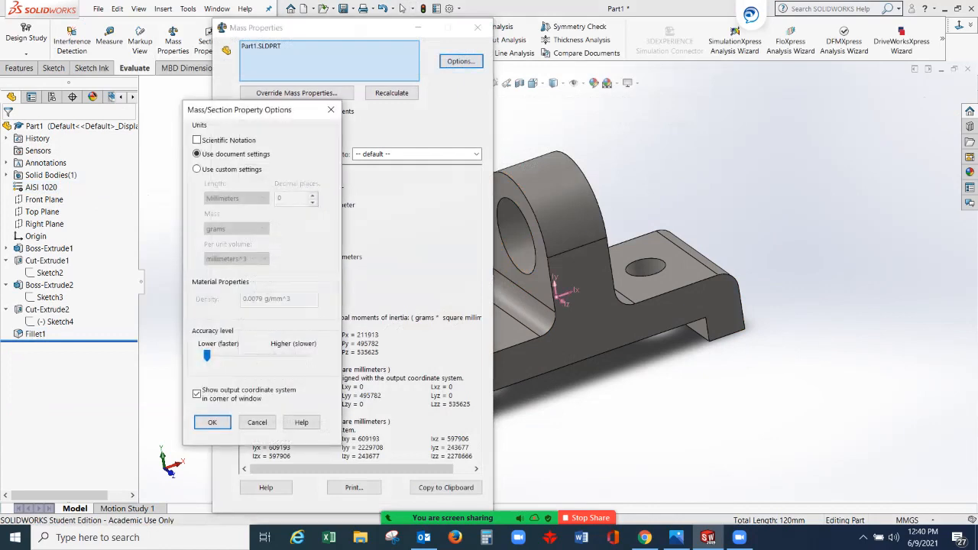
{"action": "left_click_drag", "start_coordinate": [253, 109], "coordinate": [431, 89]}
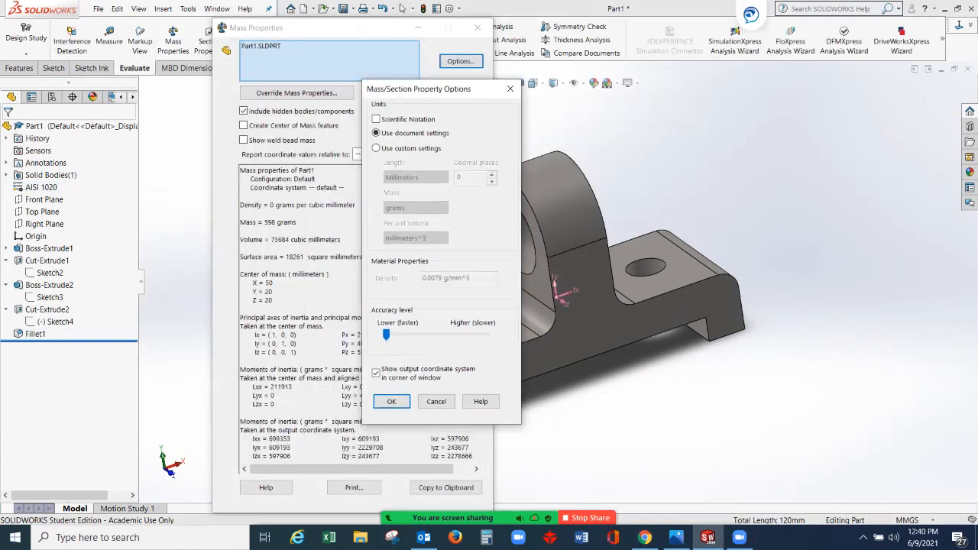
{"action": "left_click", "coordinate": [376, 148]}
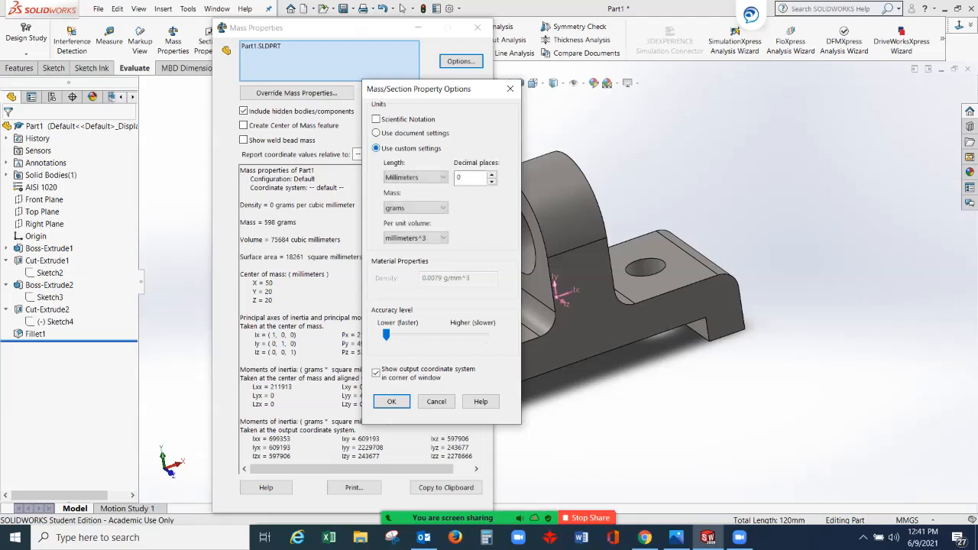
{"action": "left_click", "coordinate": [492, 175]}
{"action": "left_click", "coordinate": [492, 175]}
{"action": "left_click", "coordinate": [392, 402]}
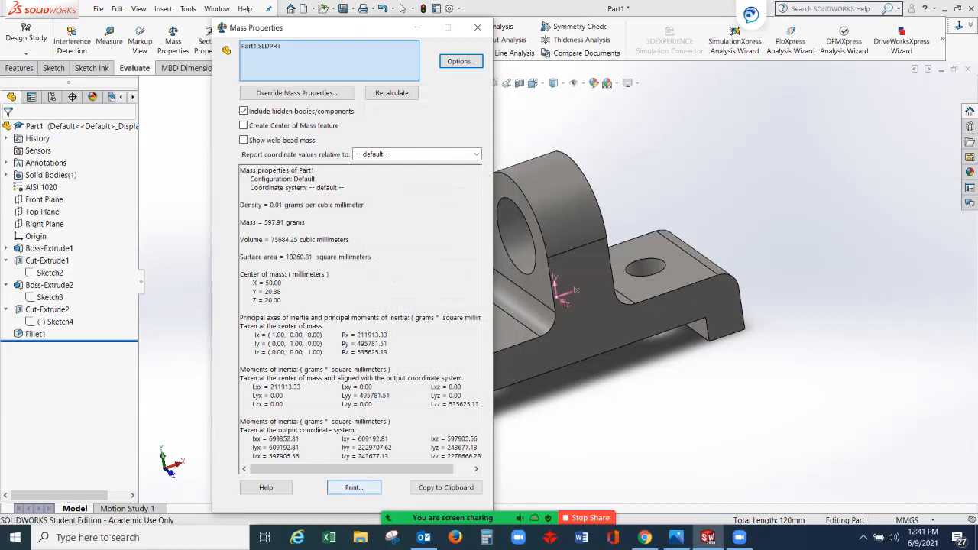
{"action": "left_click", "coordinate": [478, 27]}
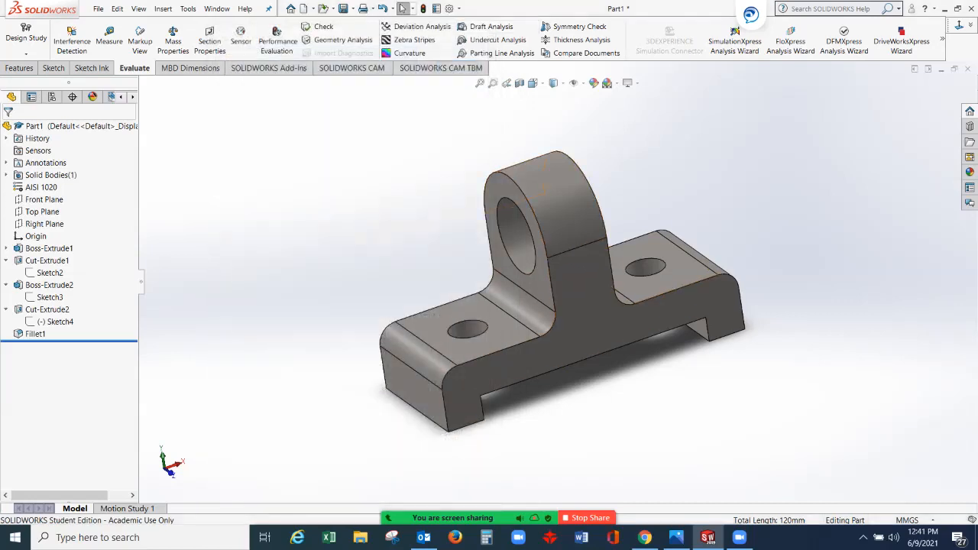
Step: Compare the finished bracket with the HW1 reference drawing in Photos and return to the SOLIDWORKS model
{"action": "left_click", "coordinate": [676, 537]}
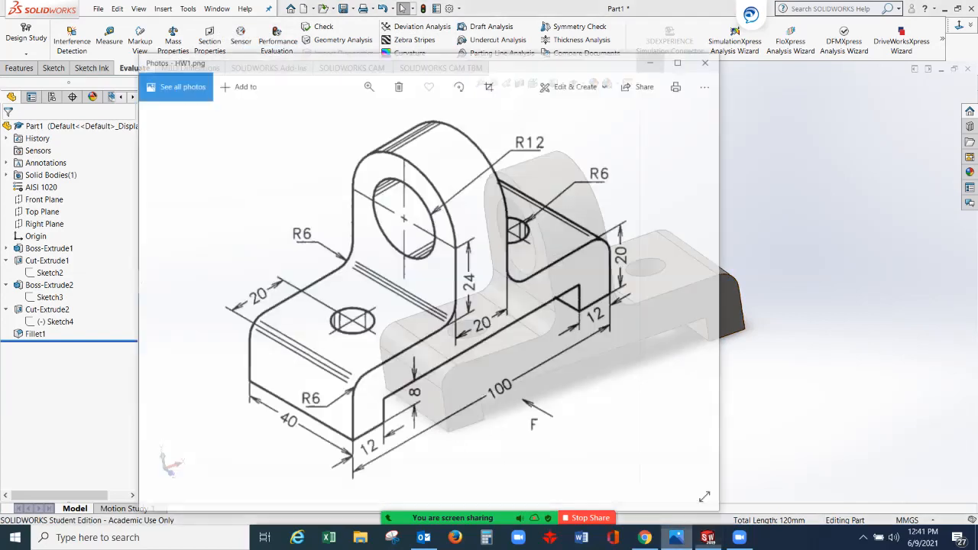
{"action": "left_click", "coordinate": [641, 30]}
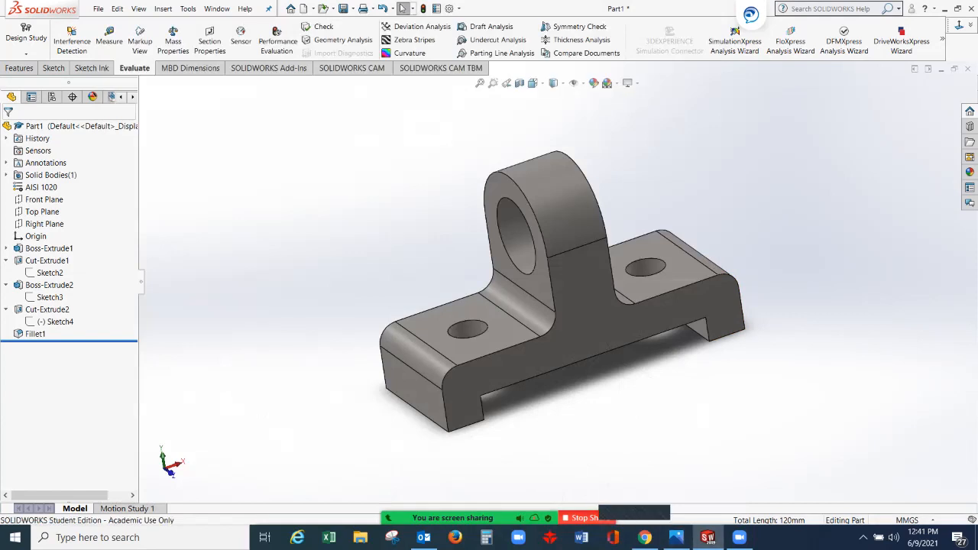
{"action": "left_click", "coordinate": [722, 509]}
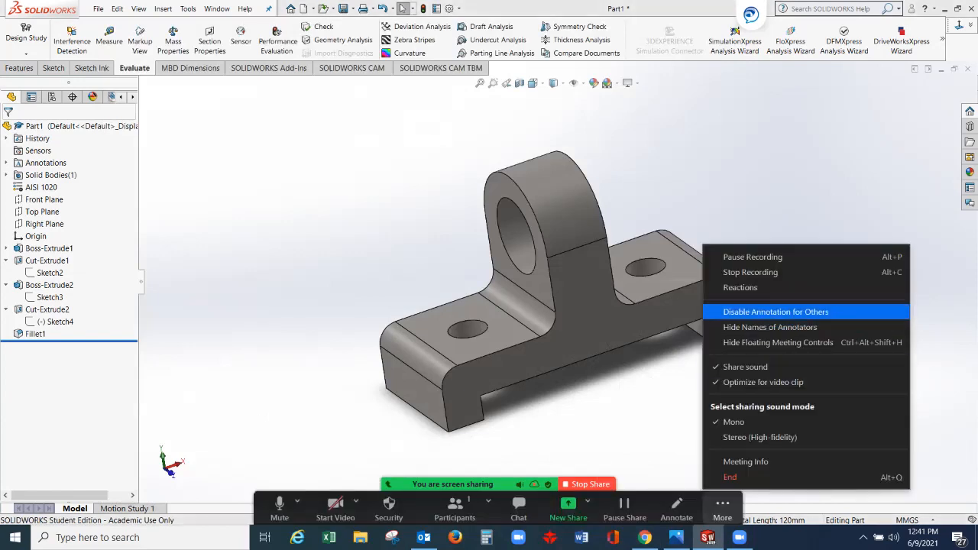